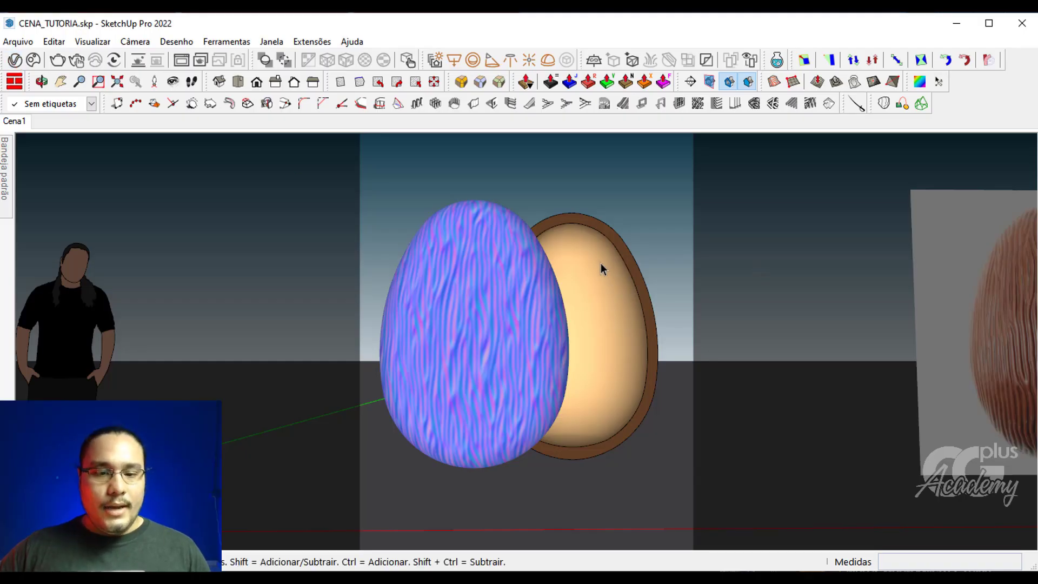
# Open the V-Ray Asset Editor and display the reflection settings of the CG_RECHEIO material
pyautogui.click(776, 60)
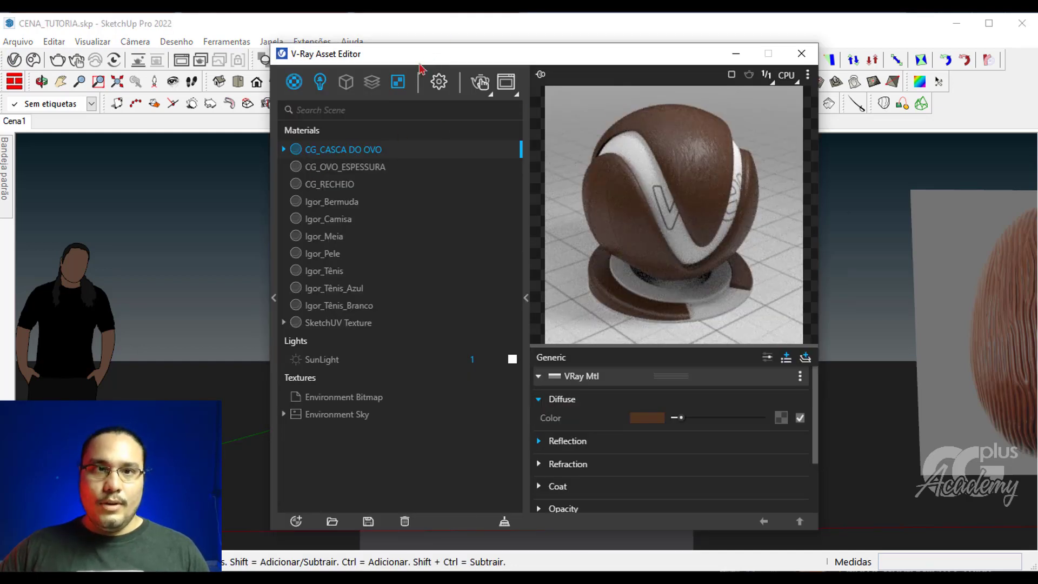
pyautogui.click(370, 168)
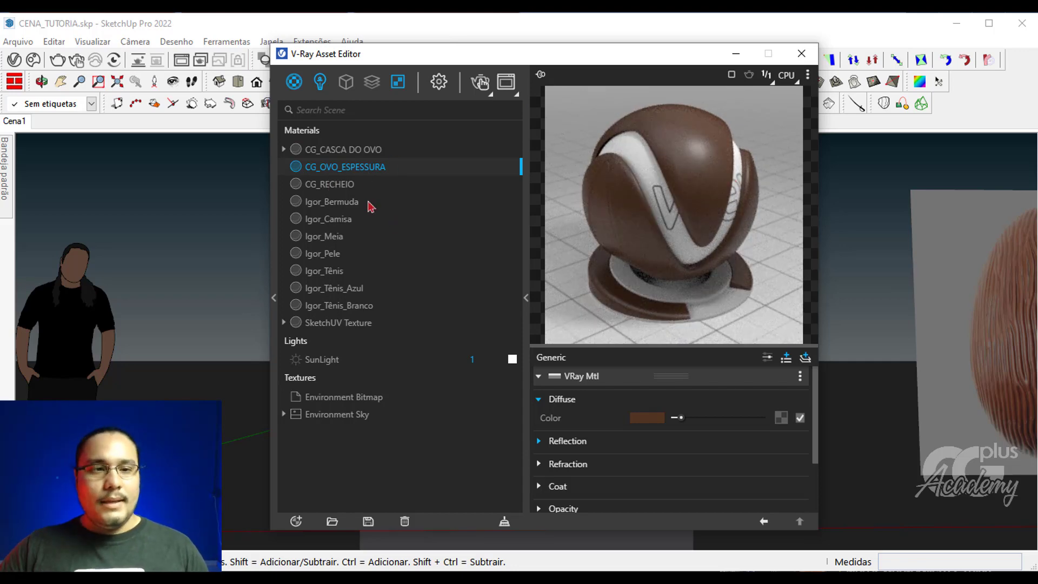
pyautogui.click(357, 184)
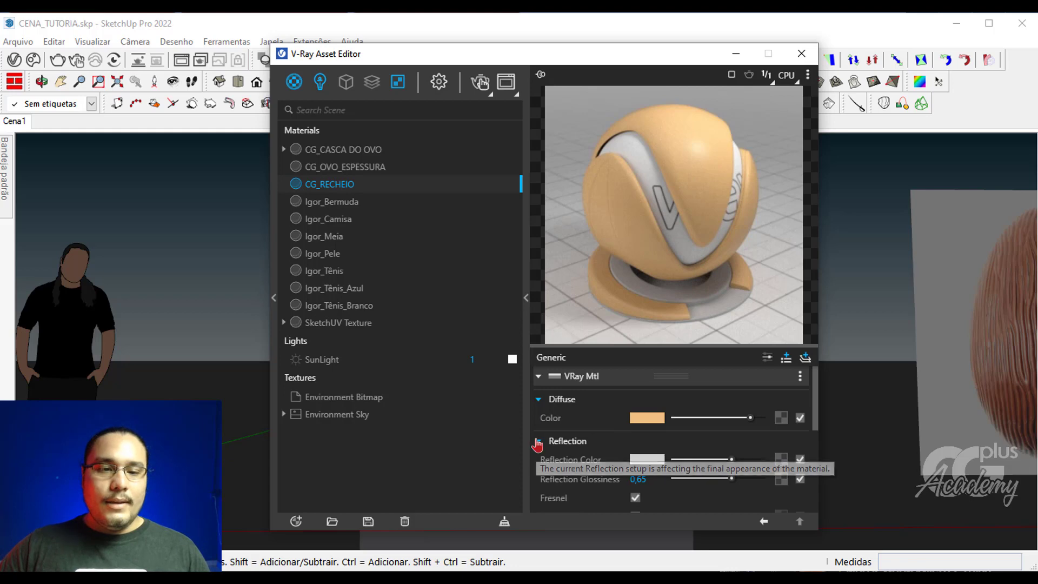
pyautogui.click(538, 442)
pyautogui.scroll(-3, 582, 398)
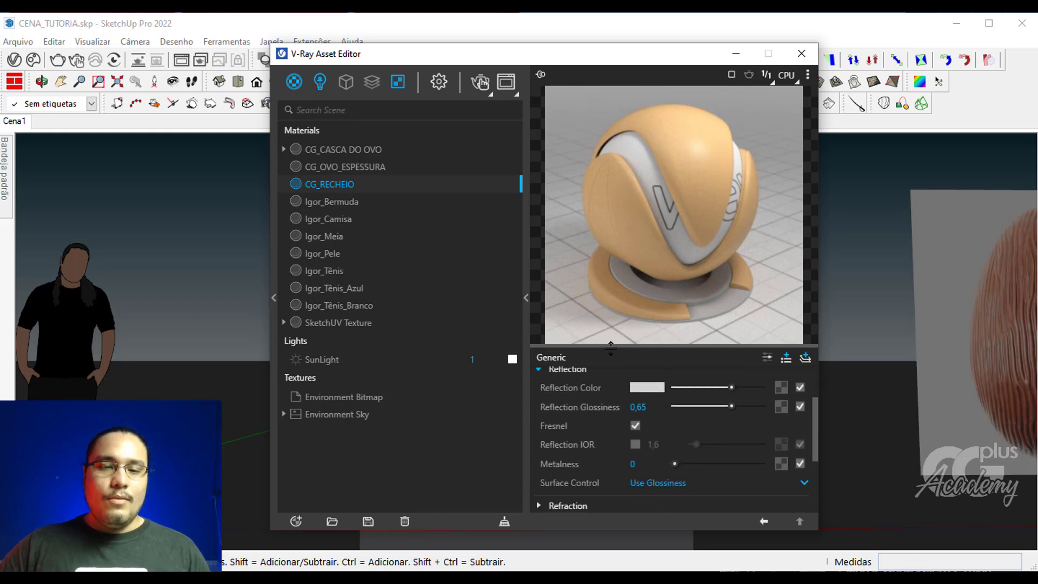
pyautogui.moveTo(611, 346)
pyautogui.mouseDown()
pyautogui.moveTo(616, 319)
pyautogui.moveTo(615, 349)
pyautogui.mouseUp()
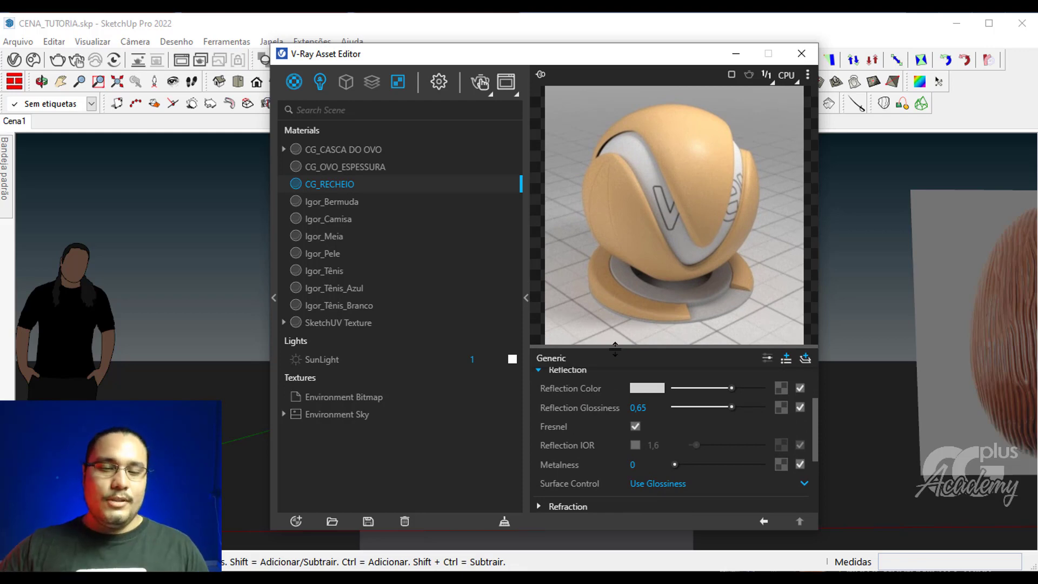
pyautogui.scroll(2, 622, 433)
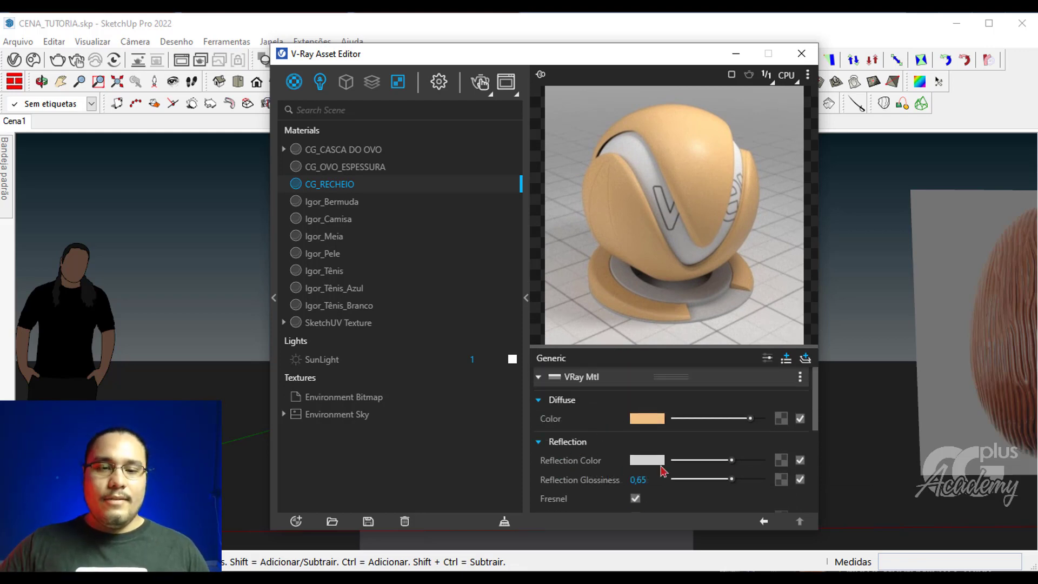
# Start a Bitmap texture for CG_RECHEIO's Reflection Color and browse the Dirt folder for a grunge map
pyautogui.click(783, 462)
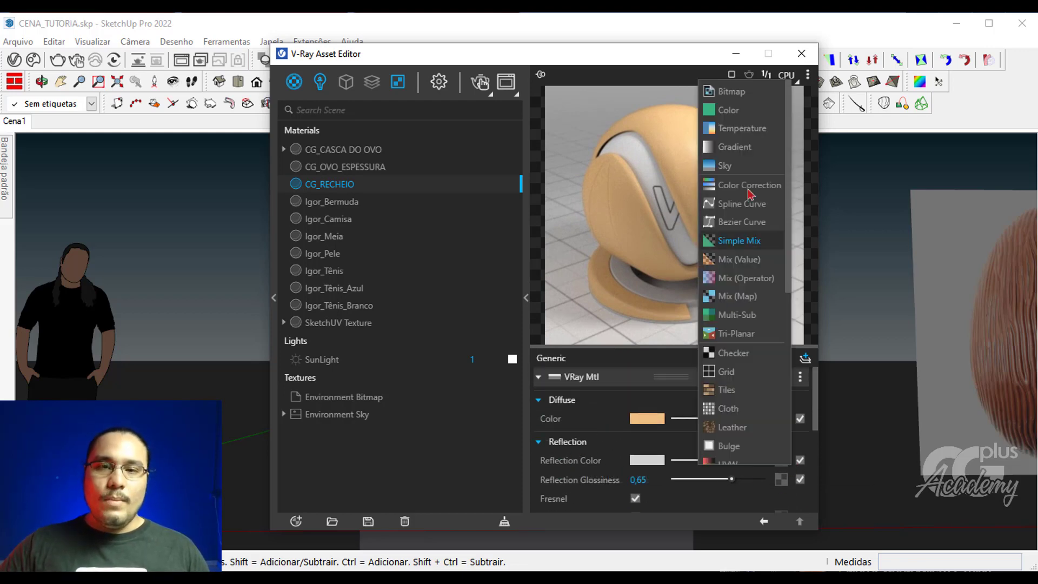
pyautogui.click(735, 99)
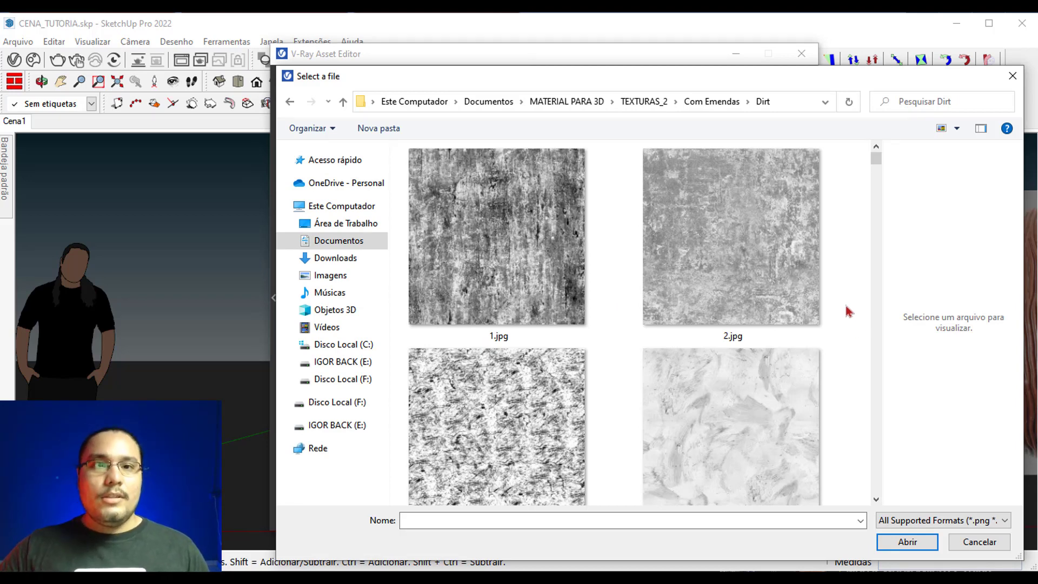
pyautogui.scroll(-10, 845, 311)
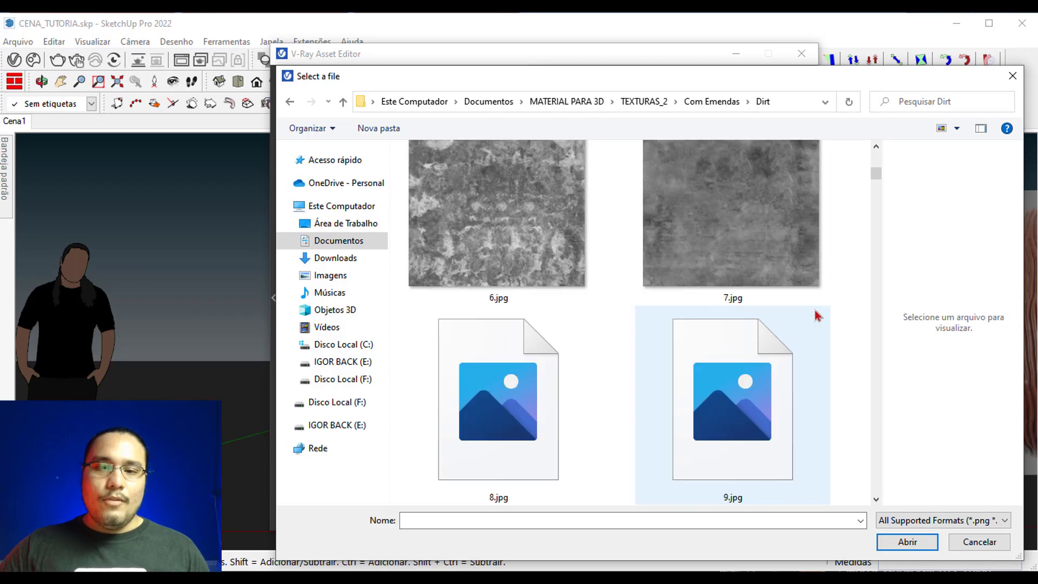
pyautogui.scroll(-3, 803, 370)
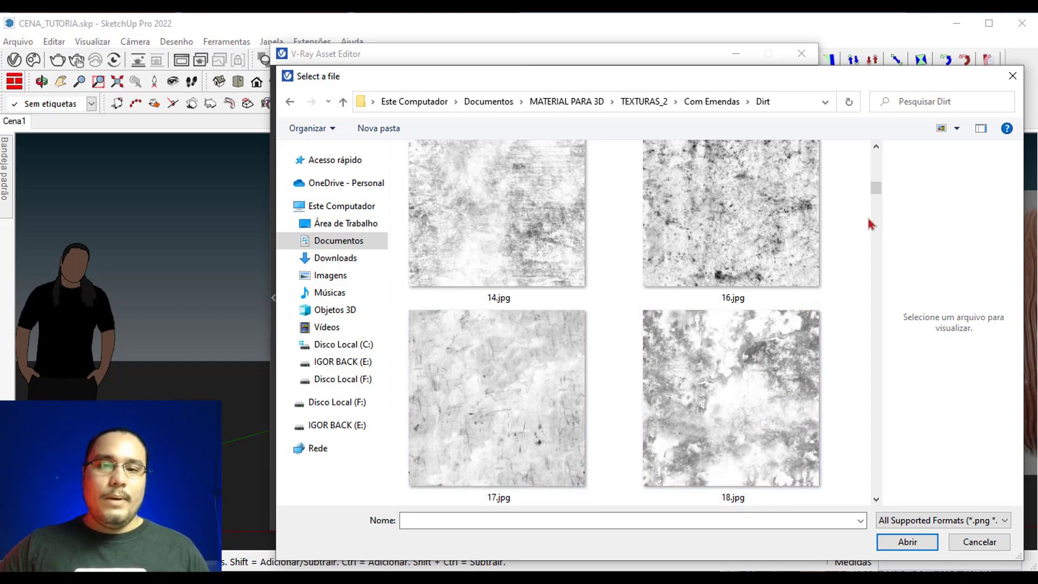
pyautogui.moveTo(879, 191); pyautogui.dragTo(874, 185)
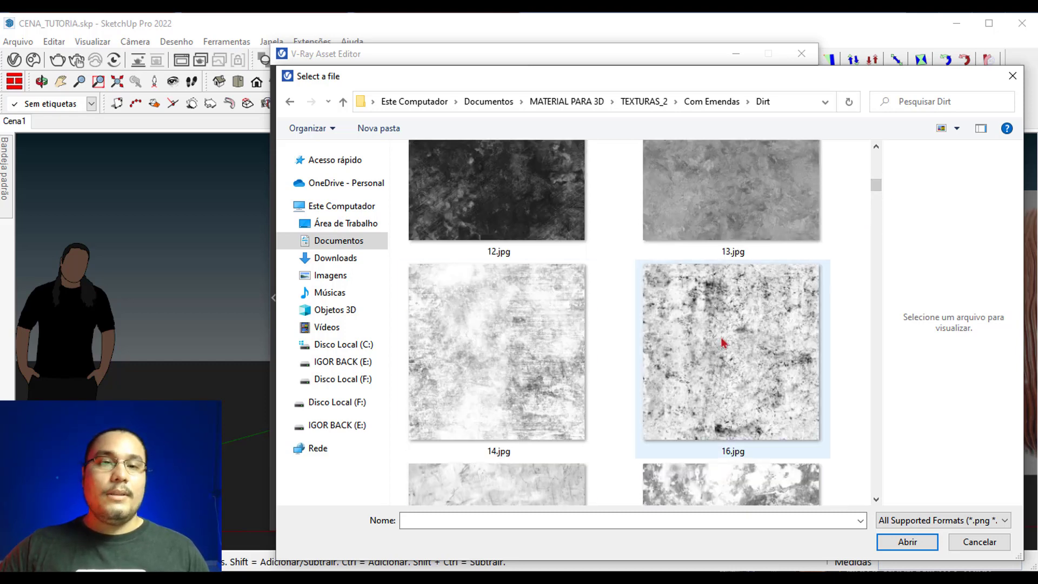
pyautogui.scroll(-2, 535, 355)
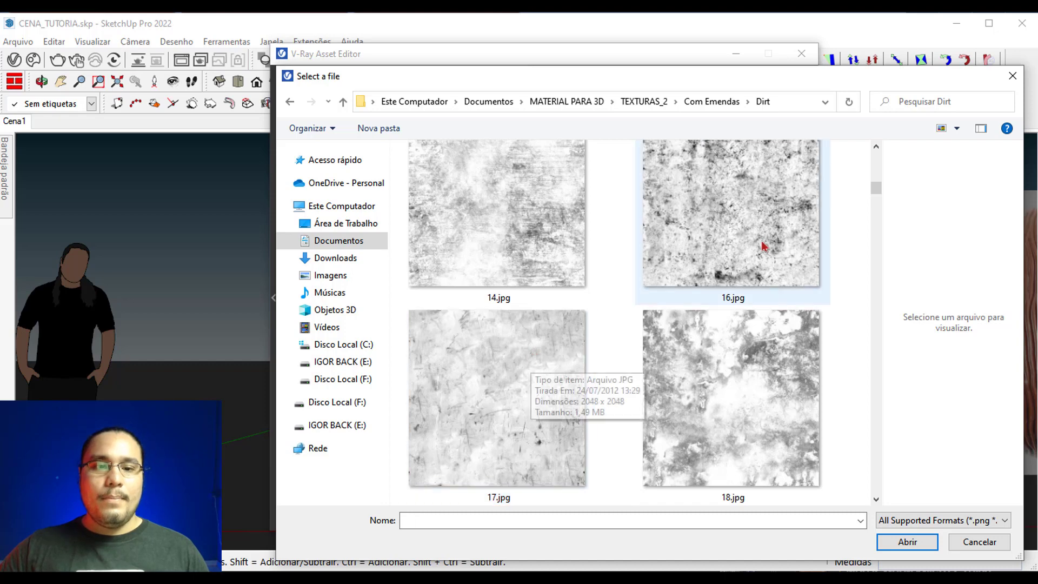
pyautogui.click(539, 412)
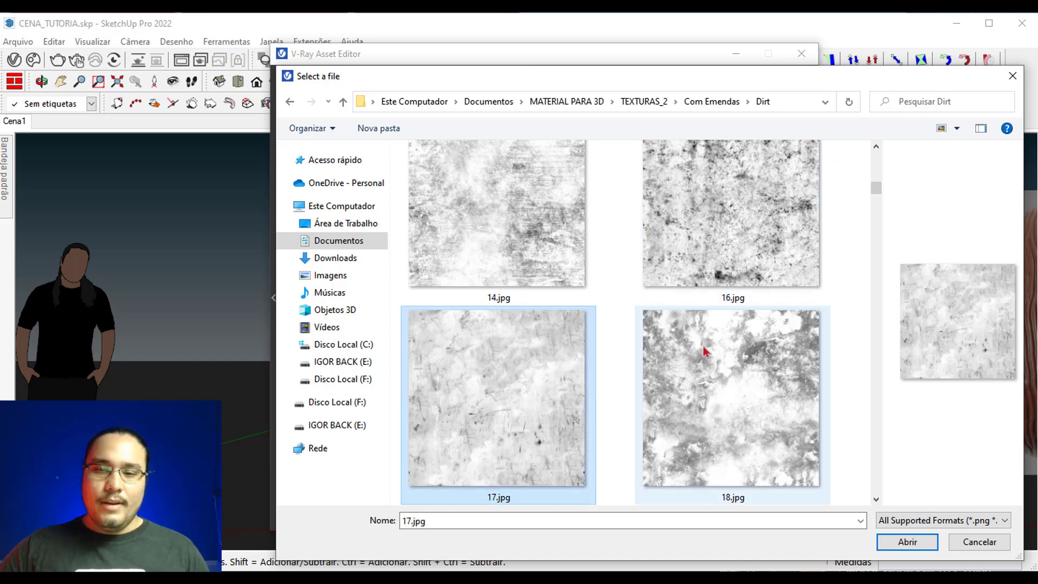
pyautogui.scroll(-6, 674, 423)
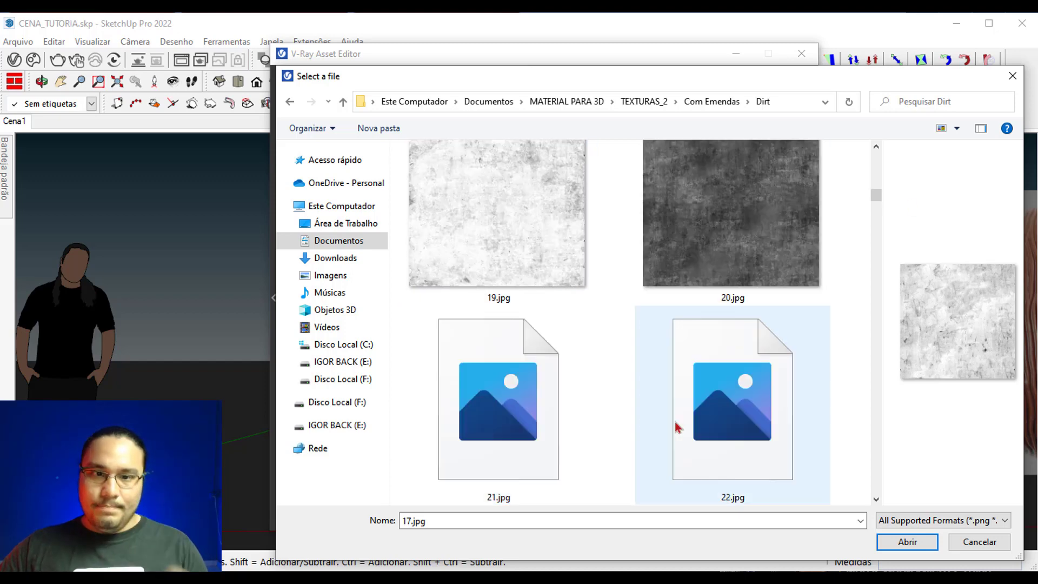
pyautogui.scroll(-2, 530, 363)
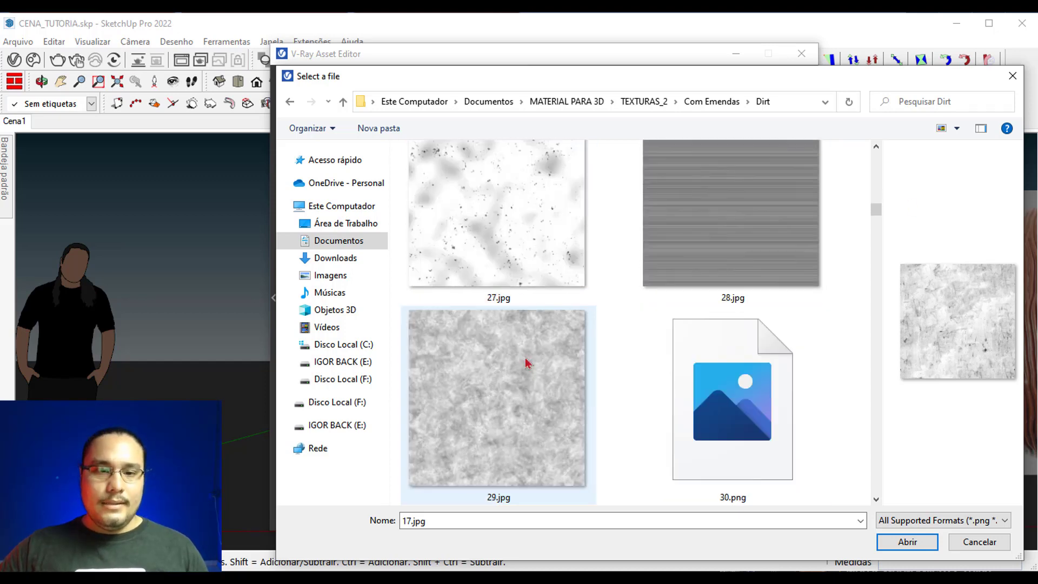
pyautogui.scroll(1, 600, 351)
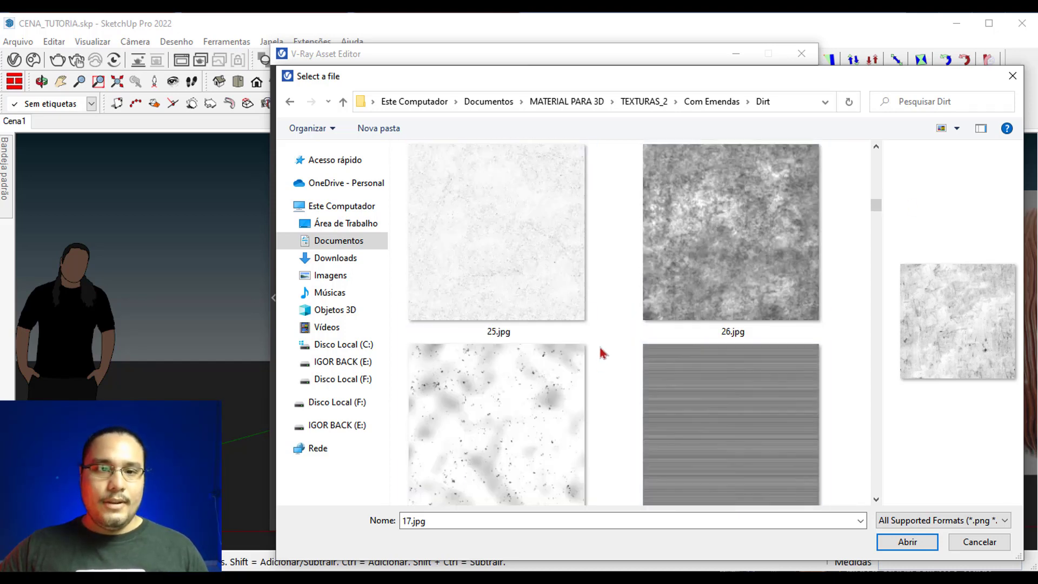
# Load 27.jpg as the Reflection Color bitmap and switch the material preview to the floor scene
pyautogui.click(549, 390)
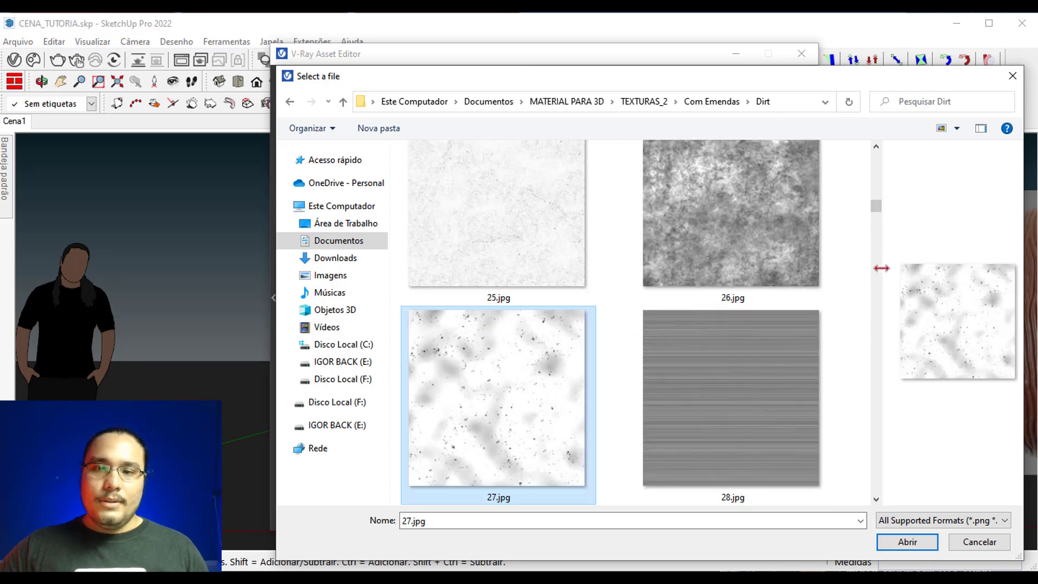
pyautogui.moveTo(881, 268); pyautogui.dragTo(562, 269)
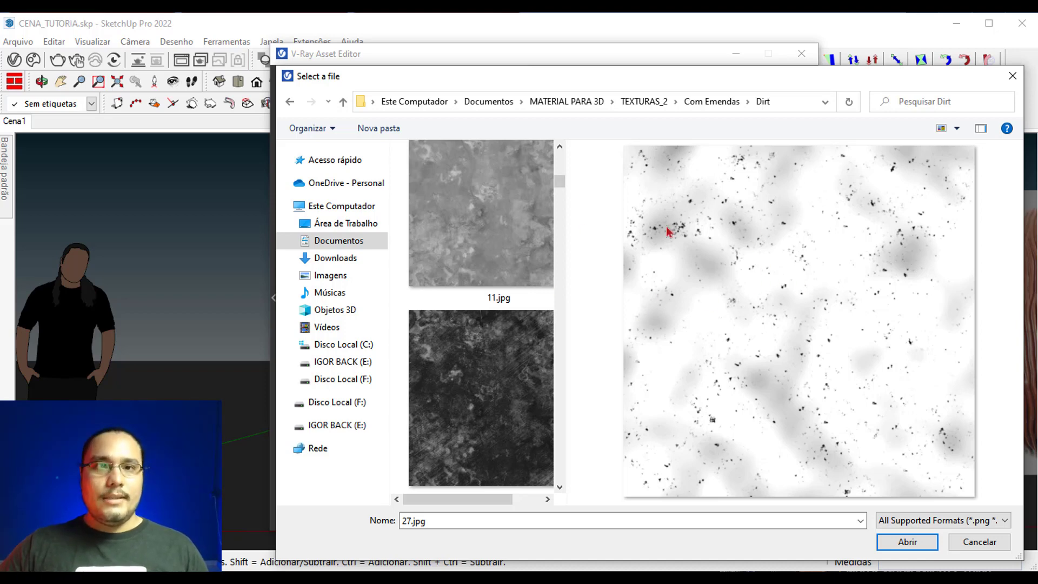
pyautogui.scroll(-3, 487, 324)
pyautogui.doubleClick(505, 379)
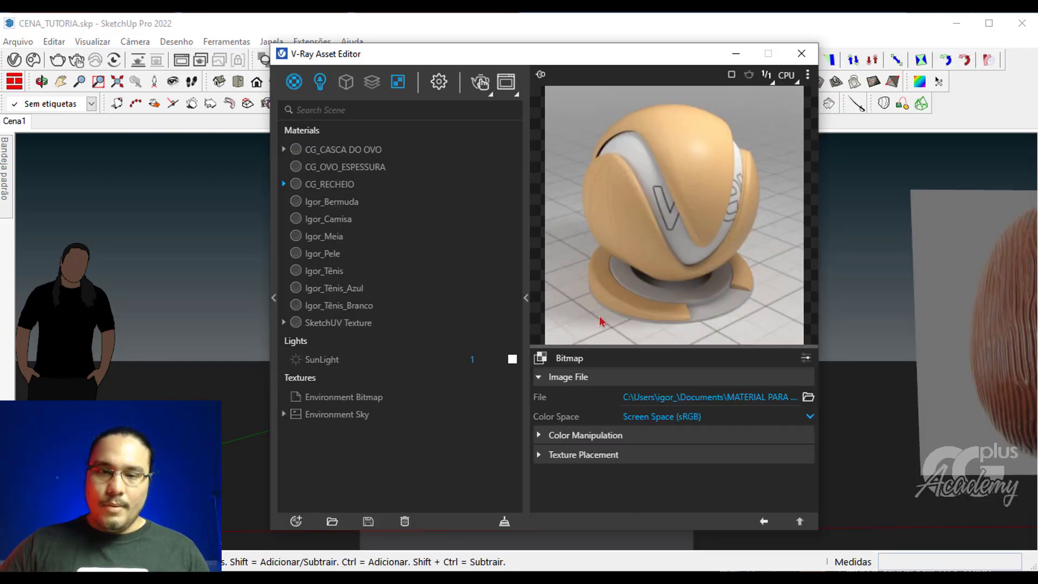
pyautogui.click(764, 522)
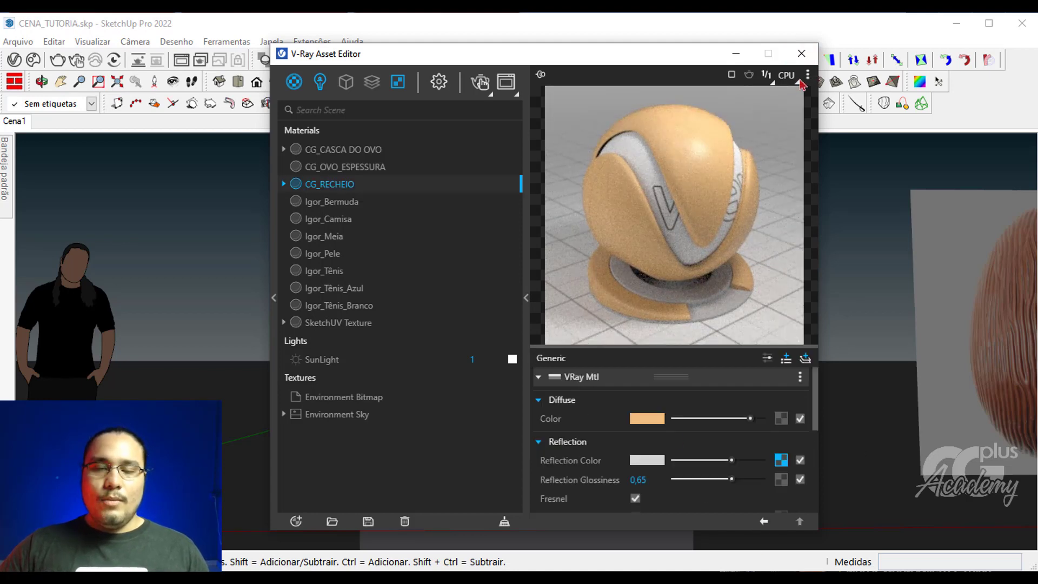
pyautogui.click(808, 75)
pyautogui.click(748, 139)
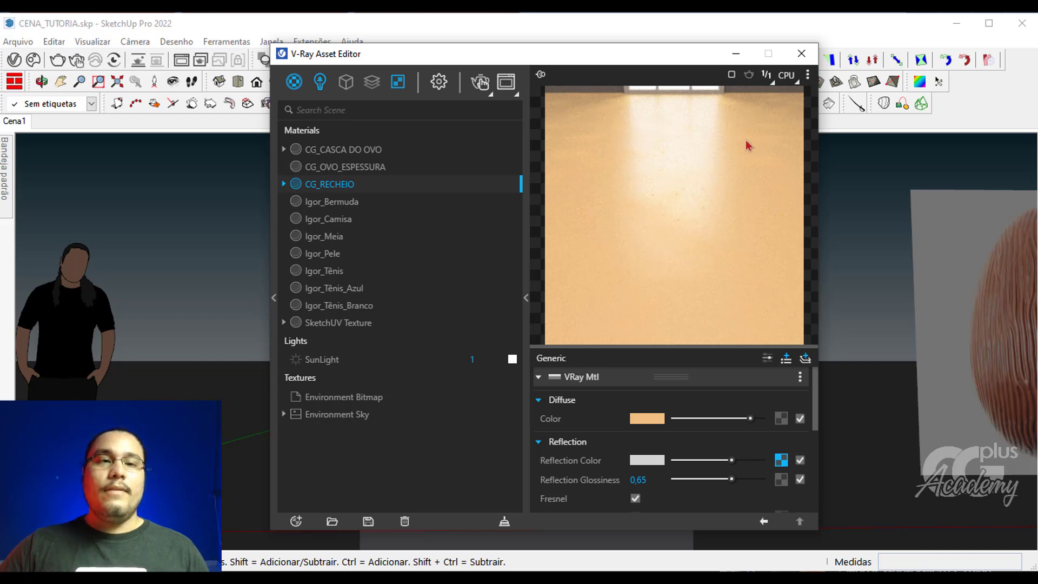
# Copy the Reflection Color texture and paste it into the Bump Map slot of CG_RECHEIO
pyautogui.rightClick(782, 460)
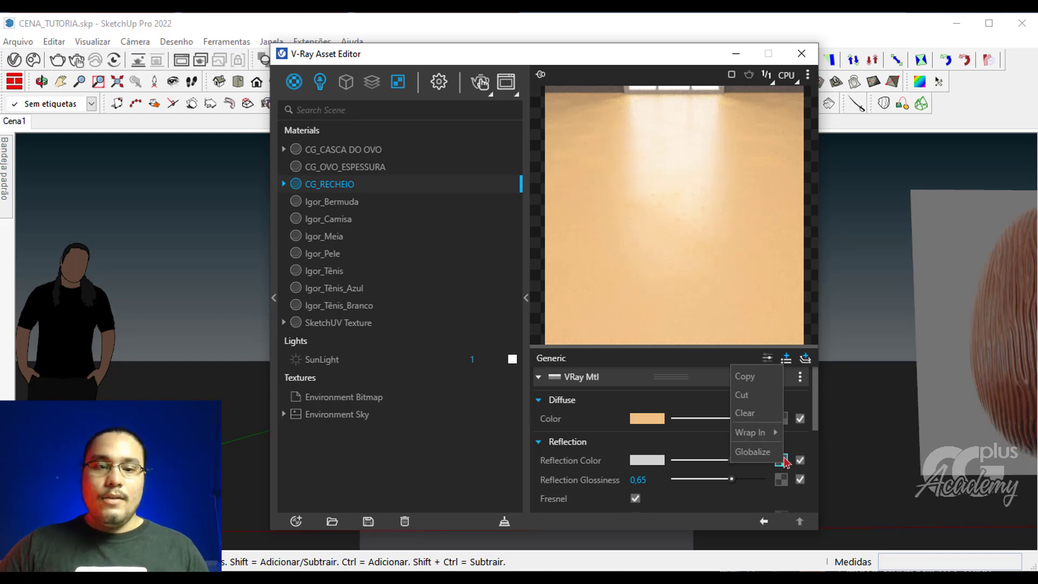
pyautogui.click(743, 376)
pyautogui.scroll(-3, 696, 465)
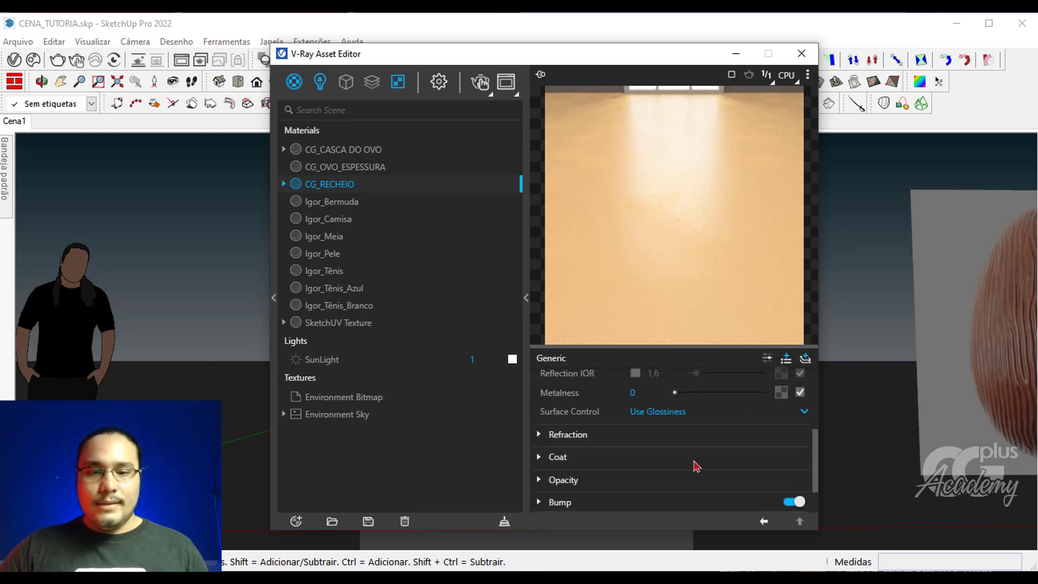
pyautogui.scroll(-1, 696, 466)
pyautogui.click(561, 457)
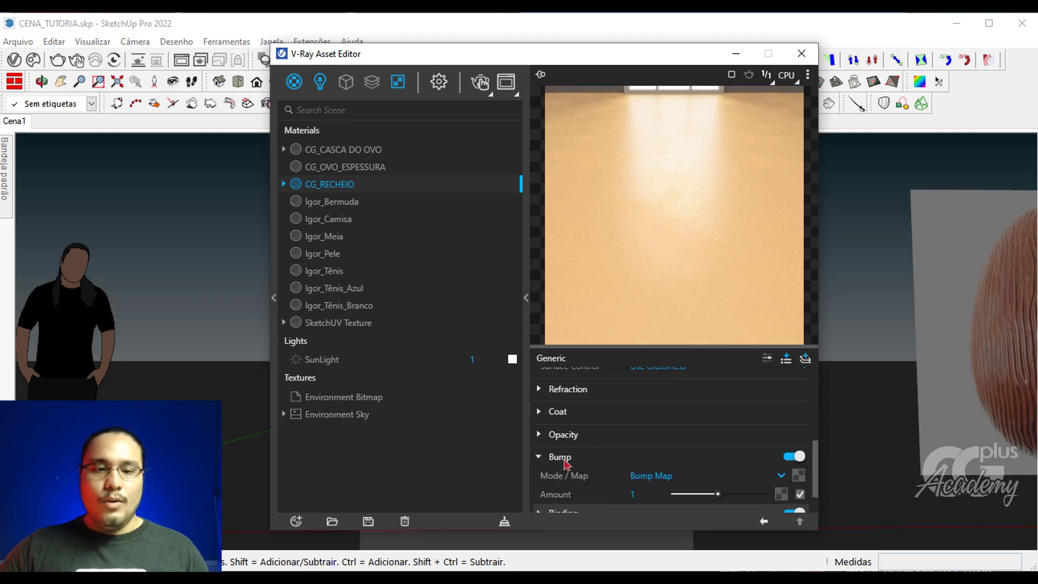
pyautogui.click(664, 478)
pyautogui.click(809, 475)
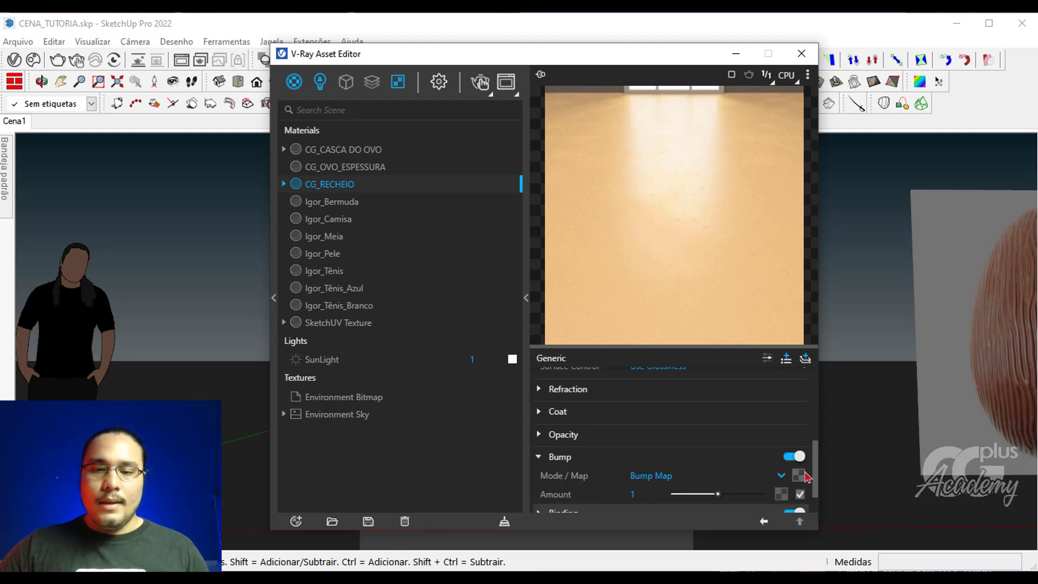
pyautogui.rightClick(808, 476)
pyautogui.click(767, 481)
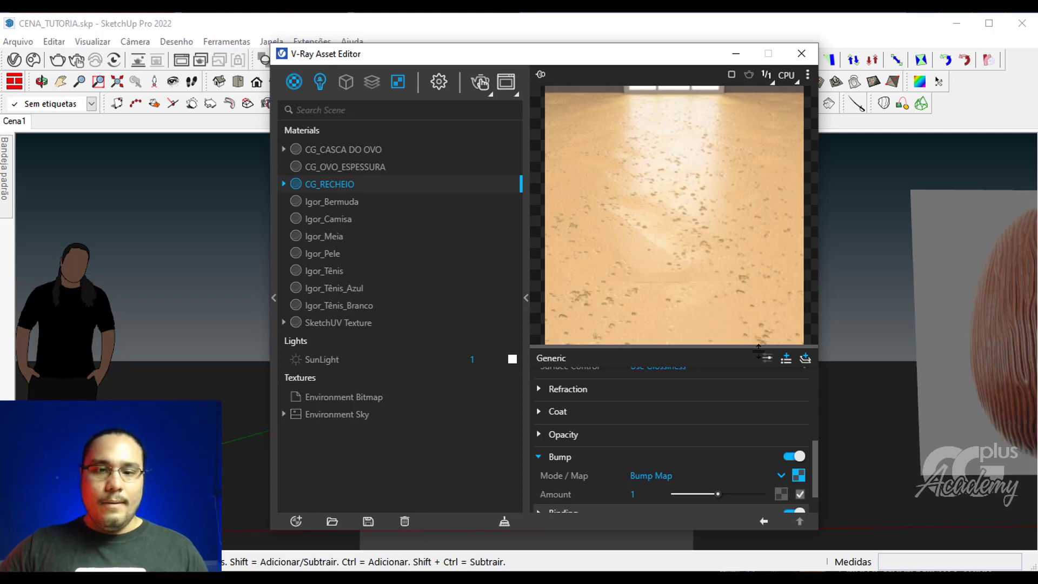
# Set CG_RECHEIO's Reflection Glossiness to 0,6 and move the Asset Editor aside to uncover the egg model
pyautogui.scroll(5, 668, 427)
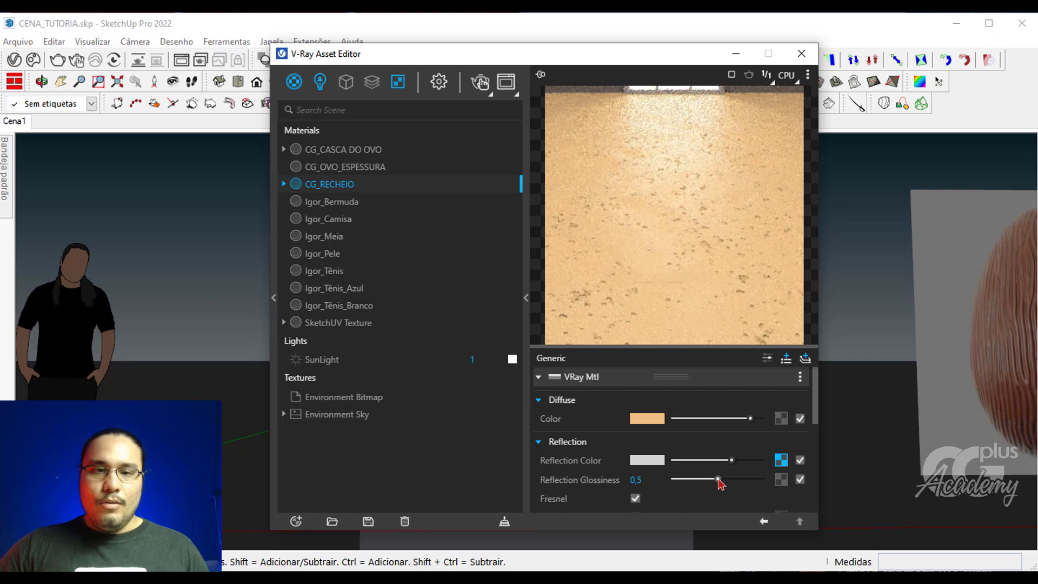
pyautogui.moveTo(724, 483); pyautogui.dragTo(727, 481)
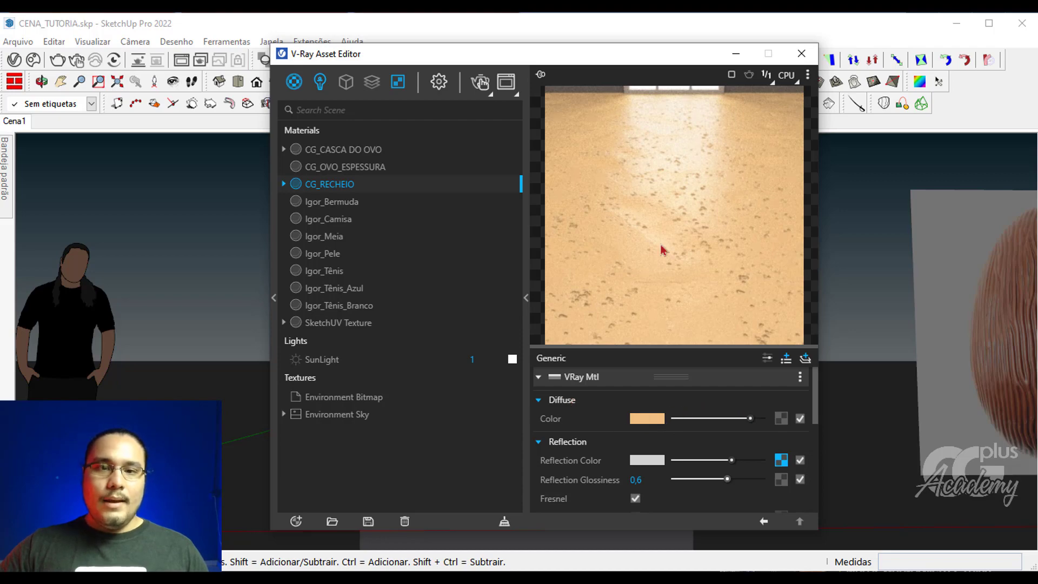
pyautogui.moveTo(697, 61); pyautogui.dragTo(653, 76)
pyautogui.scroll(-10, 741, 470)
pyautogui.moveTo(589, 85); pyautogui.dragTo(355, 79)
# Copy the bump texture, set the Binding Texture Mode to Custom mode, paste the texture there, and close the Asset Editor
pyautogui.rightClick(561, 458)
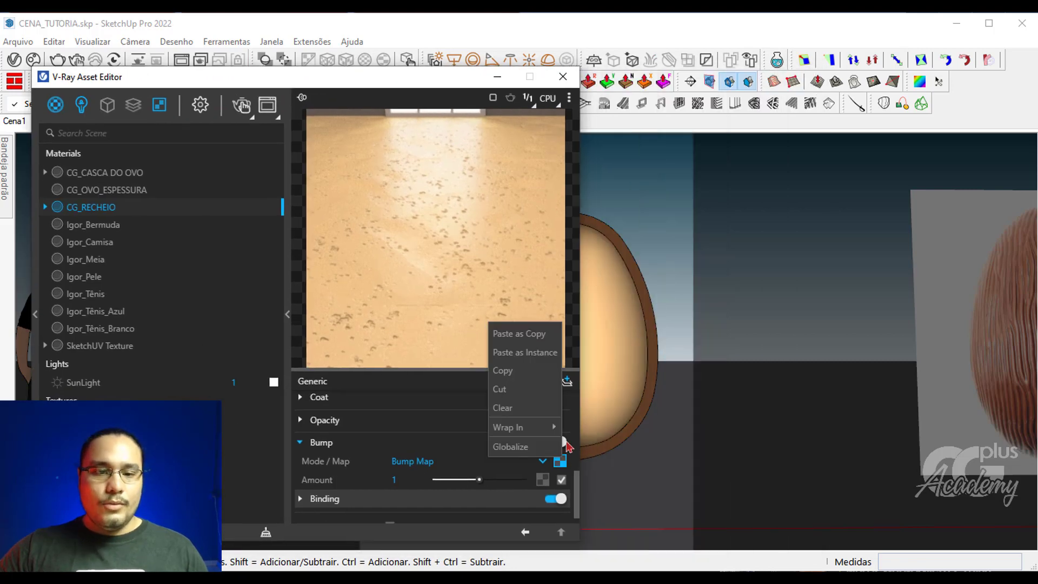
pyautogui.click(527, 371)
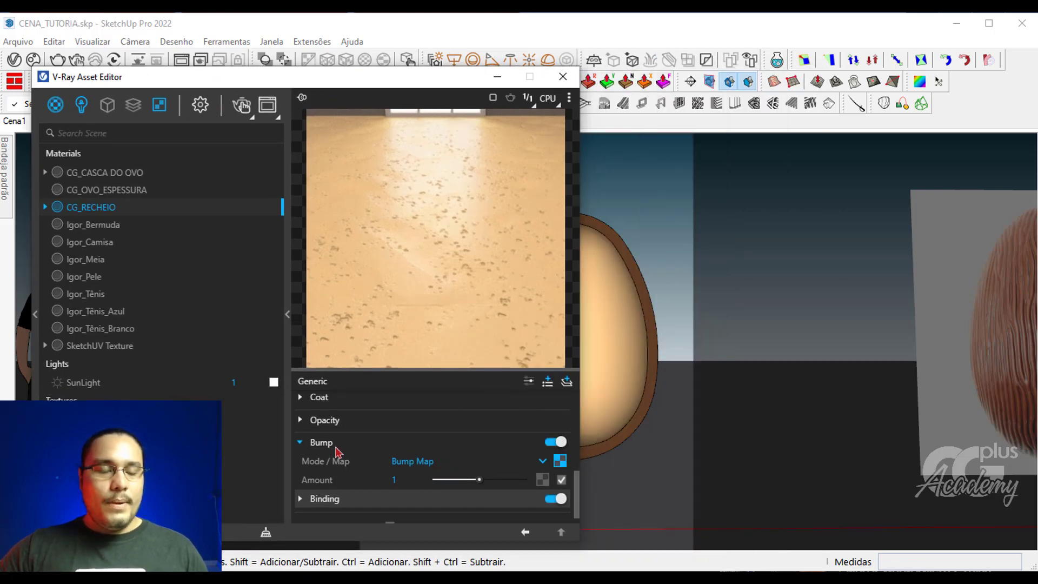
pyautogui.click(335, 446)
pyautogui.click(322, 486)
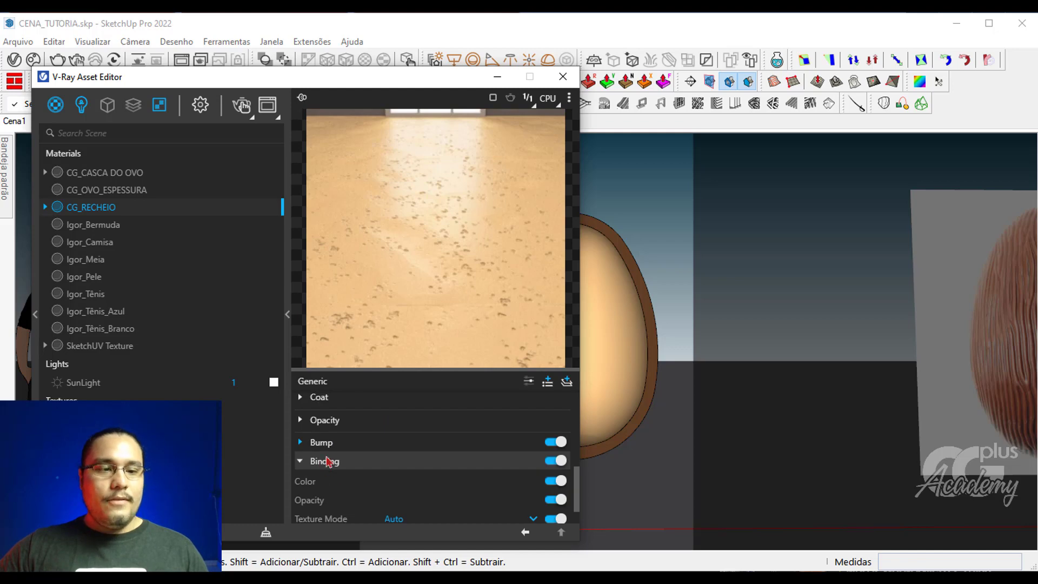
pyautogui.click(486, 489)
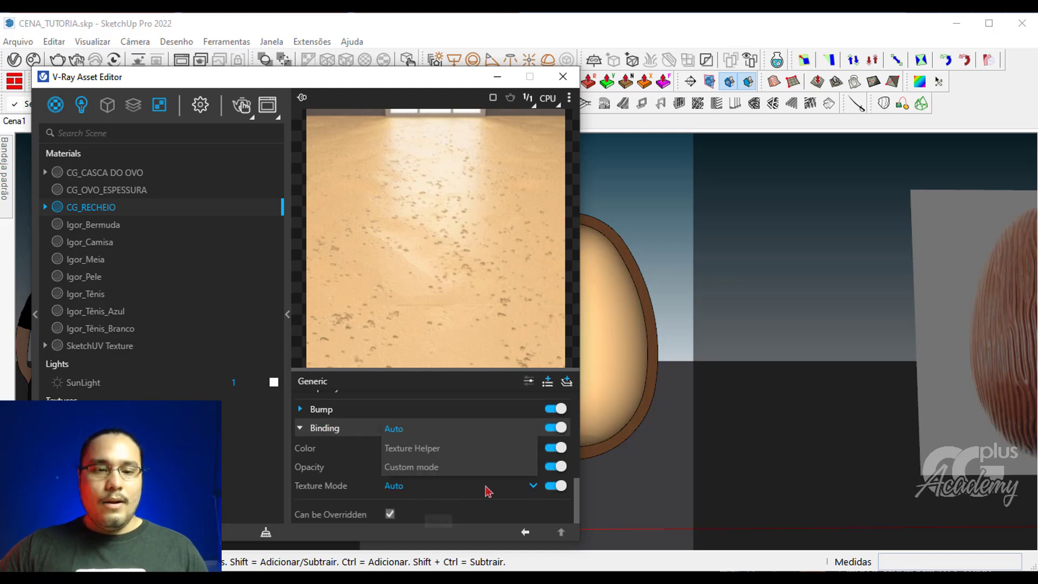
pyautogui.click(472, 489)
pyautogui.click(533, 492)
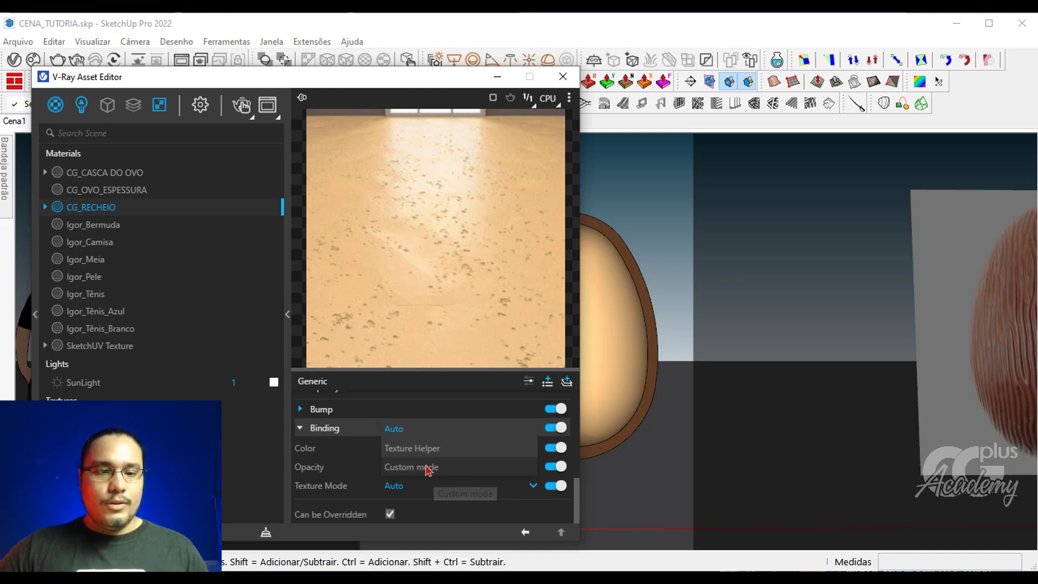
pyautogui.click(419, 468)
pyautogui.rightClick(559, 504)
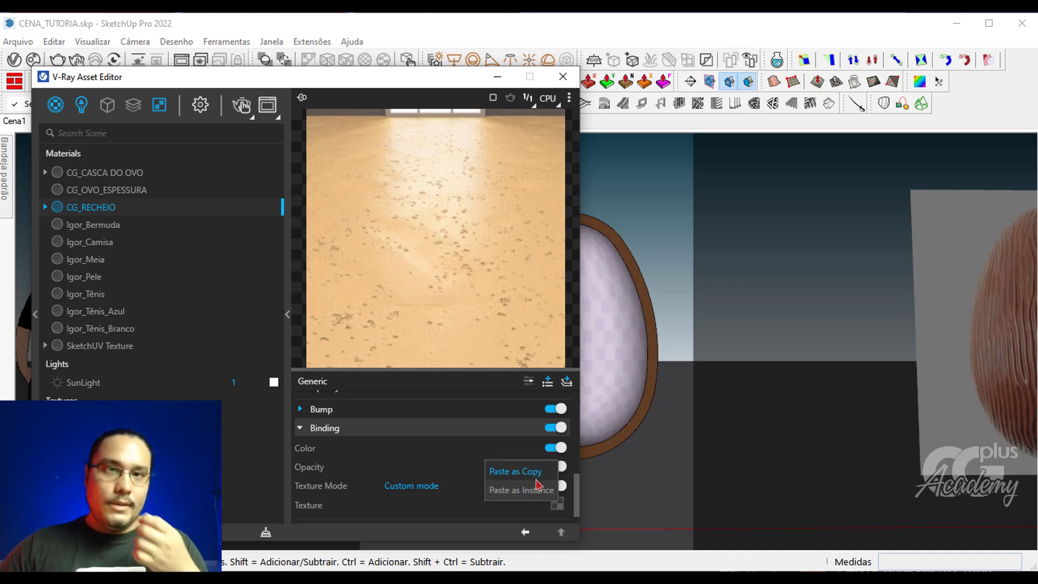
pyautogui.click(537, 478)
pyautogui.click(563, 76)
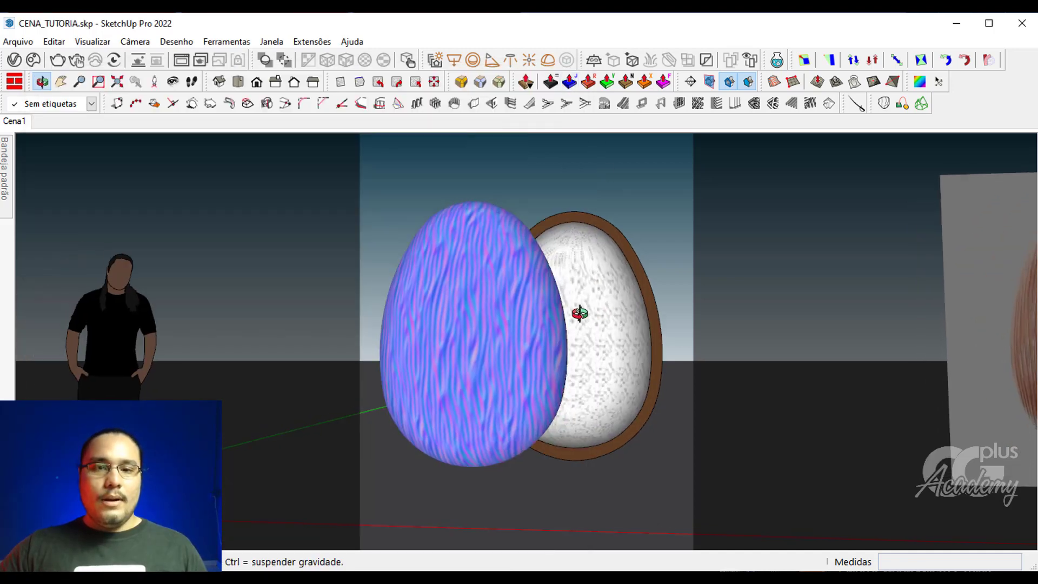
# Select the filling surface inside the half egg's group and apply a Planar Map (View) UV projection
pyautogui.scroll(6, 590, 316)
pyautogui.scroll(-4, 573, 292)
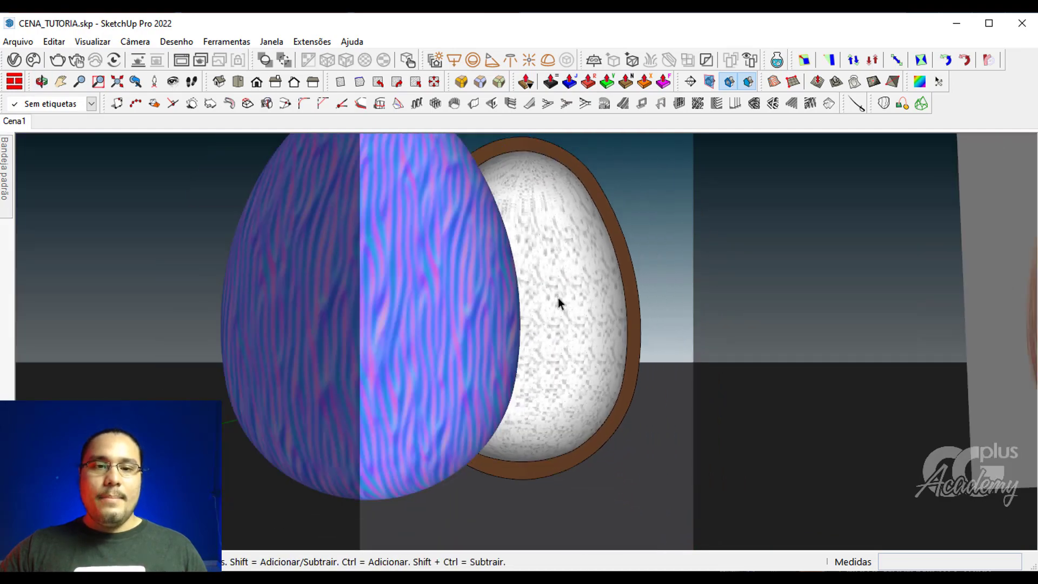
pyautogui.moveTo(556, 297); pyautogui.dragTo(583, 297, button='middle')
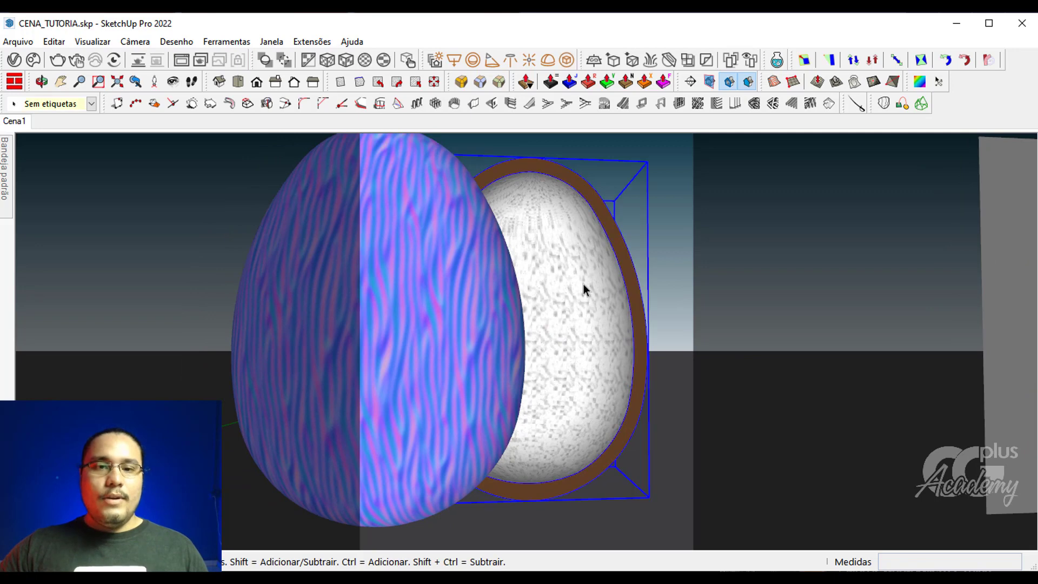
pyautogui.doubleClick(582, 285)
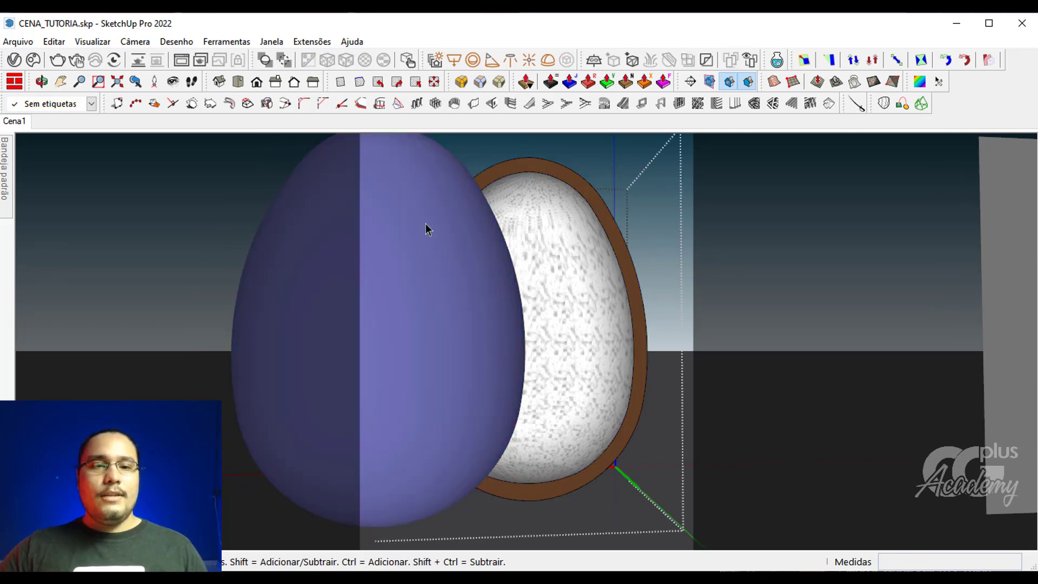
pyautogui.press('Escape')
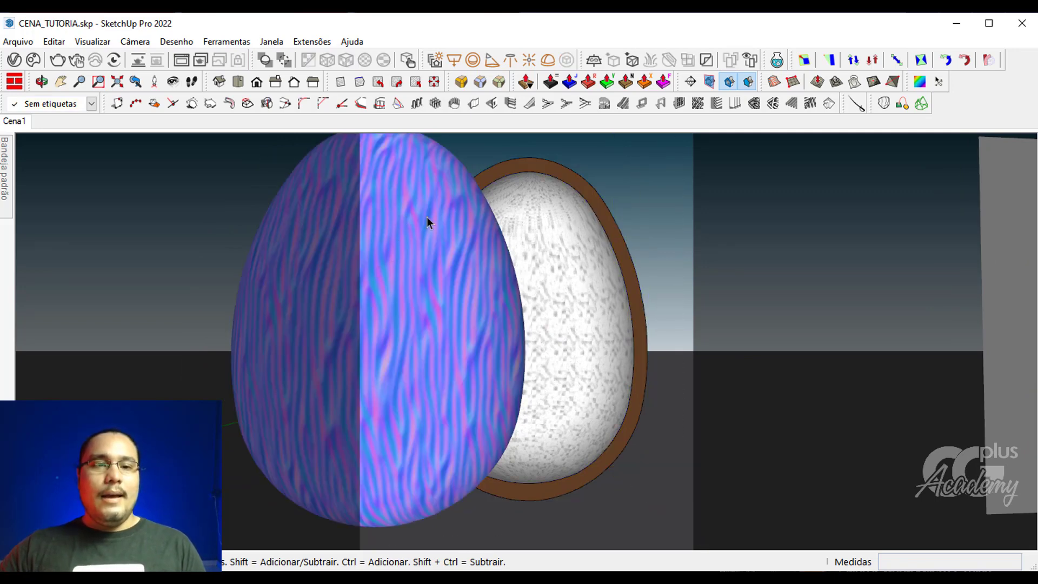
pyautogui.doubleClick(535, 286)
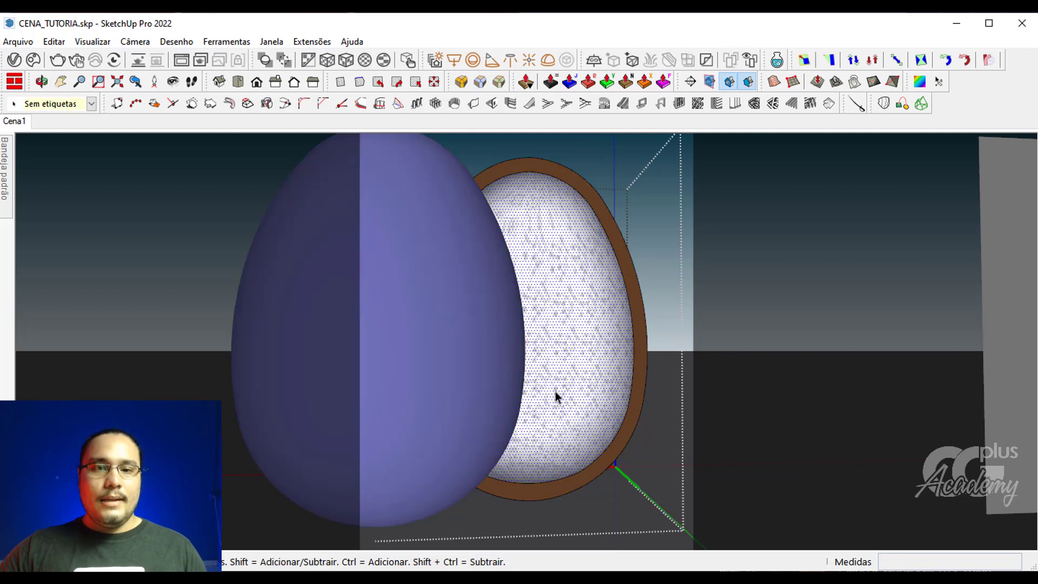
pyautogui.click(921, 87)
pyautogui.rightClick(542, 280)
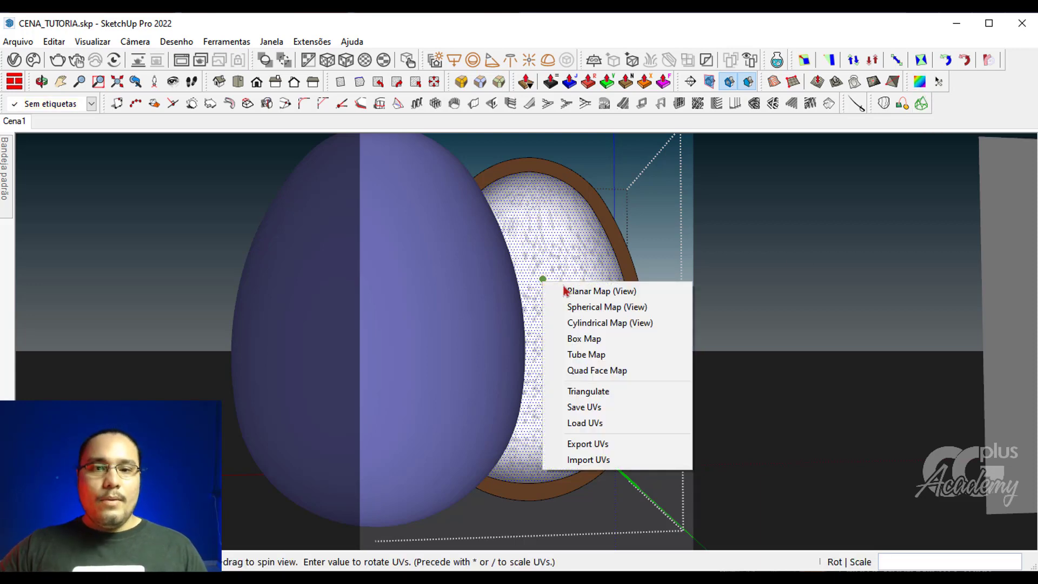
pyautogui.click(578, 292)
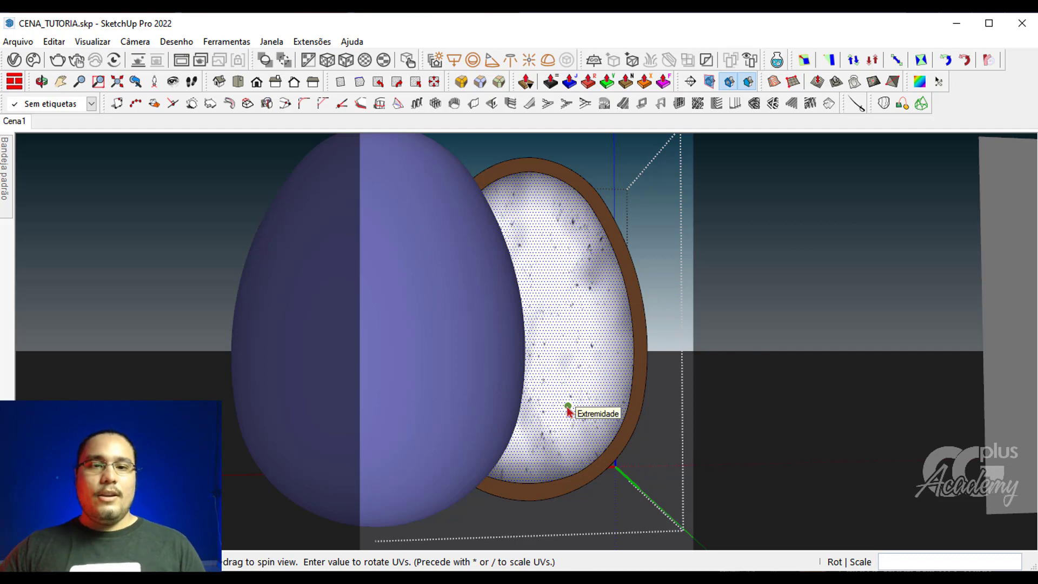
pyautogui.press('space')
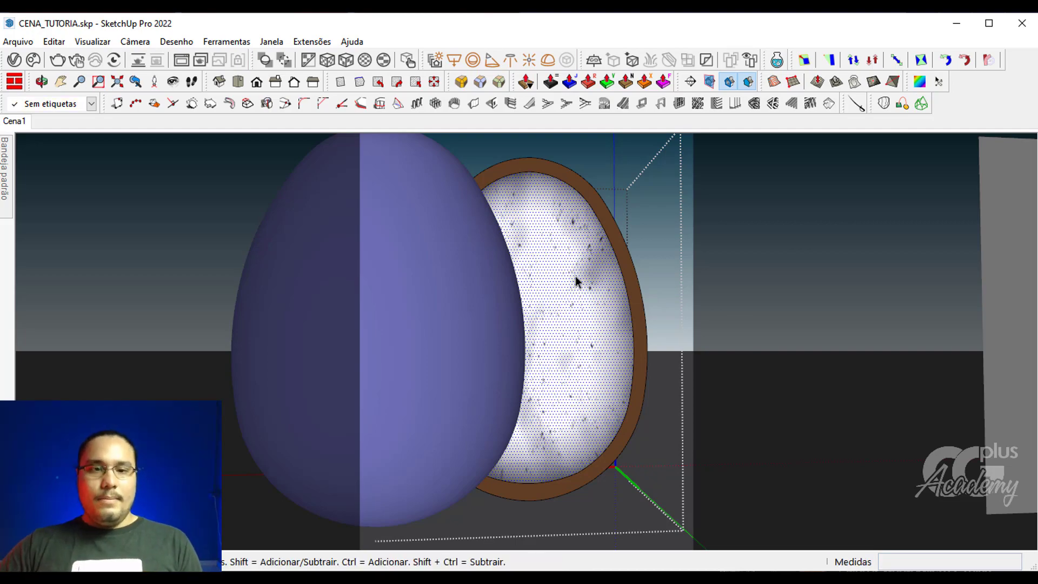
# Render the egg with V-Ray, examine the filling's bump detail up close, and close the Frame Buffer
pyautogui.moveTo(646, 246)
pyautogui.mouseDown(button='middle')
pyautogui.moveTo(298, 243)
pyautogui.moveTo(479, 239)
pyautogui.moveTo(480, 405)
pyautogui.moveTo(453, 421)
pyautogui.moveTo(410, 371)
pyautogui.moveTo(431, 336)
pyautogui.moveTo(529, 428)
pyautogui.mouseUp(button='middle')
pyautogui.scroll(5, 486, 423)
pyautogui.scroll(-8, 528, 428)
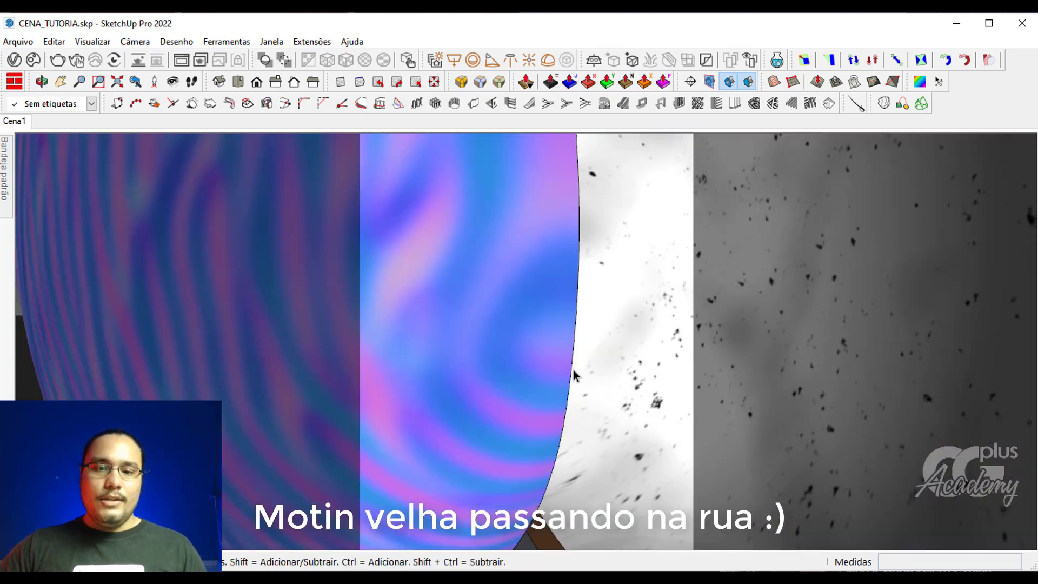
pyautogui.keyDown('shift'); pyautogui.moveTo(486, 400); pyautogui.dragTo(618, 283, button='middle'); pyautogui.keyUp('shift')
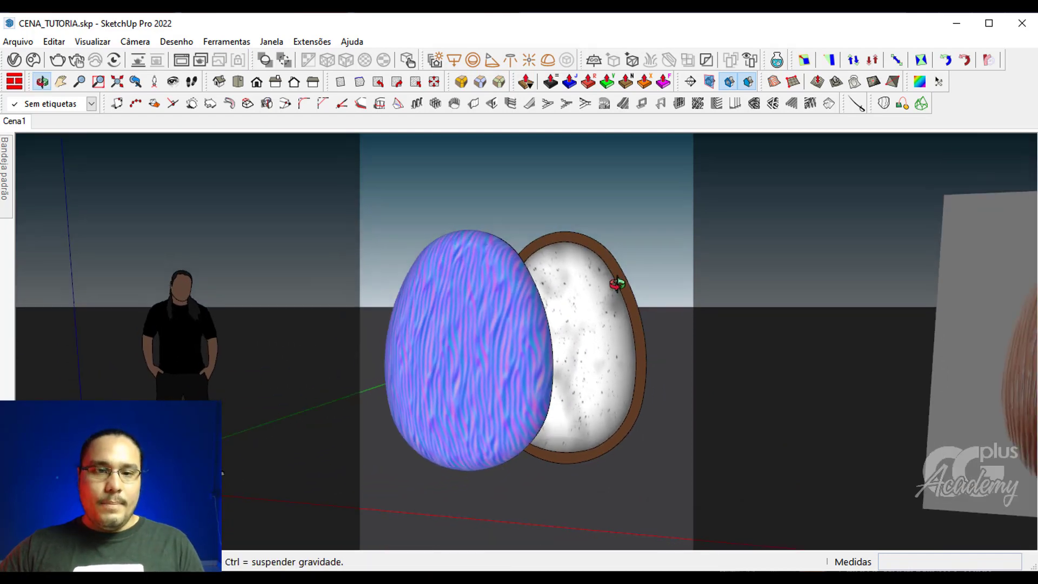
pyautogui.scroll(5, 521, 273)
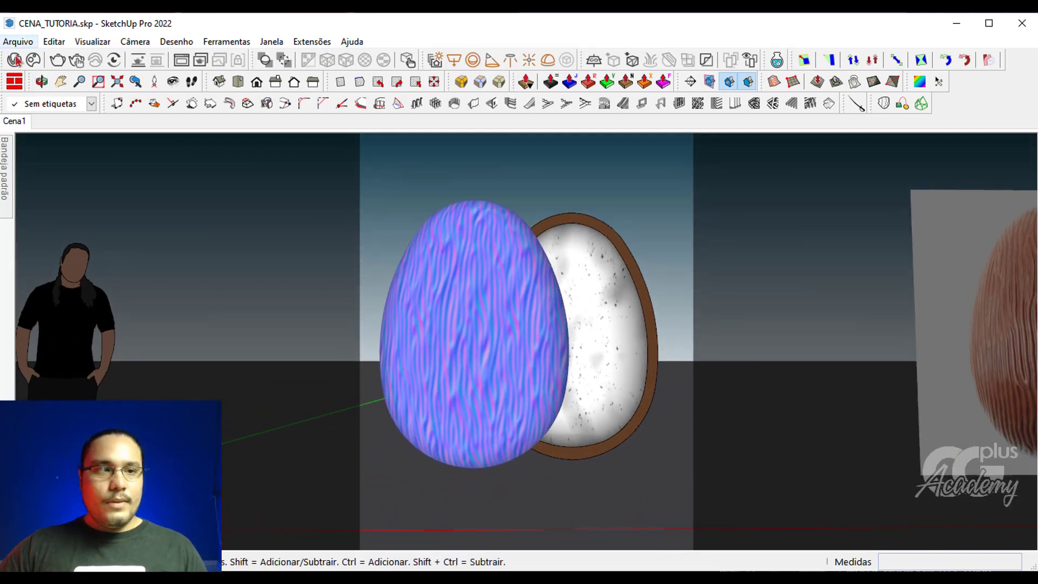
pyautogui.click(61, 64)
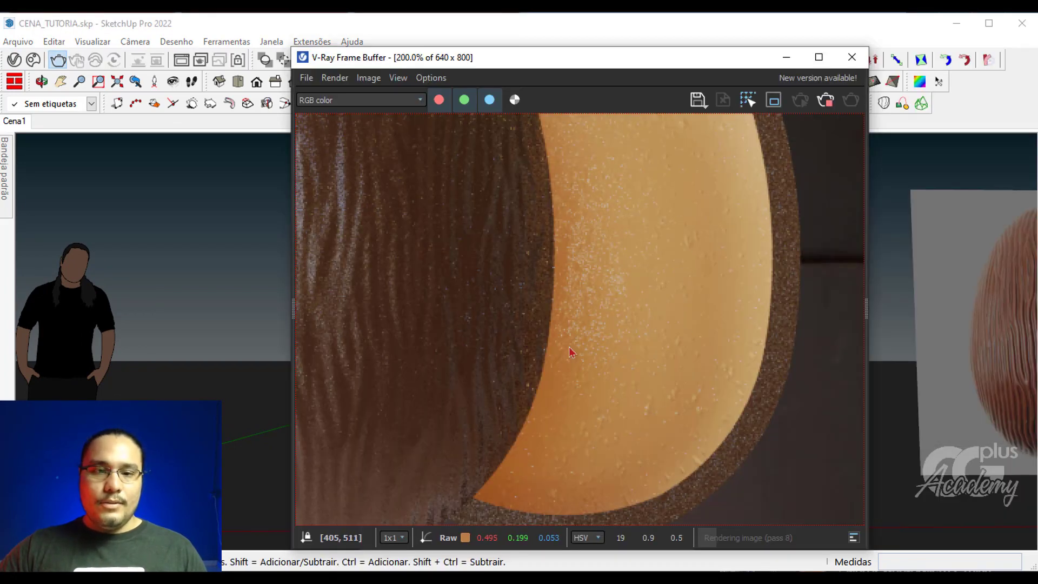
pyautogui.moveTo(651, 414); pyautogui.dragTo(674, 294, button='middle')
pyautogui.scroll(-1, 646, 210)
pyautogui.scroll(1, 646, 211)
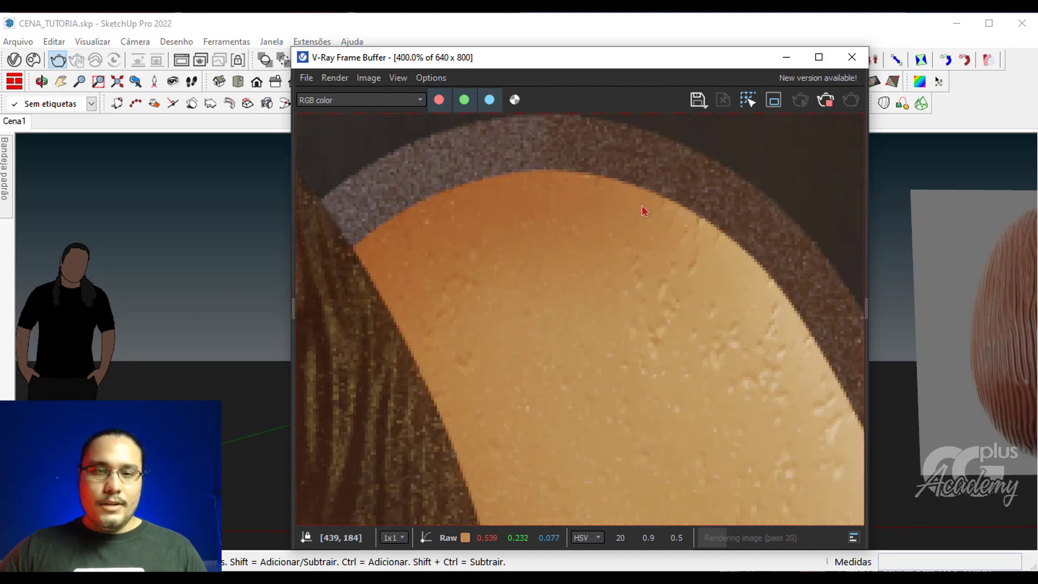
pyautogui.scroll(-2, 649, 218)
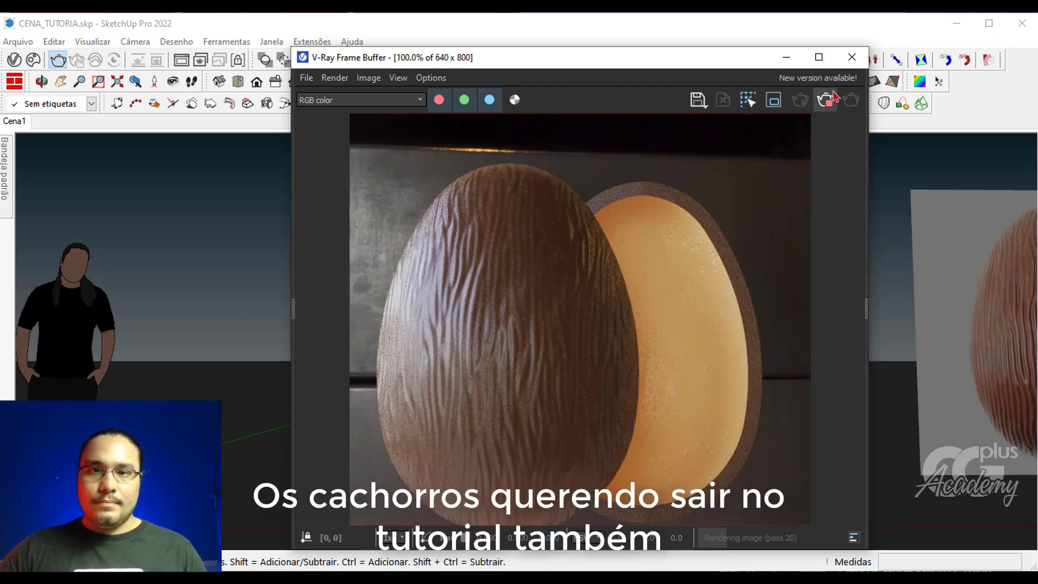
pyautogui.click(852, 57)
# Try to offset the outlines of the half egg's two brown rim faces inward
pyautogui.scroll(2, 600, 227)
pyautogui.click(591, 231)
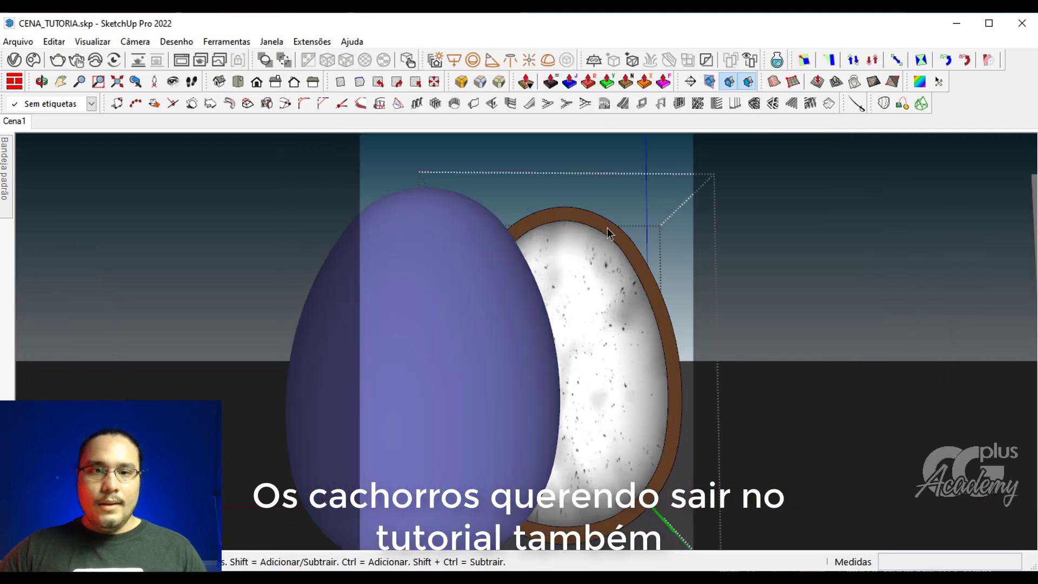
pyautogui.press('f')
pyautogui.click(612, 236)
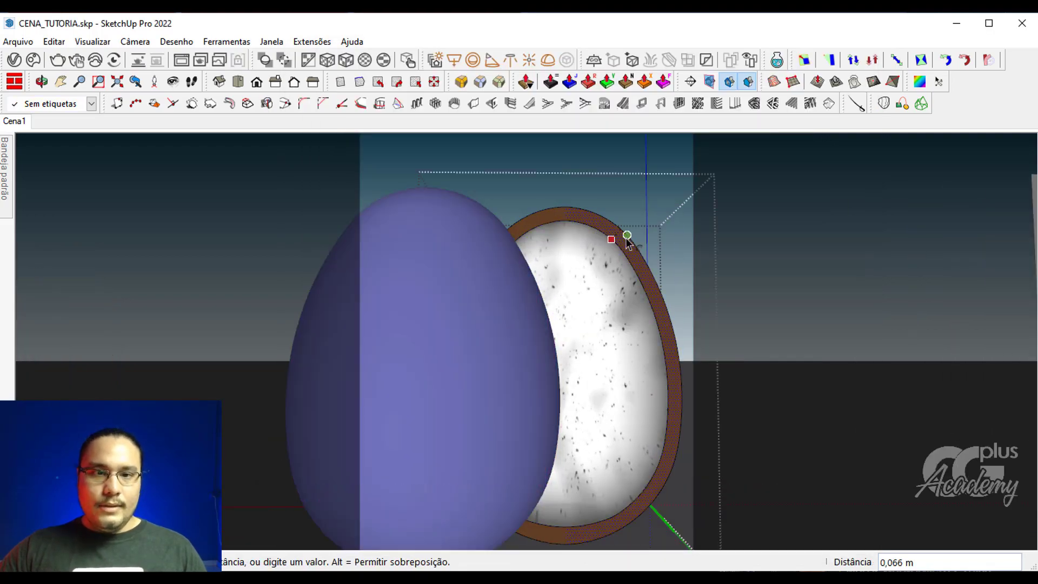
pyautogui.scroll(3, 608, 233)
pyautogui.scroll(2, 580, 214)
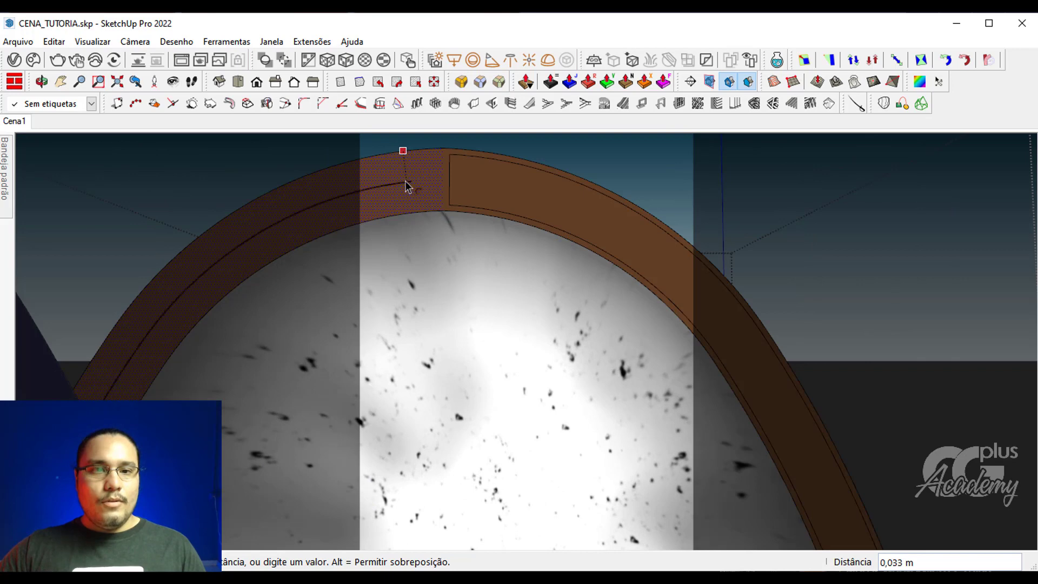
# Try to bridge the gap between the two offset outlines with a line at the top of the rim
pyautogui.press('l')
pyautogui.scroll(3, 403, 168)
pyautogui.click(418, 243)
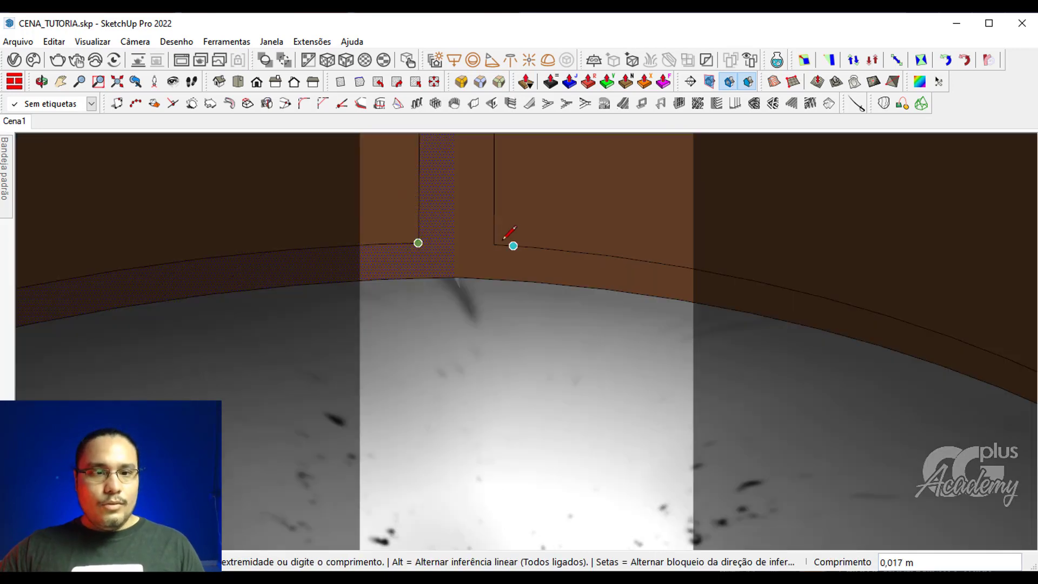
pyautogui.click(494, 243)
pyautogui.scroll(-5, 435, 215)
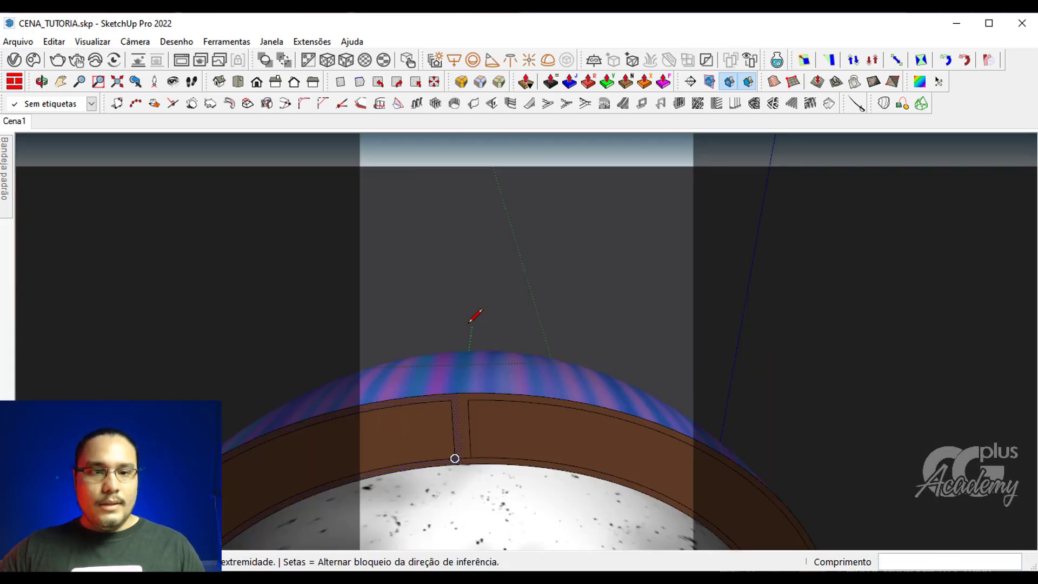
pyautogui.moveTo(454, 457); pyautogui.dragTo(482, 385, button='middle')
pyautogui.scroll(4, 481, 381)
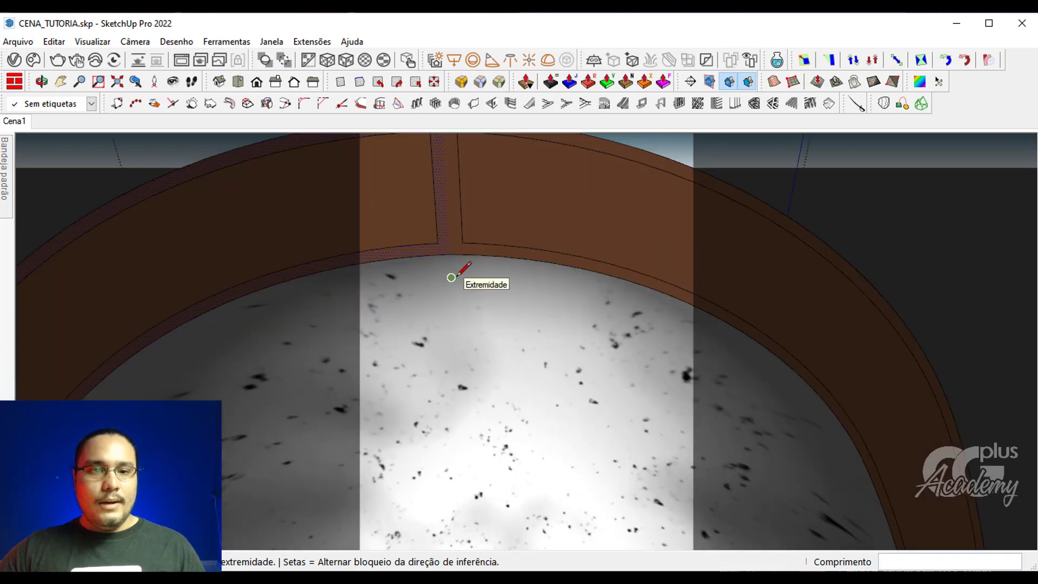
pyautogui.moveTo(450, 277); pyautogui.dragTo(491, 269, button='middle')
pyautogui.press('space')
pyautogui.scroll(-4, 468, 239)
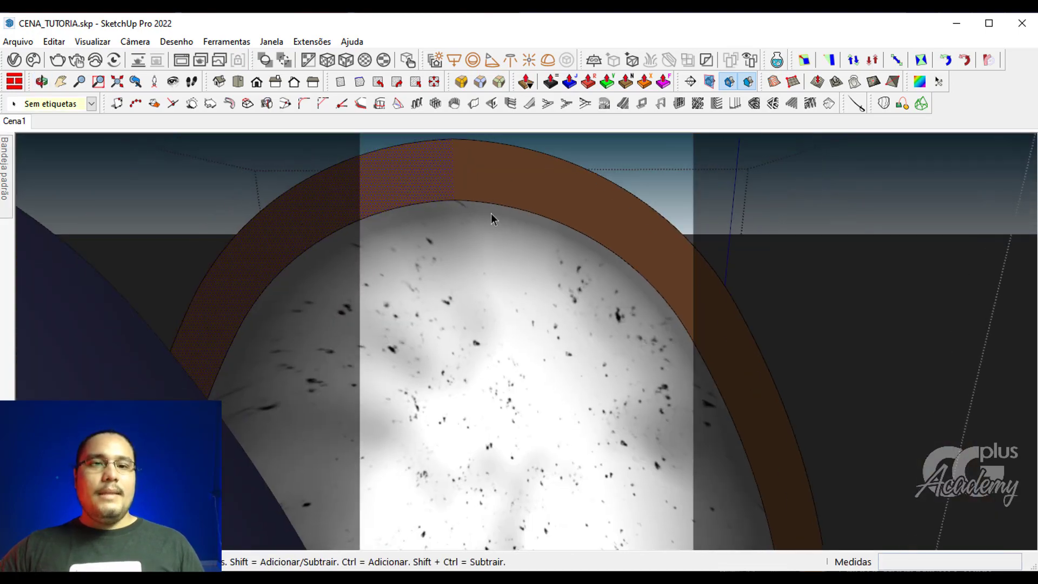
# Select the filling surface and thicken it inward by 0,011 m with Joint Push Pull
pyautogui.scroll(-3, 559, 348)
pyautogui.moveTo(559, 348); pyautogui.dragTo(508, 211, button='middle')
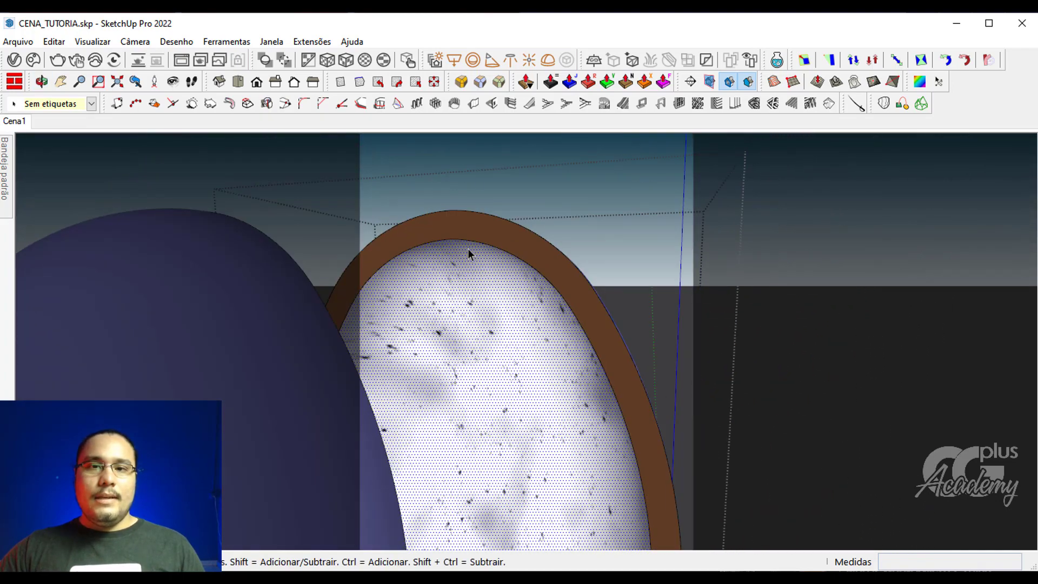
pyautogui.click(551, 82)
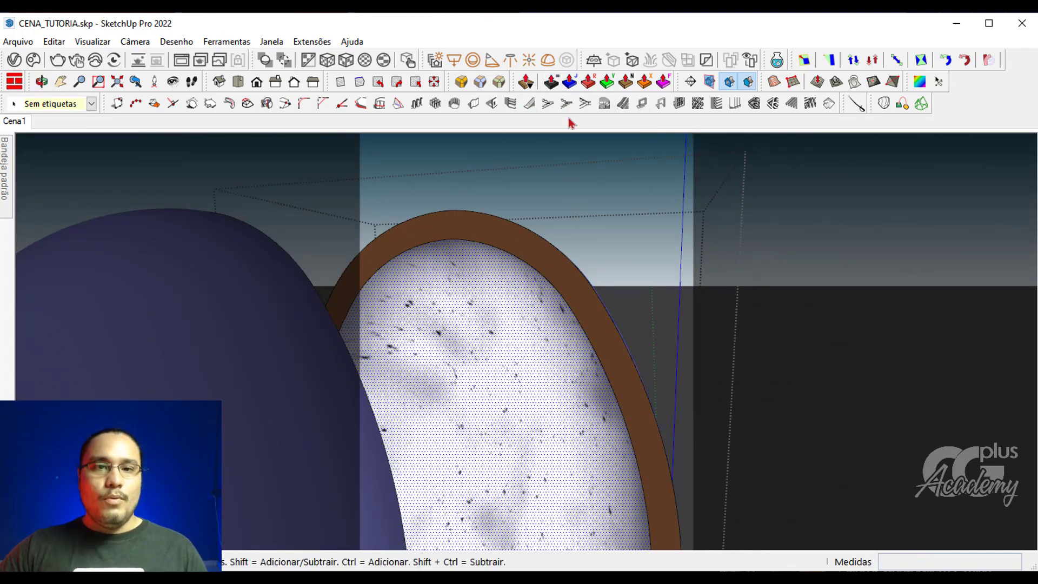
pyautogui.scroll(2, 466, 259)
pyautogui.click(469, 264)
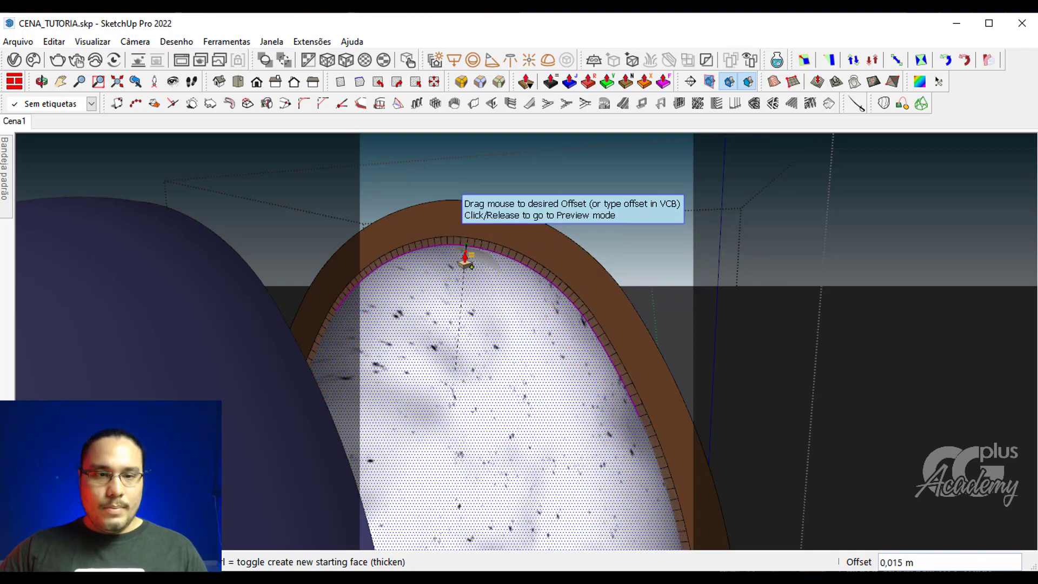
pyautogui.scroll(5, 466, 262)
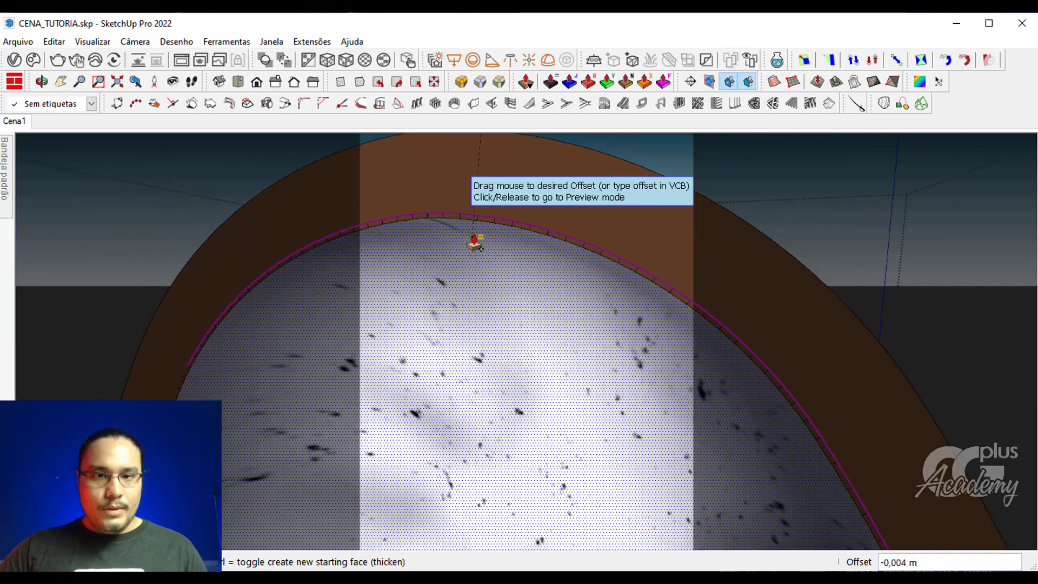
pyautogui.click(484, 322)
pyautogui.scroll(3, 492, 270)
pyautogui.moveTo(538, 265); pyautogui.dragTo(546, 378, button='middle')
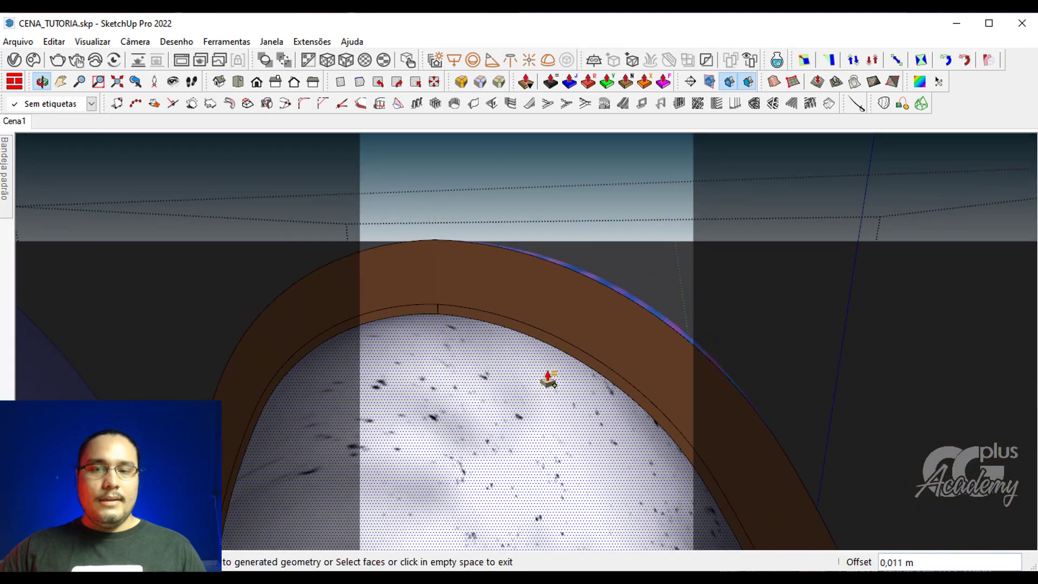
# Paint both halves of the new thickness strip along the rim with the filling material
pyautogui.press('b')
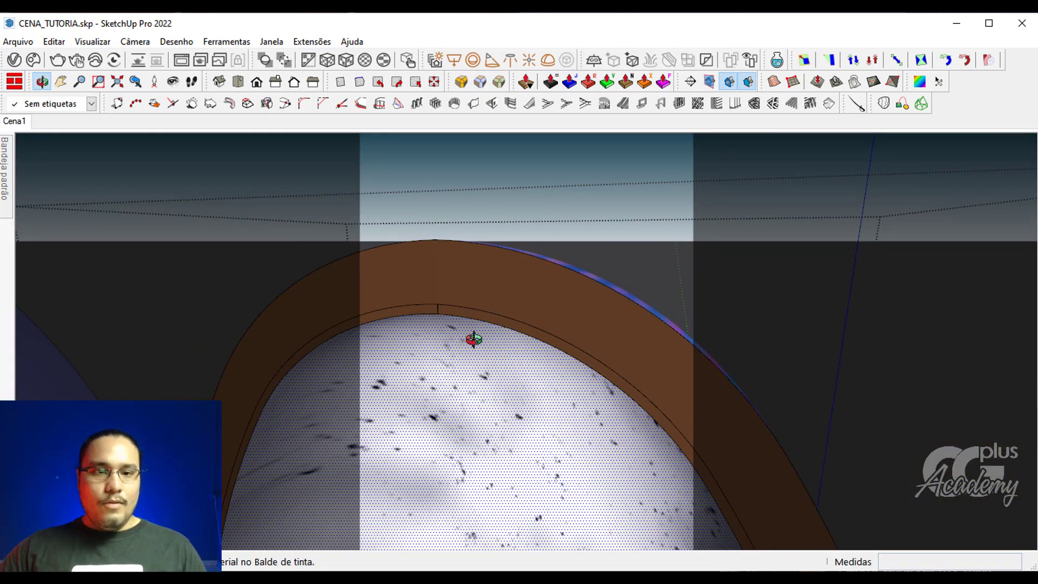
pyautogui.scroll(2, 469, 346)
pyautogui.scroll(2, 477, 300)
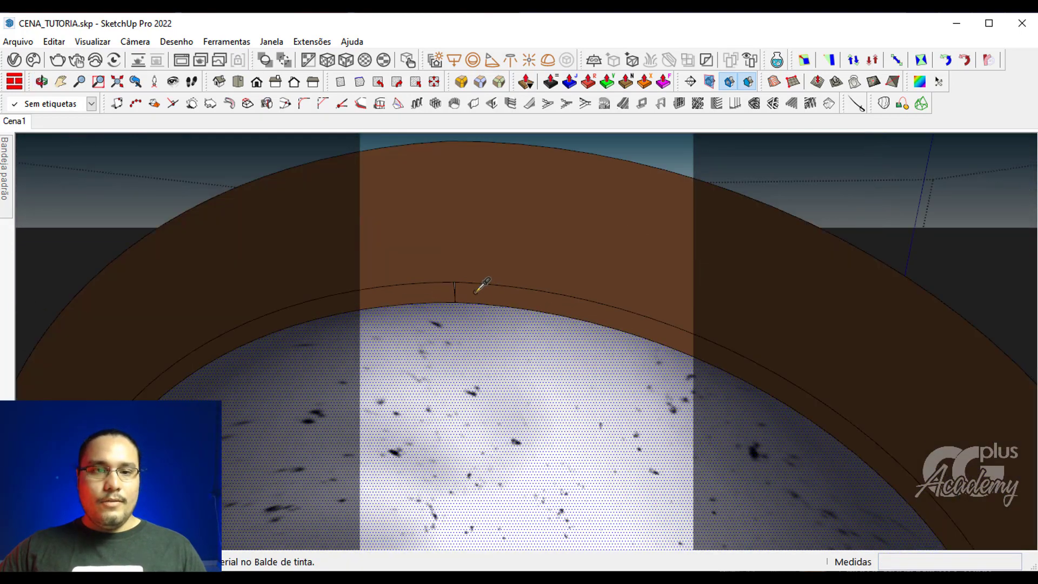
pyautogui.click(461, 296)
pyautogui.click(429, 292)
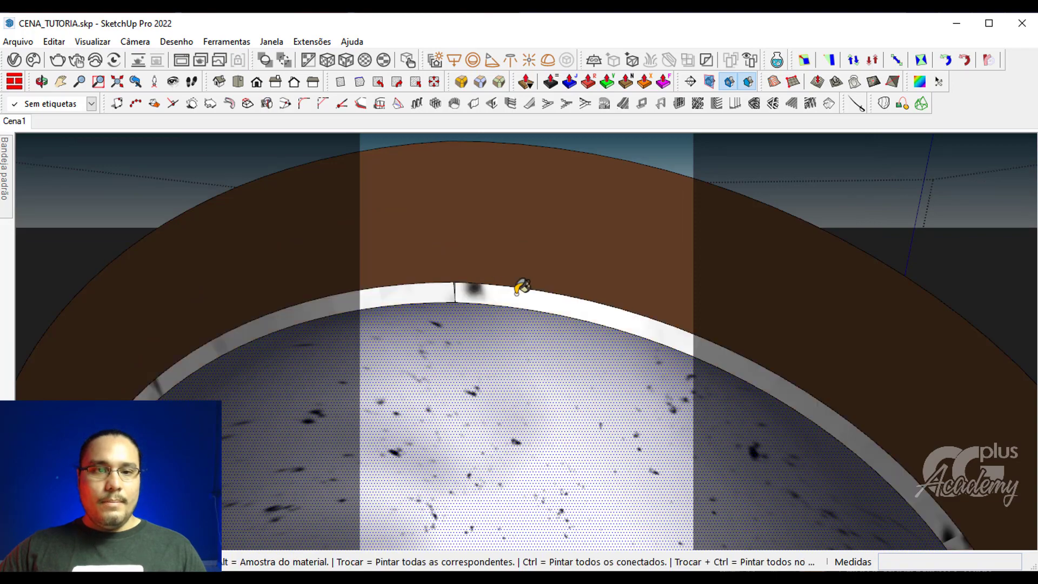
# Close the small gap at the thickness strip's bottom seam with a line and erase the seam edges across the strip
pyautogui.scroll(-2, 521, 287)
pyautogui.moveTo(521, 287)
pyautogui.mouseDown(button='middle')
pyautogui.moveTo(544, 387)
pyautogui.moveTo(491, 371)
pyautogui.moveTo(505, 364)
pyautogui.moveTo(524, 398)
pyautogui.mouseUp(button='middle')
pyautogui.scroll(5, 505, 364)
pyautogui.press('l')
pyautogui.click(496, 375)
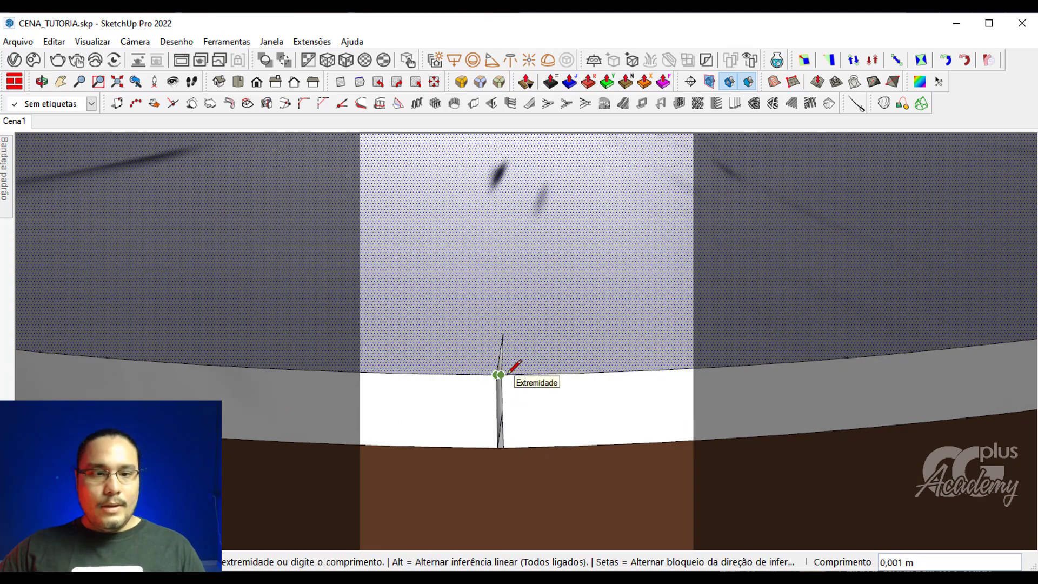
pyautogui.scroll(3, 505, 368)
pyautogui.press('e')
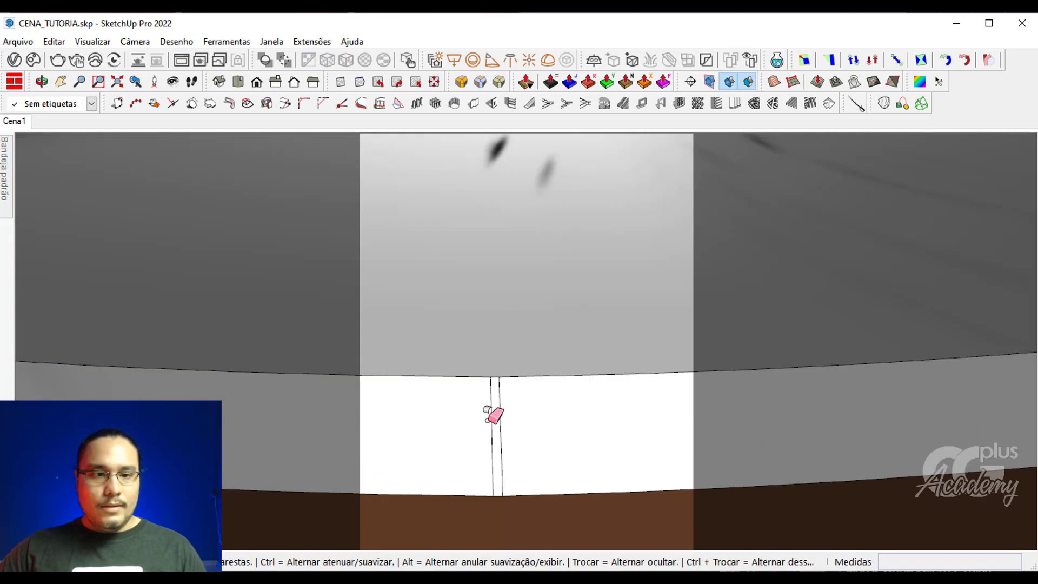
pyautogui.moveTo(494, 415); pyautogui.dragTo(621, 376)
# Render the egg again to check the thickened filling's edge, and close the Frame Buffer
pyautogui.moveTo(621, 375)
pyautogui.mouseDown(button='middle')
pyautogui.moveTo(473, 401)
pyautogui.moveTo(508, 408)
pyautogui.mouseUp(button='middle')
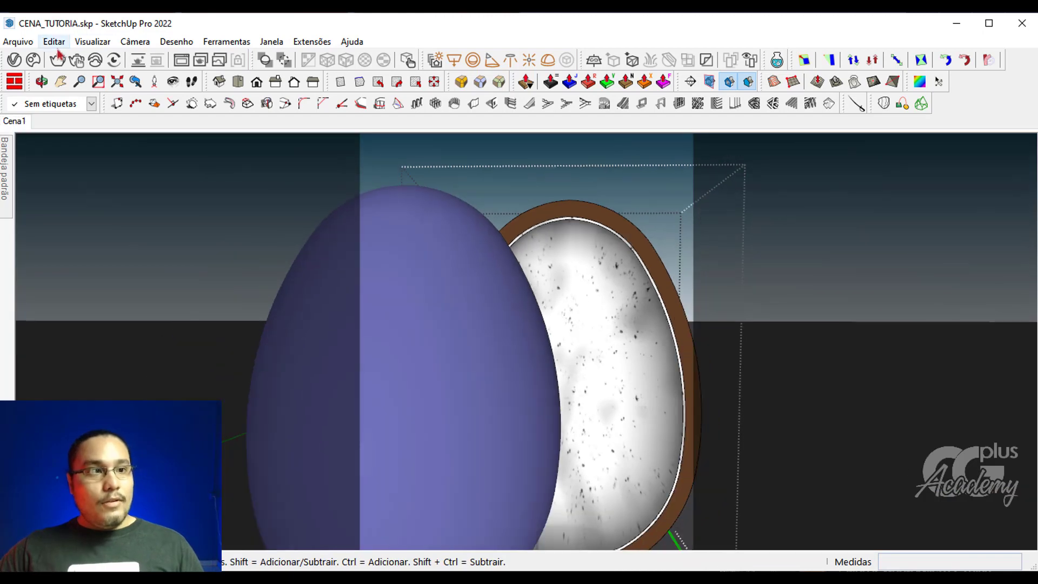
pyautogui.click(58, 59)
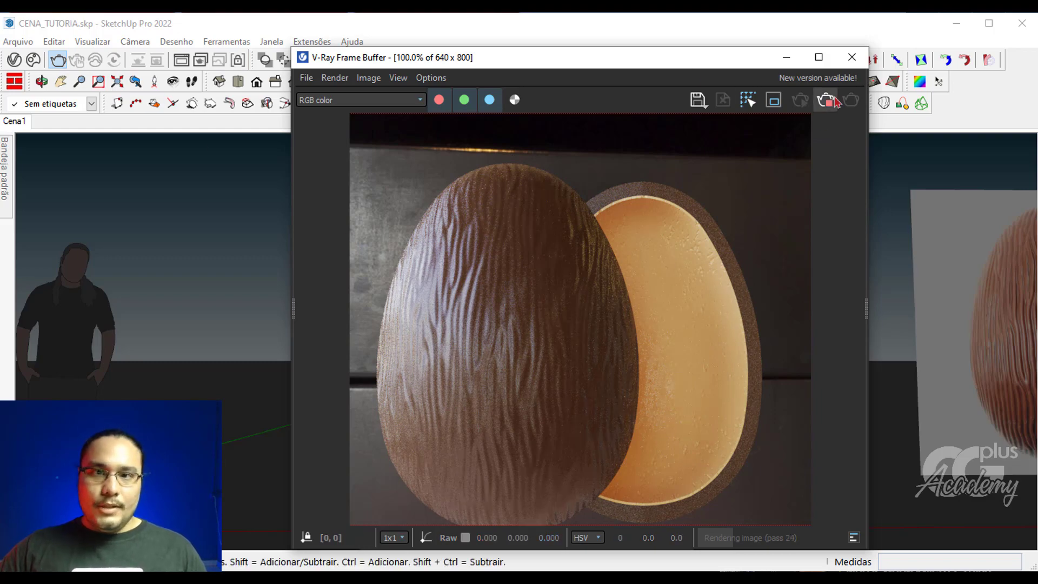
pyautogui.click(852, 57)
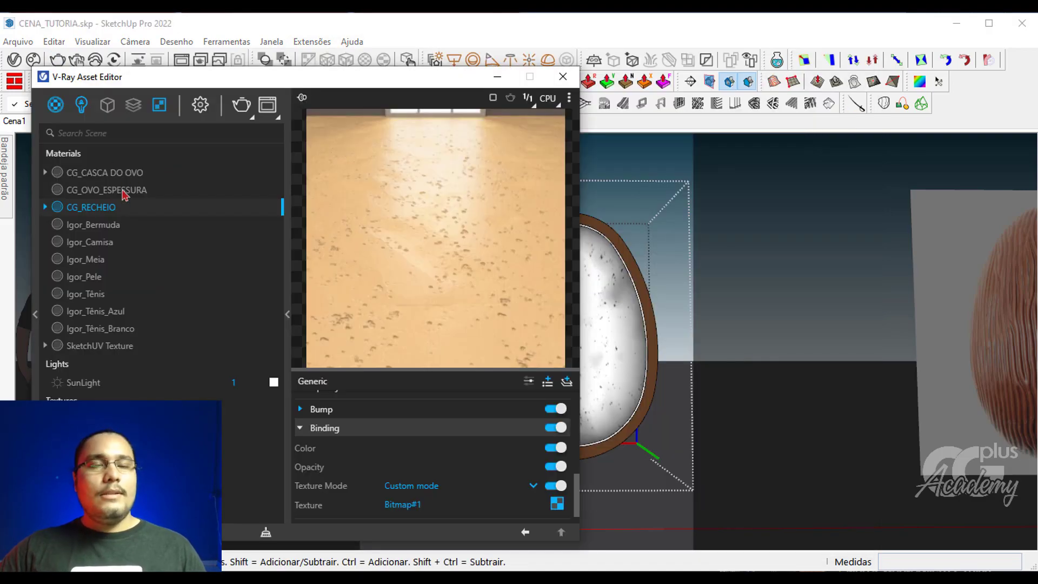
# Add a second Bump layer to CG_CASCA DO OVO in Bump Texture Channel mode with an Edges texture as its map
pyautogui.click(128, 178)
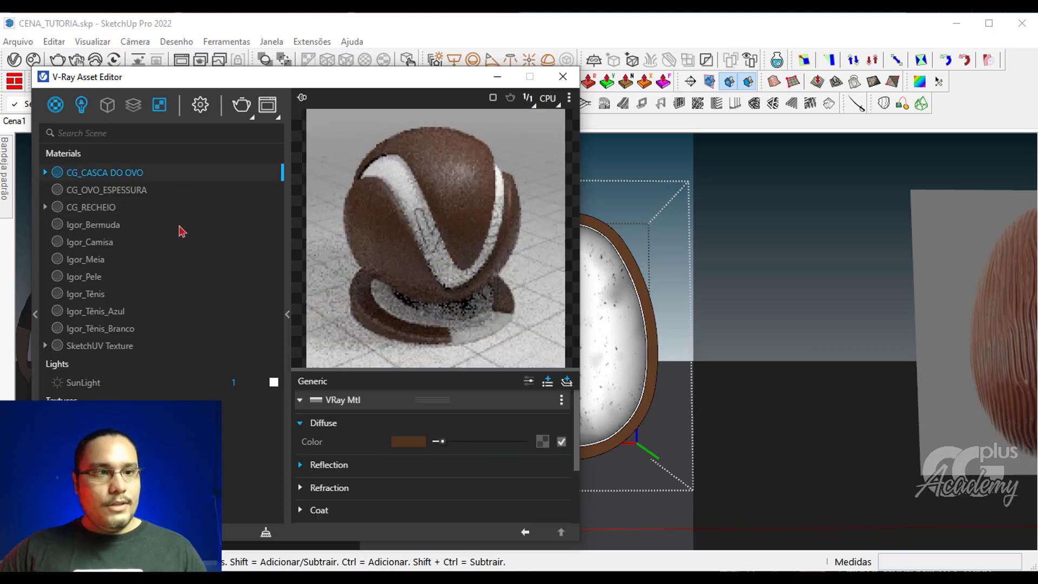
pyautogui.scroll(-2, 422, 473)
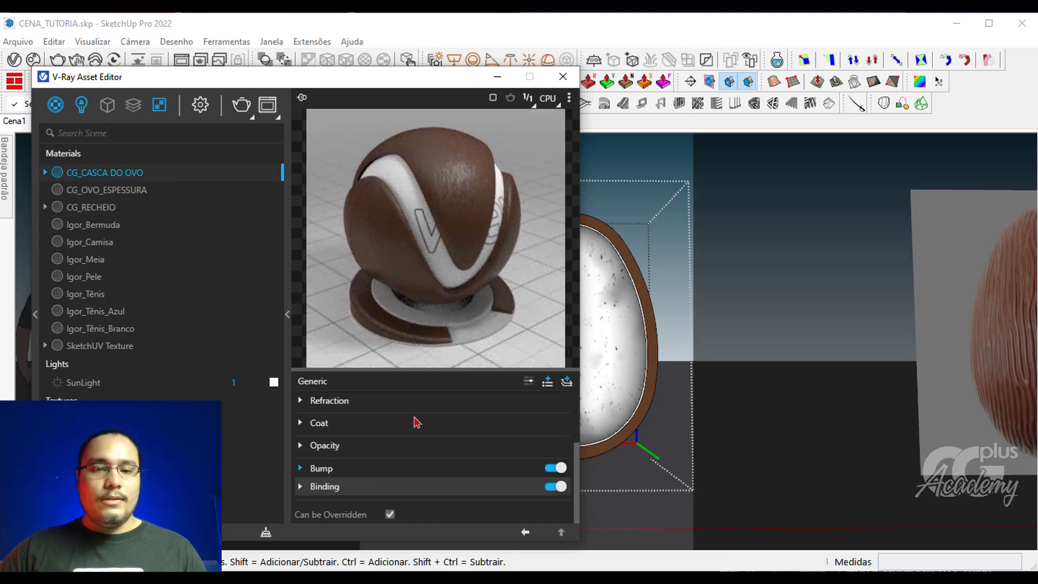
pyautogui.click(548, 382)
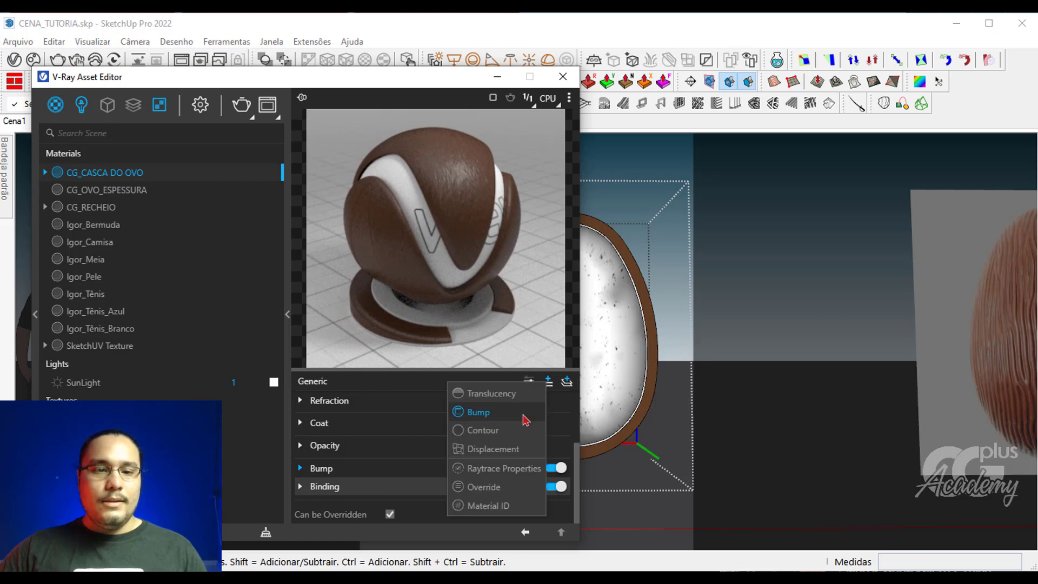
pyautogui.click(479, 411)
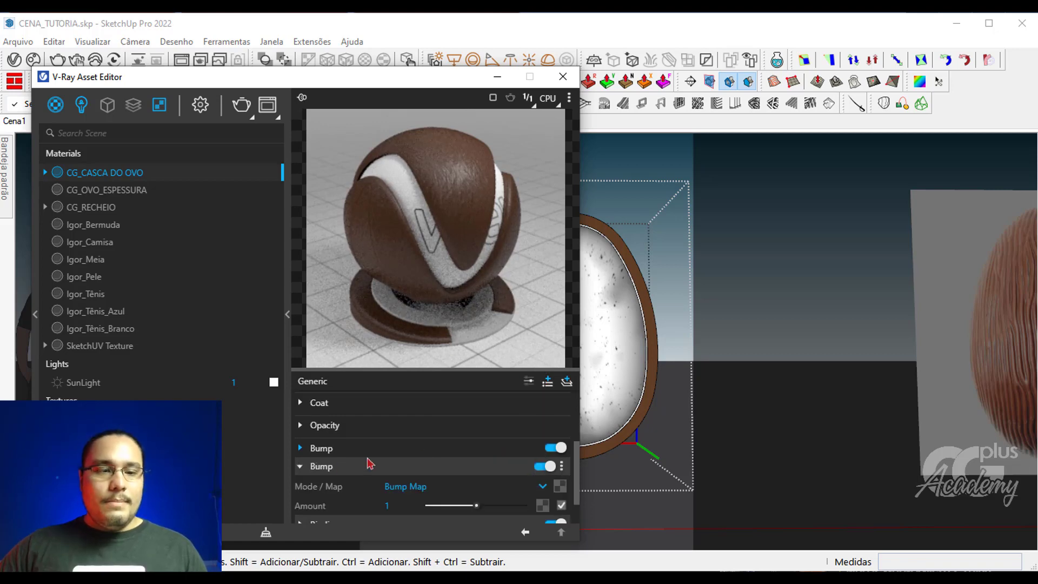
pyautogui.scroll(-1, 538, 457)
pyautogui.click(542, 449)
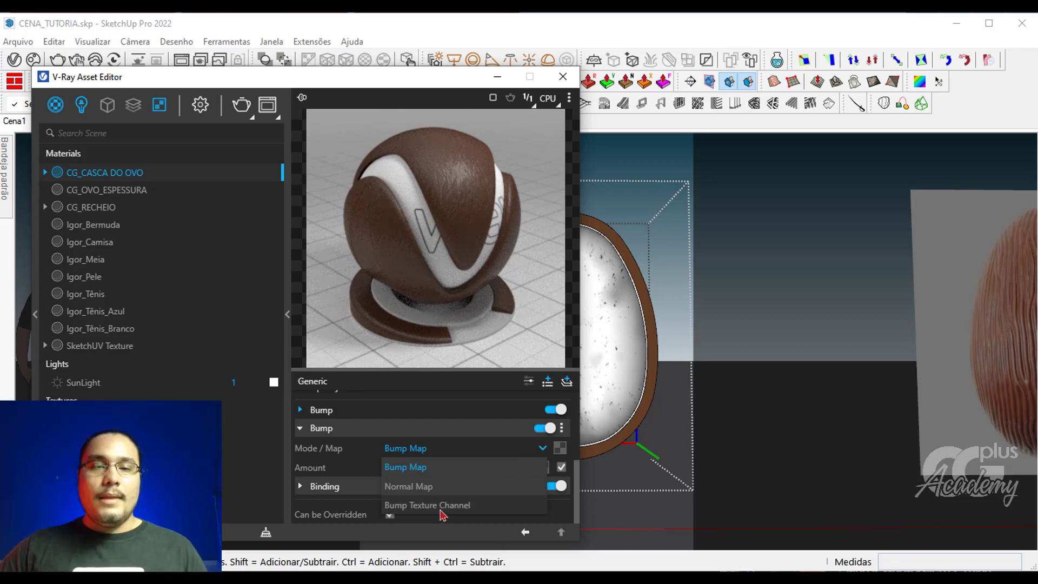
pyautogui.click(441, 507)
pyautogui.click(561, 450)
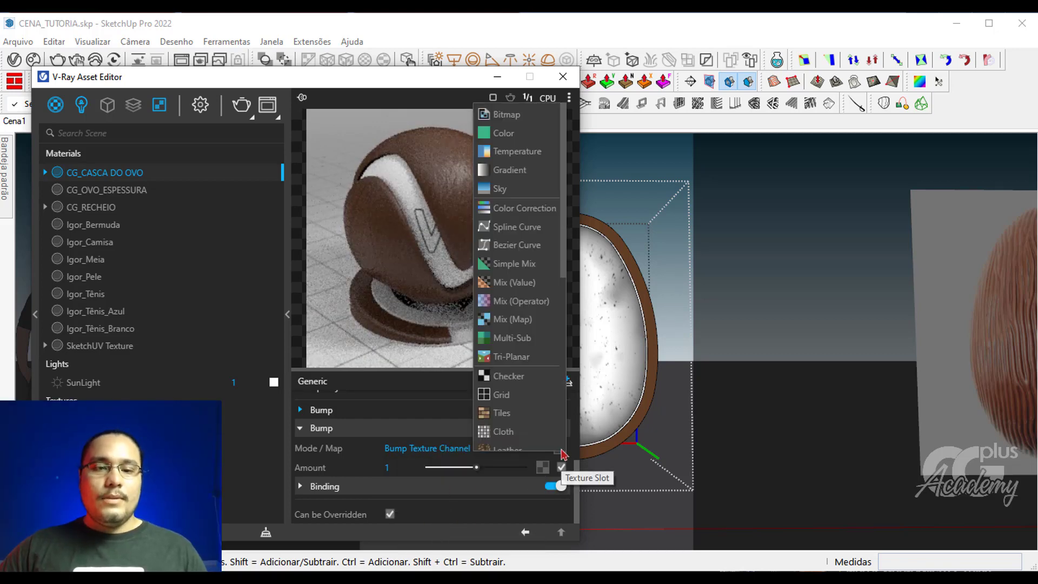
pyautogui.scroll(-6, 527, 390)
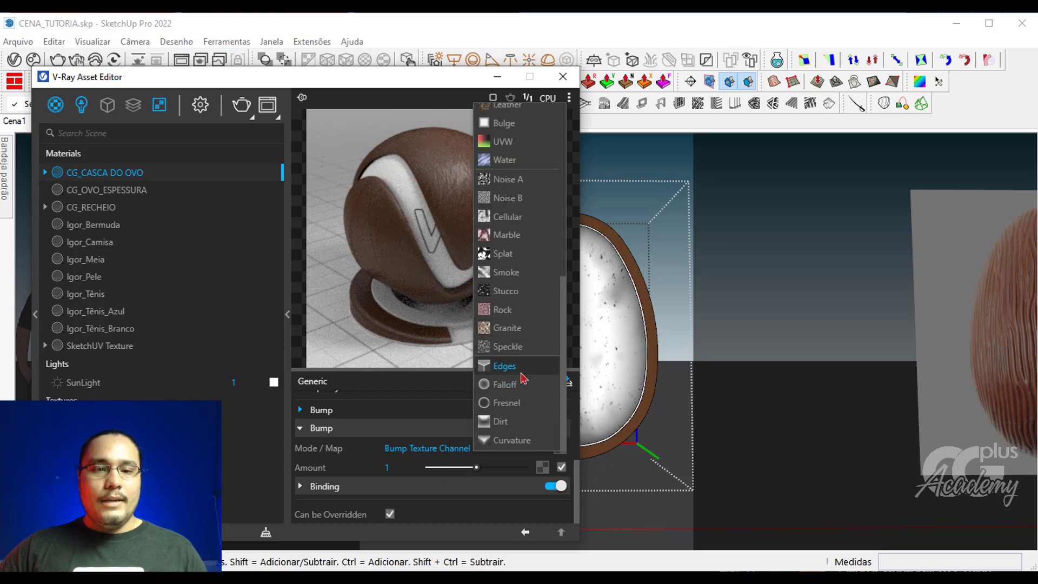
pyautogui.click(522, 372)
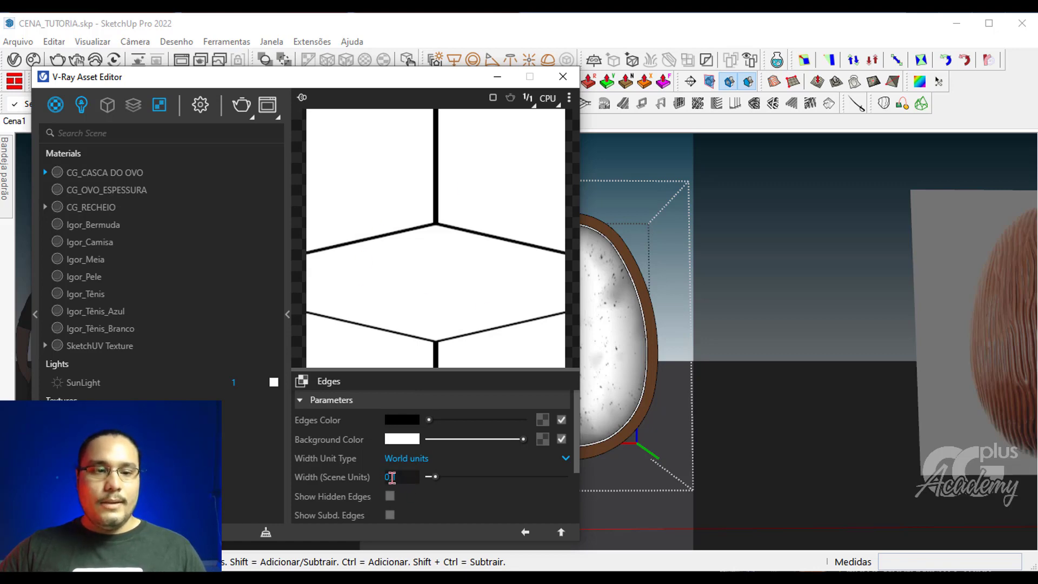
# Set the Edges texture's width to 0,1 scene units and return to the shell material's settings
pyautogui.write(',1')
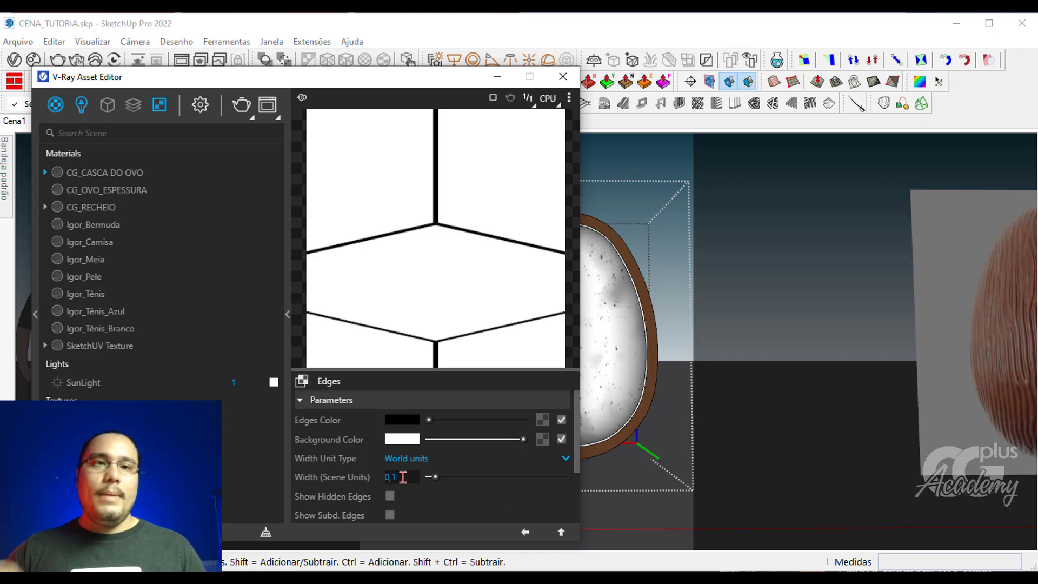
pyautogui.moveTo(428, 483)
pyautogui.mouseDown()
pyautogui.moveTo(484, 486)
pyautogui.moveTo(431, 479)
pyautogui.moveTo(432, 490)
pyautogui.mouseUp()
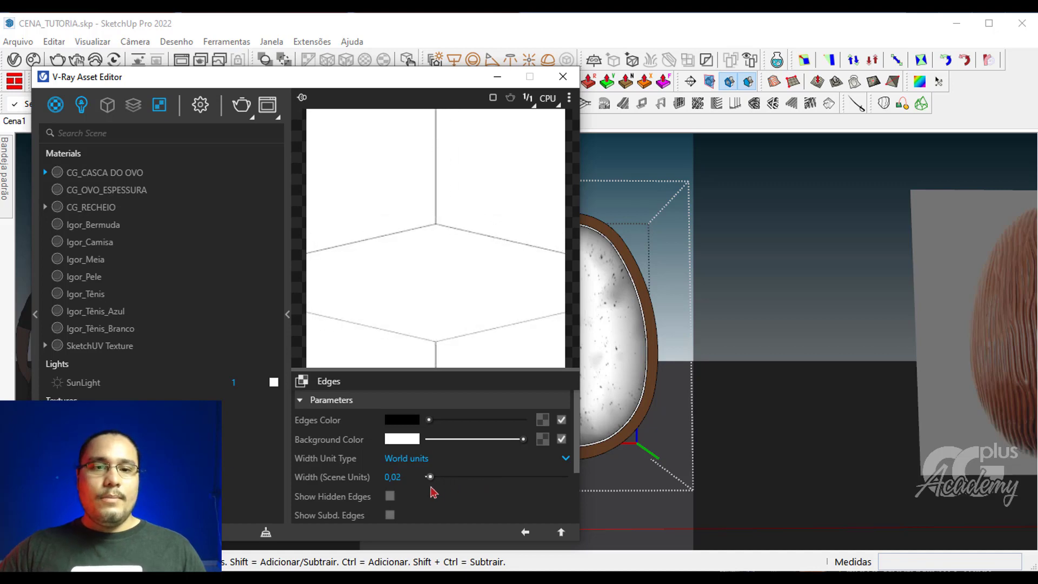
pyautogui.write(',1')
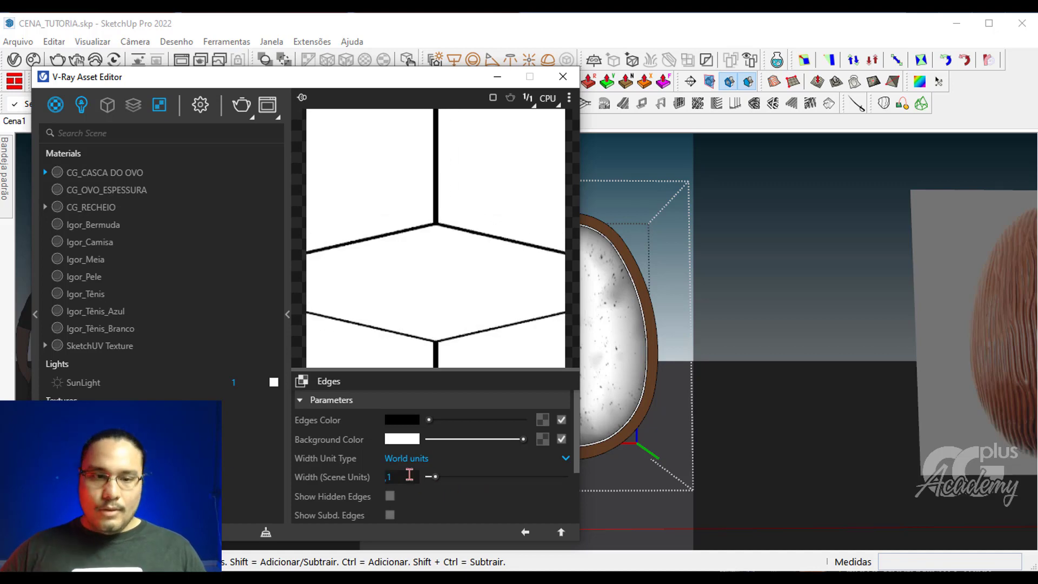
pyautogui.click(524, 532)
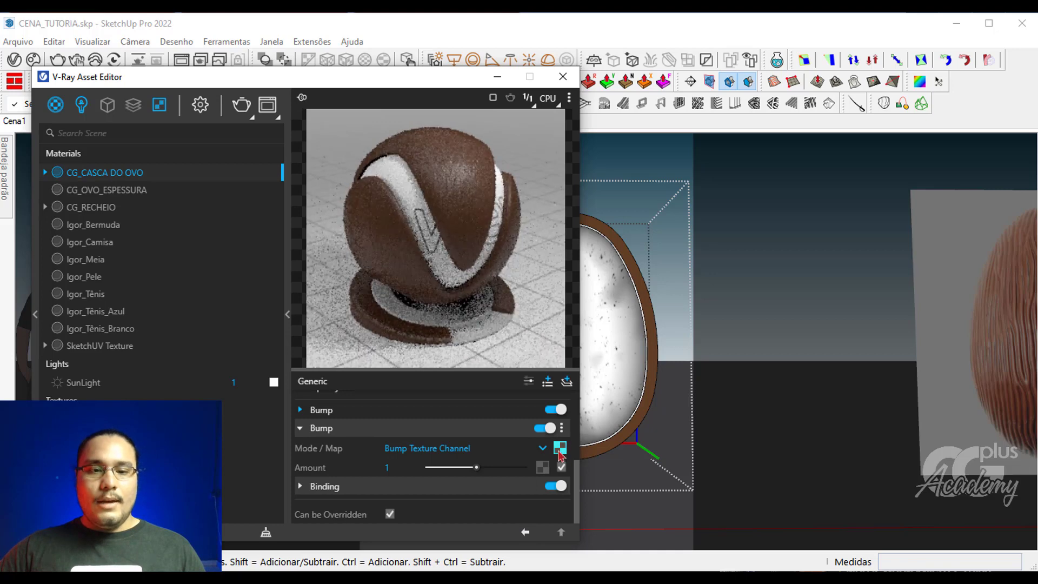
# Copy the Edges texture into a new Bump layer on CG_OVO_ESPESSURA and set that layer to Bump Texture Channel mode
pyautogui.click(561, 447)
pyautogui.click(515, 360)
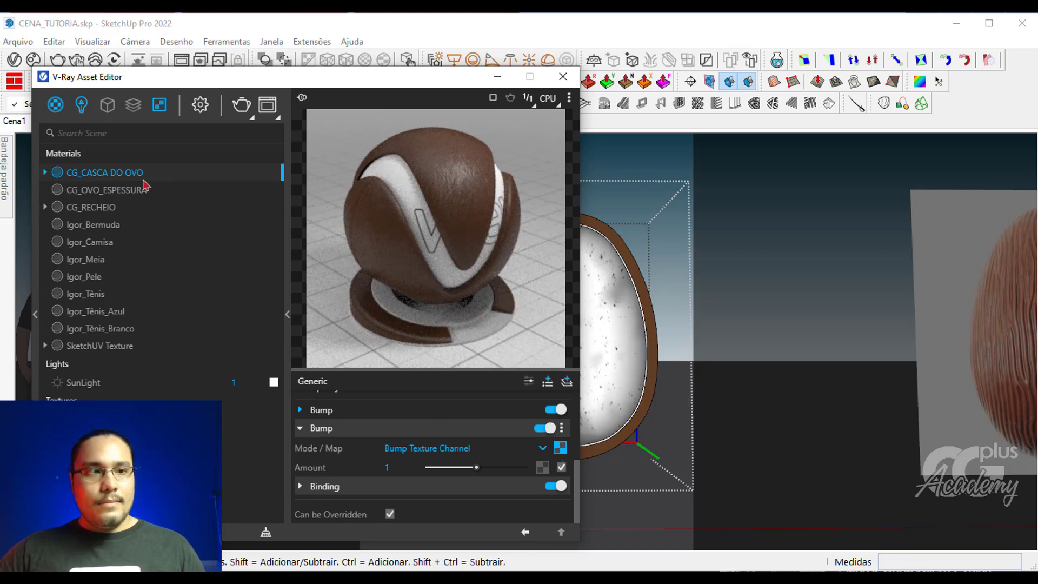
pyautogui.click(144, 186)
pyautogui.scroll(-3, 374, 481)
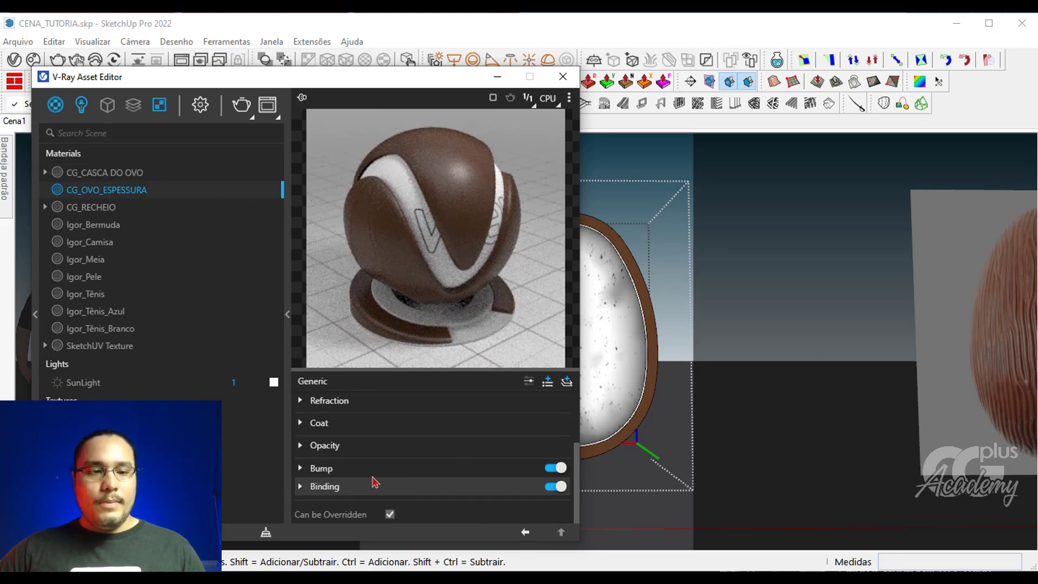
pyautogui.click(548, 382)
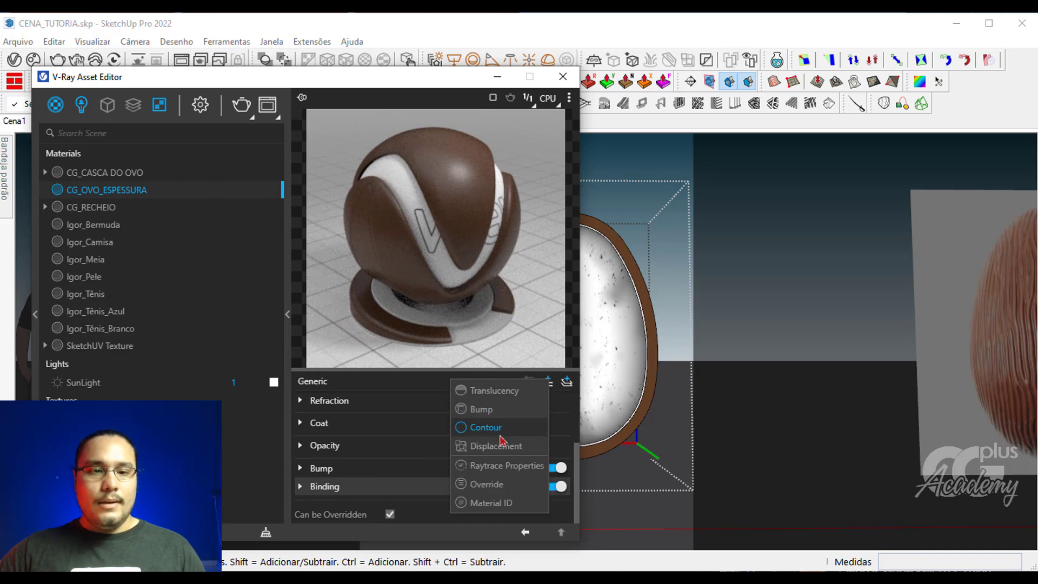
pyautogui.click(482, 409)
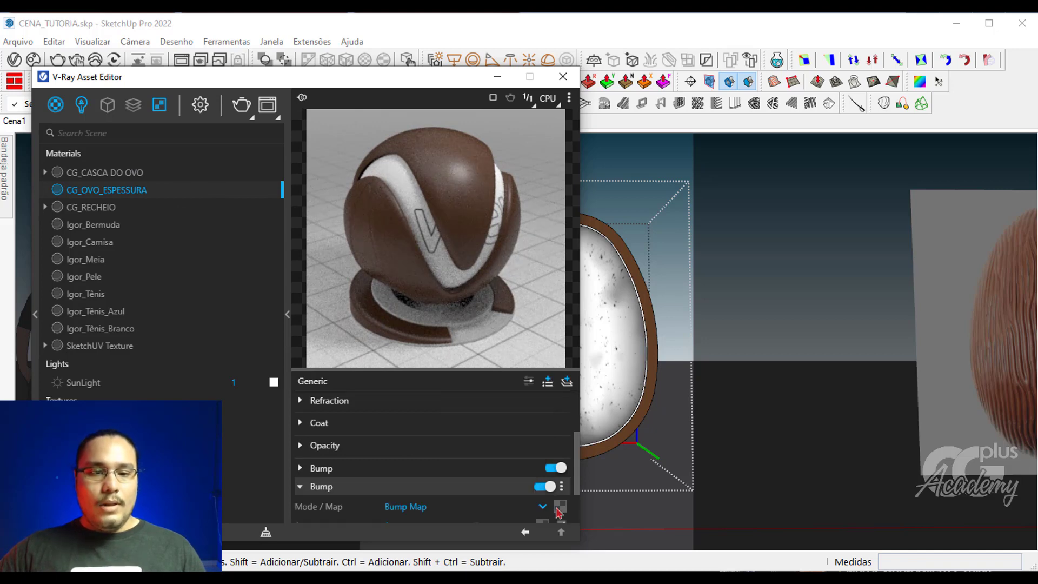
pyautogui.rightClick(559, 506)
pyautogui.click(549, 498)
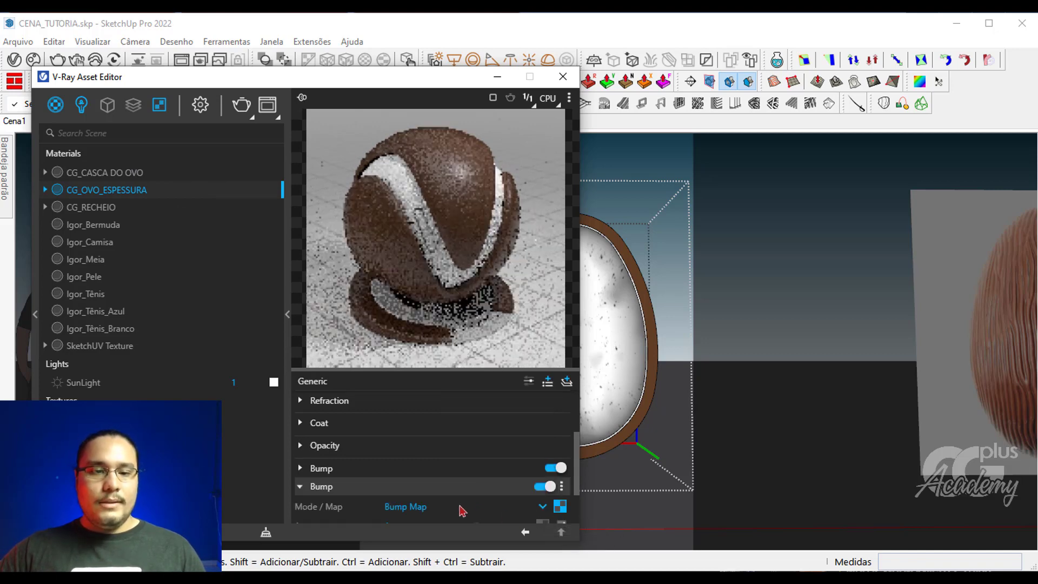
pyautogui.click(419, 506)
pyautogui.click(432, 489)
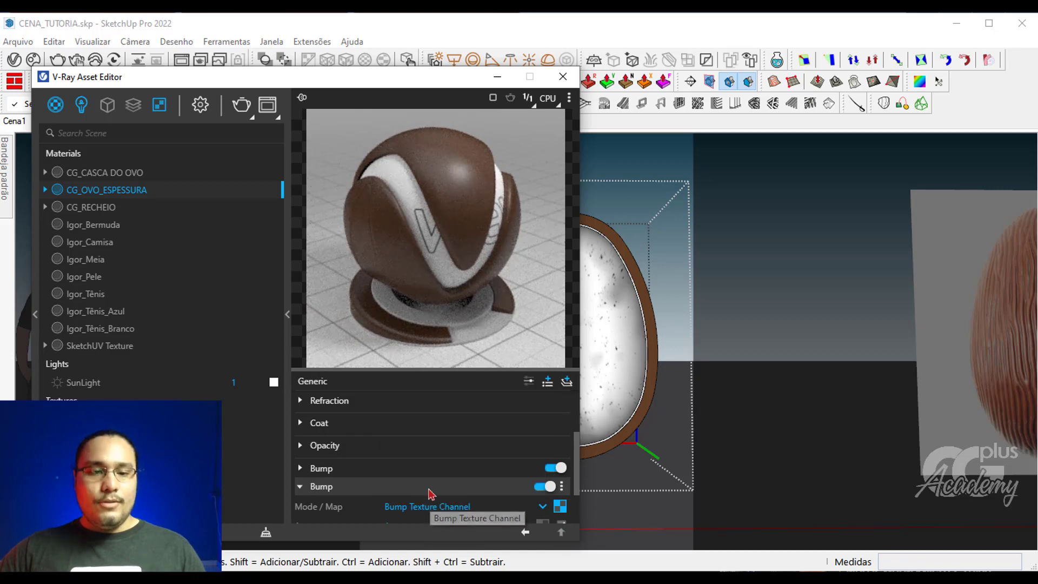
# Add a Bump layer to CG_RECHEIO with the copied Edges texture pasted as an instance, in Bump Texture Channel mode, and close the Asset Editor
pyautogui.click(108, 207)
pyautogui.scroll(-1, 452, 454)
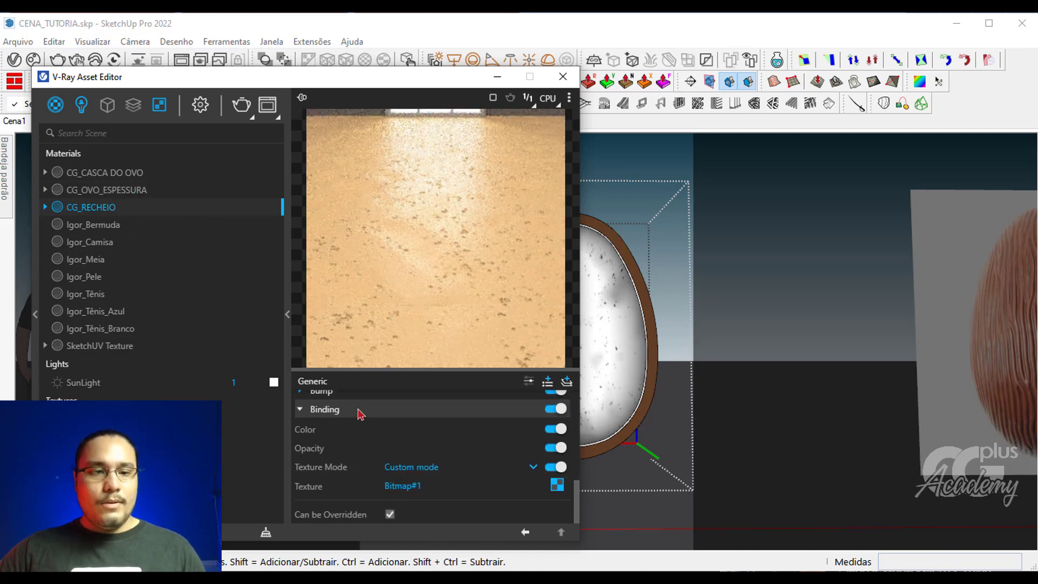
pyautogui.click(358, 413)
pyautogui.click(547, 382)
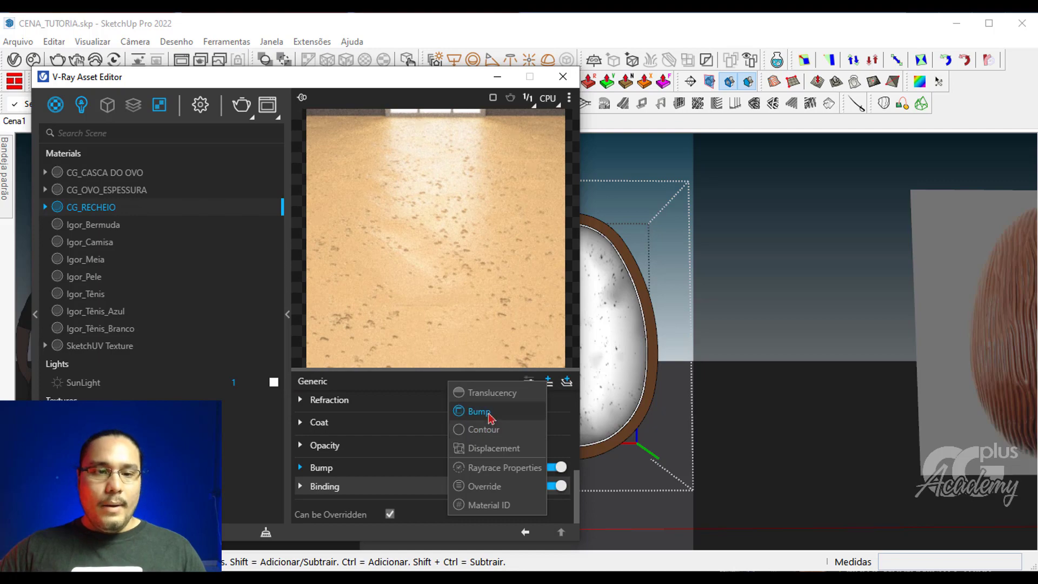
pyautogui.click(524, 412)
pyautogui.click(561, 465)
pyautogui.click(561, 464)
pyautogui.rightClick(559, 465)
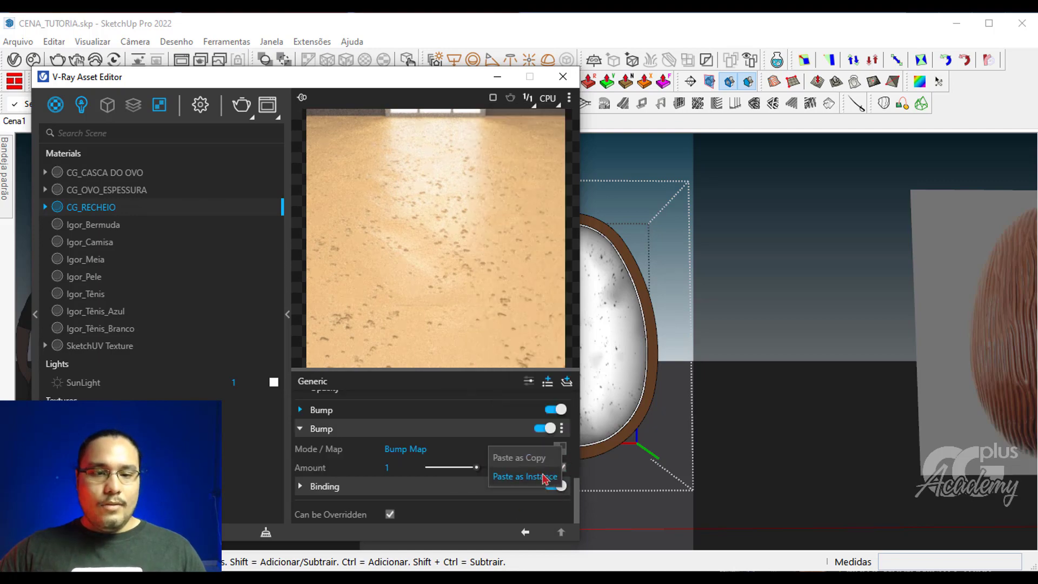
pyautogui.press('Escape')
pyautogui.click(448, 450)
pyautogui.click(429, 505)
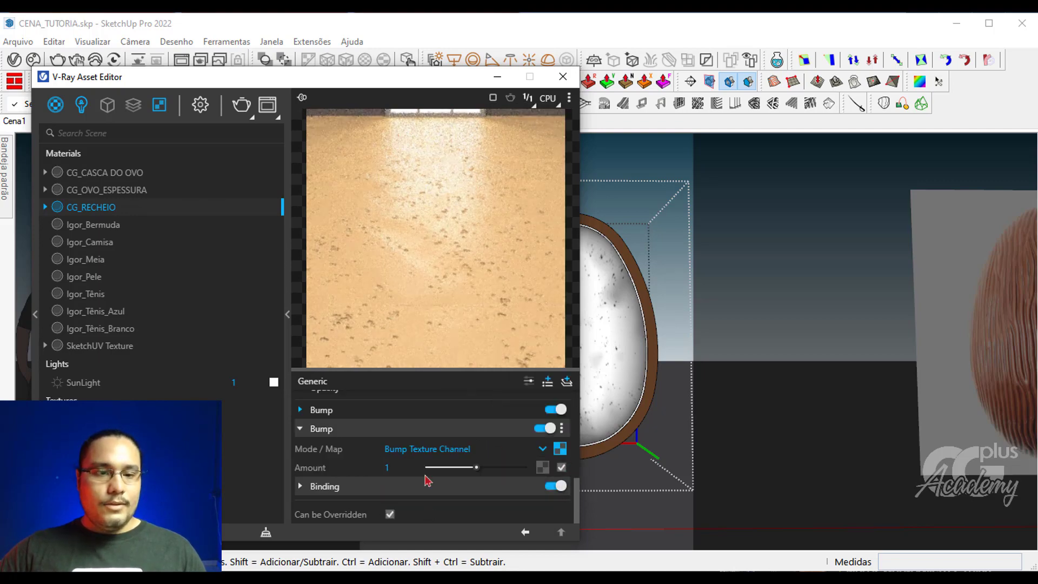
pyautogui.click(563, 76)
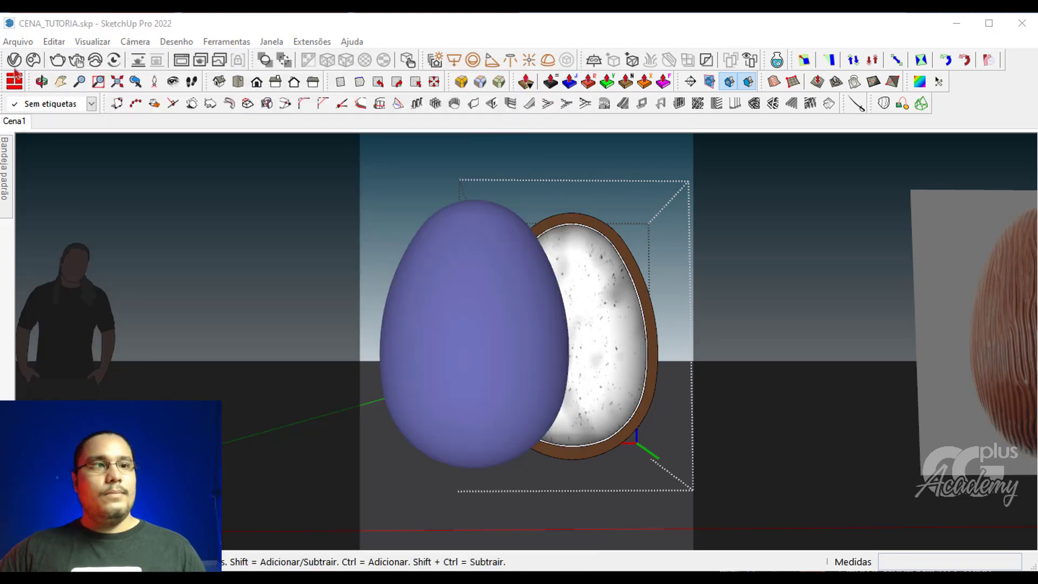
# Render the egg to examine the softened edges of the rim and filling up close, then stop the render and close the Frame Buffer
pyautogui.click(189, 61)
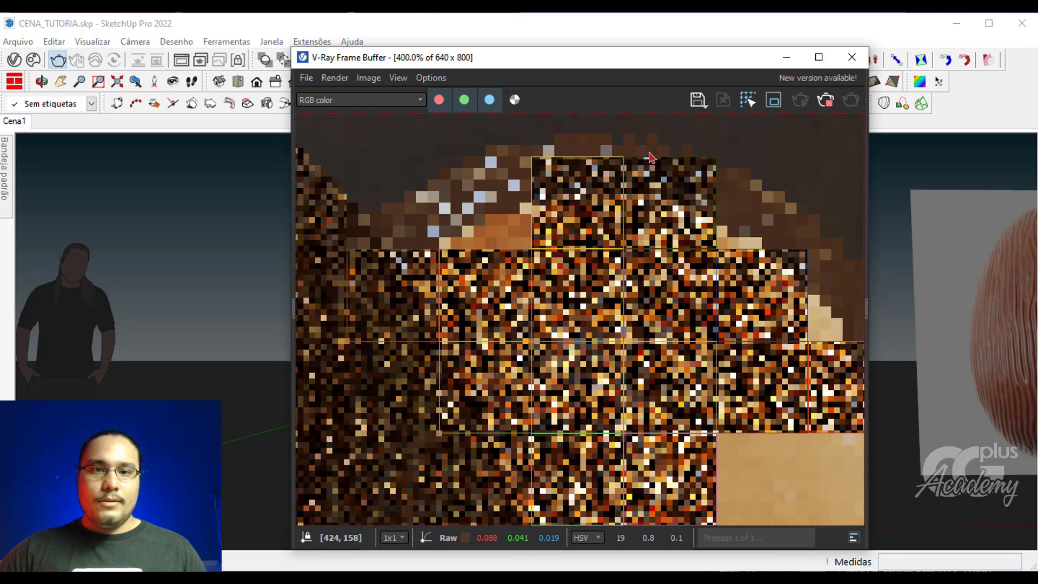
pyautogui.moveTo(597, 241); pyautogui.dragTo(622, 215, button='middle')
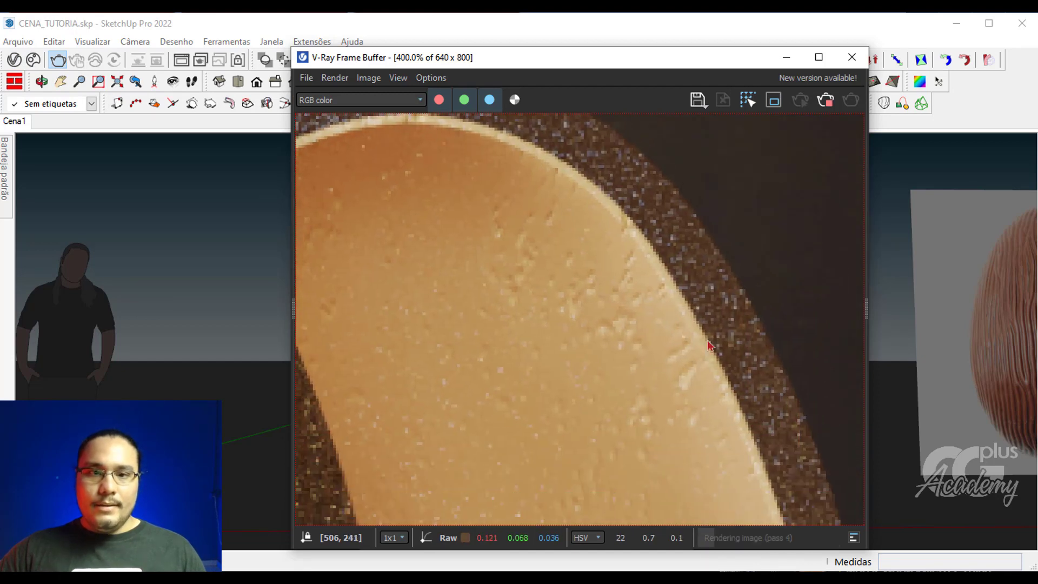
pyautogui.moveTo(734, 435); pyautogui.dragTo(707, 306, button='middle')
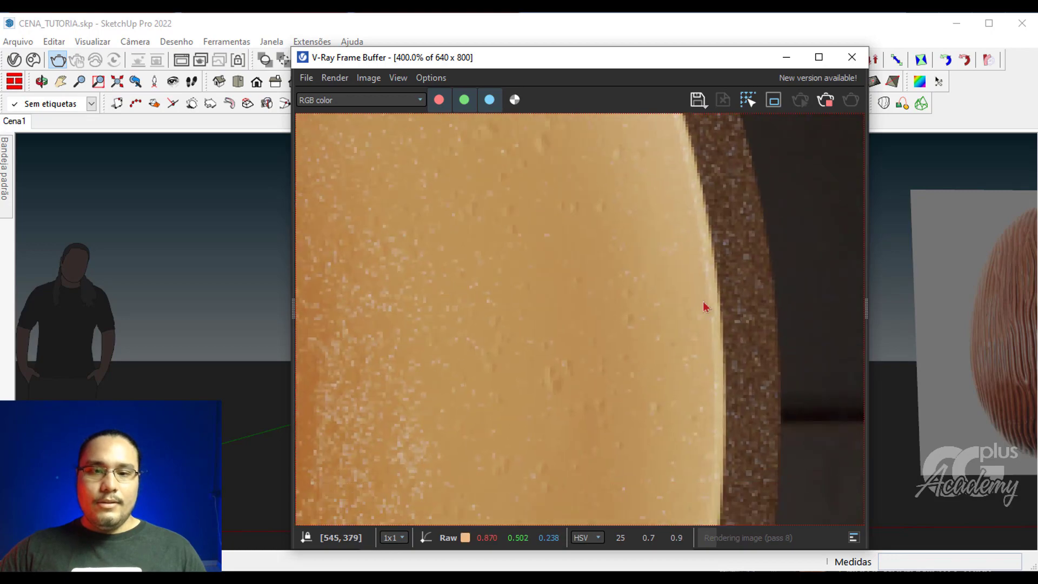
pyautogui.scroll(-4, 712, 452)
pyautogui.scroll(2, 678, 209)
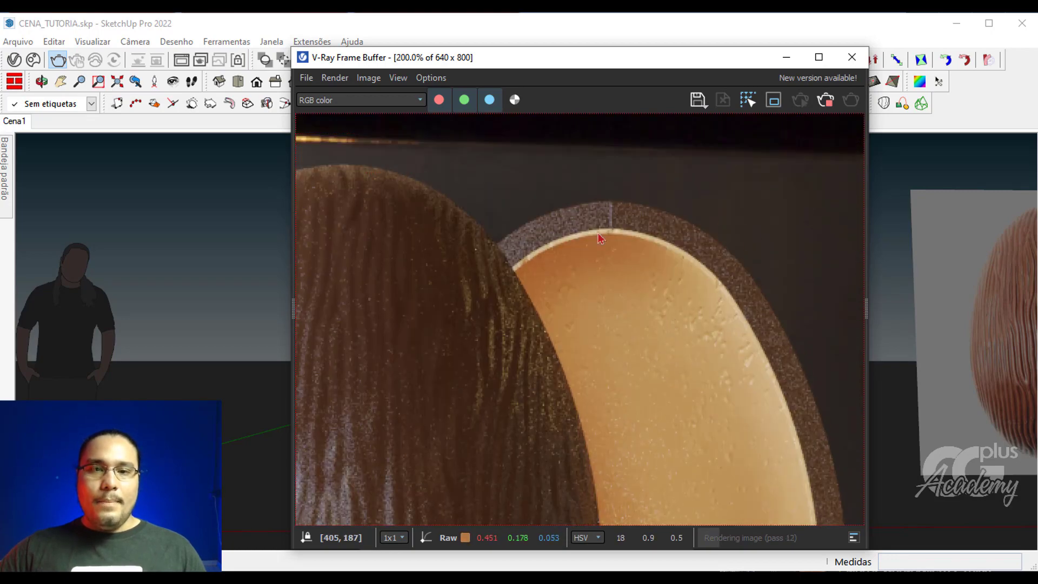
pyautogui.scroll(-1, 575, 219)
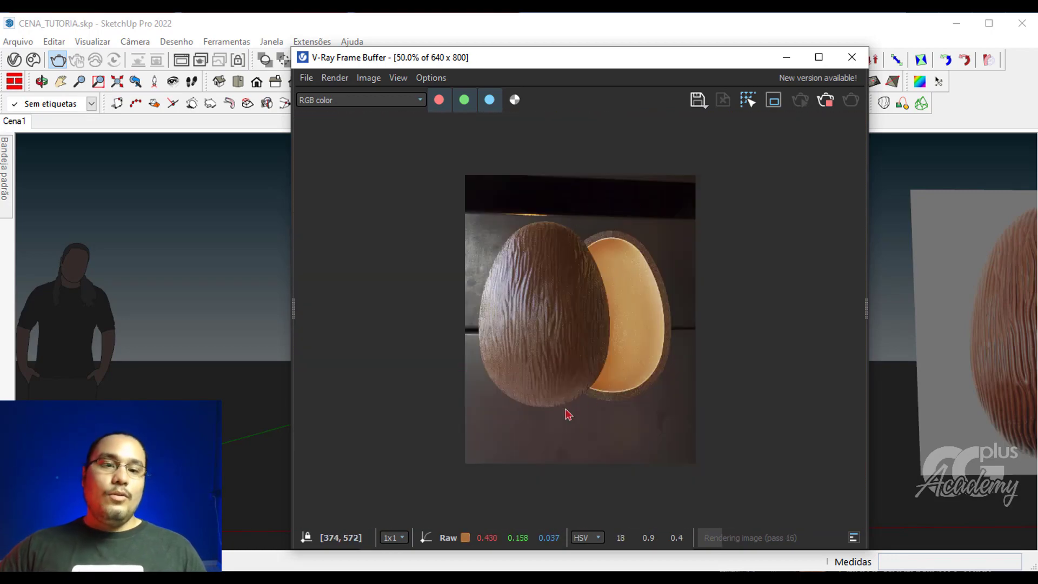
pyautogui.scroll(1, 568, 414)
pyautogui.moveTo(556, 306); pyautogui.dragTo(562, 315, button='middle')
pyautogui.scroll(-1, 563, 303)
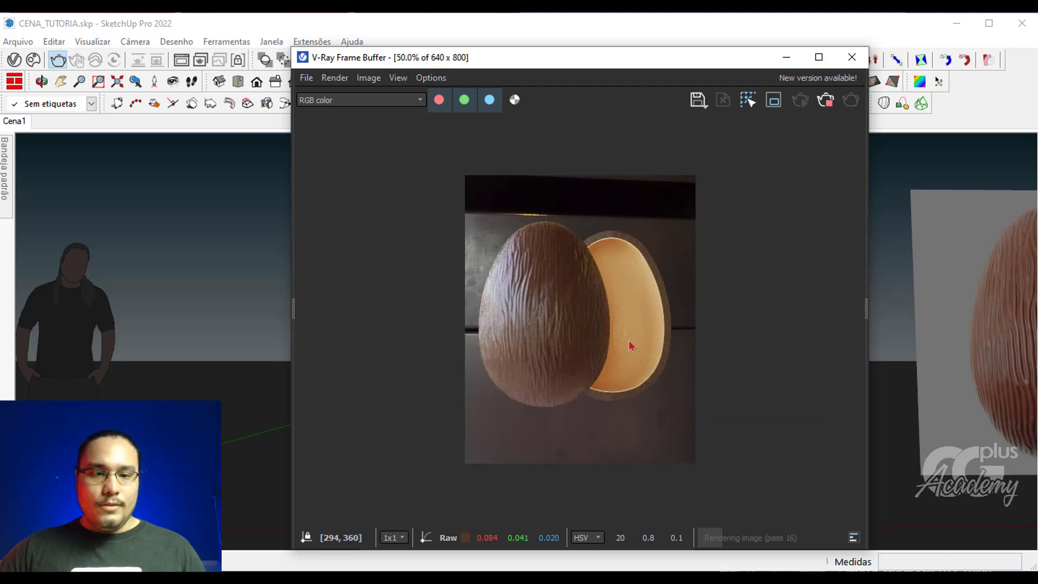
pyautogui.scroll(1, 605, 284)
pyautogui.moveTo(620, 302); pyautogui.dragTo(618, 238, button='middle')
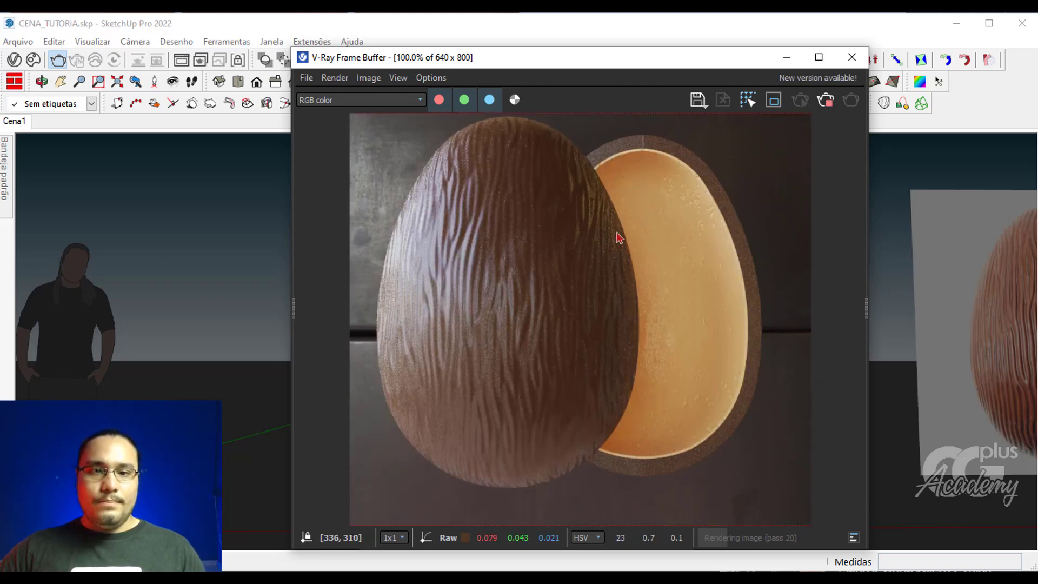
pyautogui.click(837, 103)
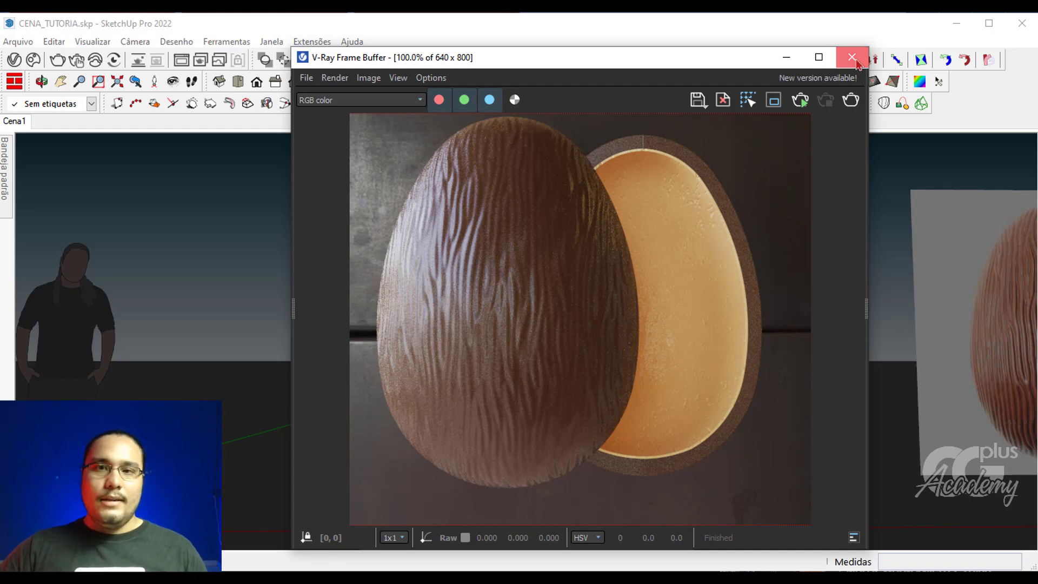
pyautogui.click(857, 63)
# Leave the open group and select the egg's group in the scene
pyautogui.click(643, 174)
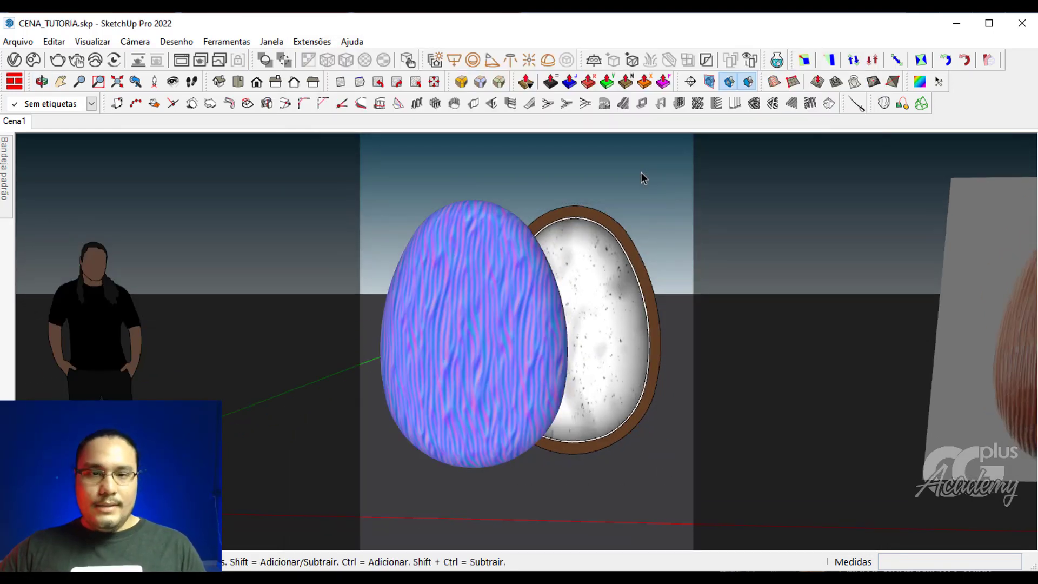
pyautogui.moveTo(497, 203); pyautogui.dragTo(425, 302, button='middle')
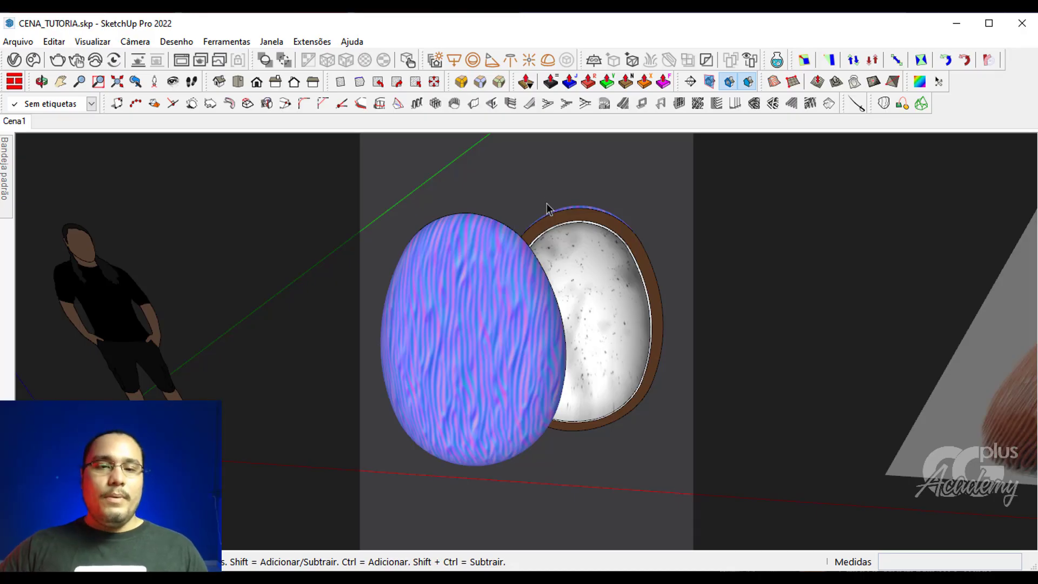
pyautogui.moveTo(546, 209); pyautogui.dragTo(521, 347, button='middle')
pyautogui.click(610, 313)
pyautogui.scroll(-2, 549, 394)
pyautogui.scroll(3, 646, 324)
pyautogui.click(607, 324)
pyautogui.click(521, 348)
pyautogui.moveTo(593, 380); pyautogui.dragTo(607, 297, button='middle')
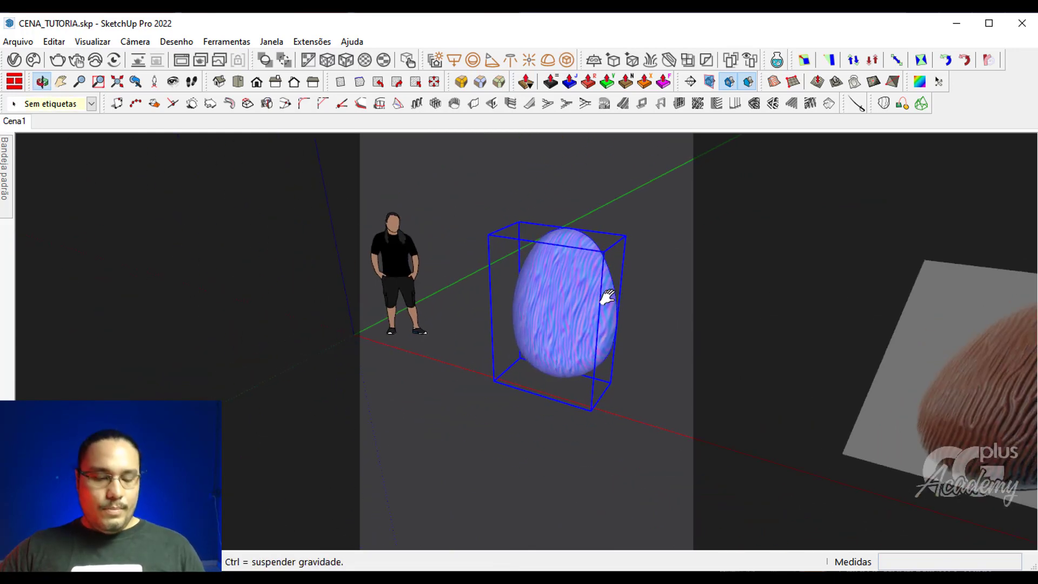
pyautogui.scroll(-2, 475, 399)
pyautogui.scroll(3, 595, 339)
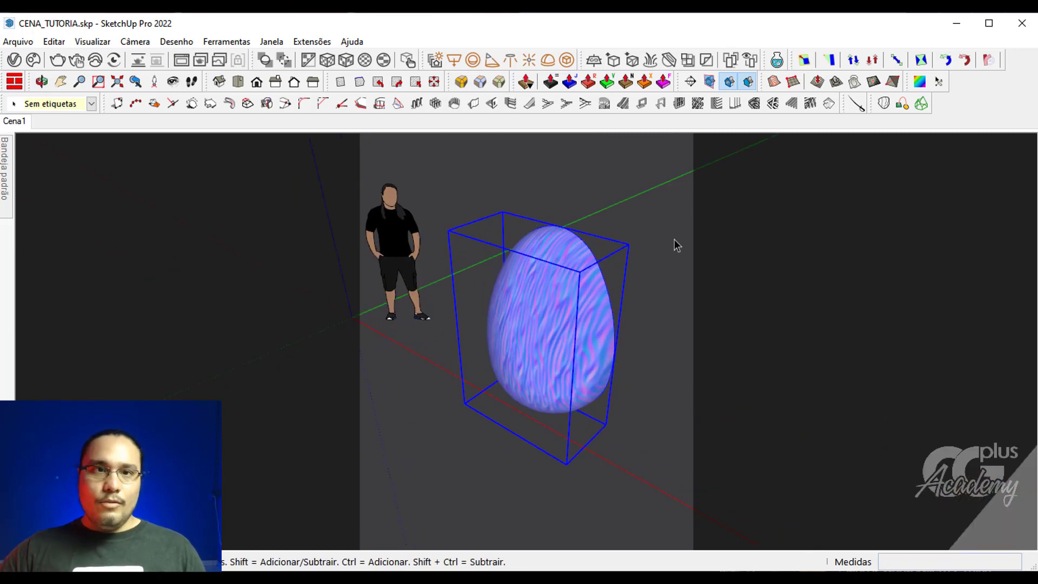
# Scale the selected egg group down uniformly by a factor of about 0.11
pyautogui.press('s')
pyautogui.click(545, 225)
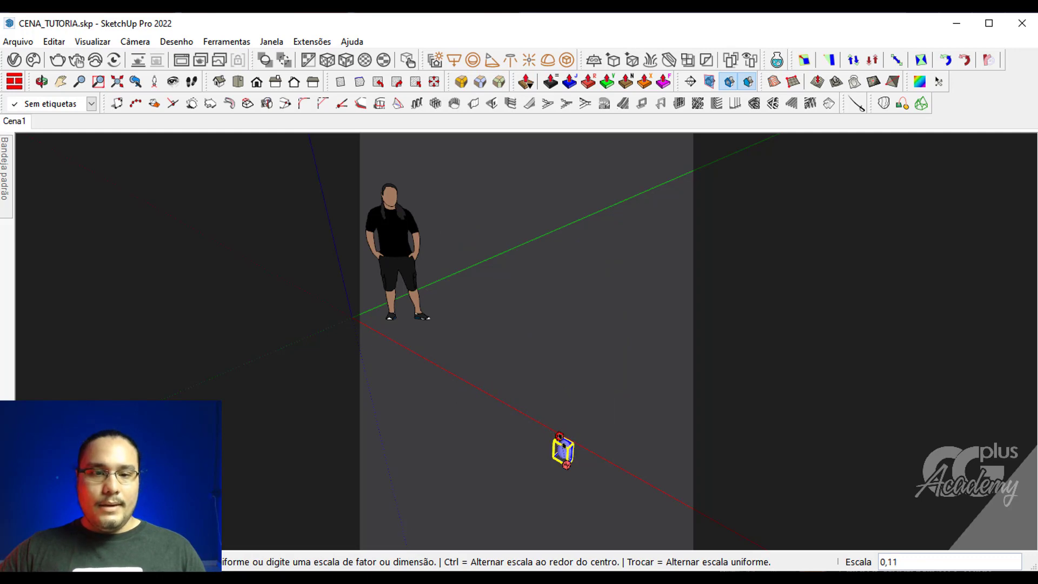
pyautogui.click(560, 435)
pyautogui.scroll(8, 537, 352)
pyautogui.press('space')
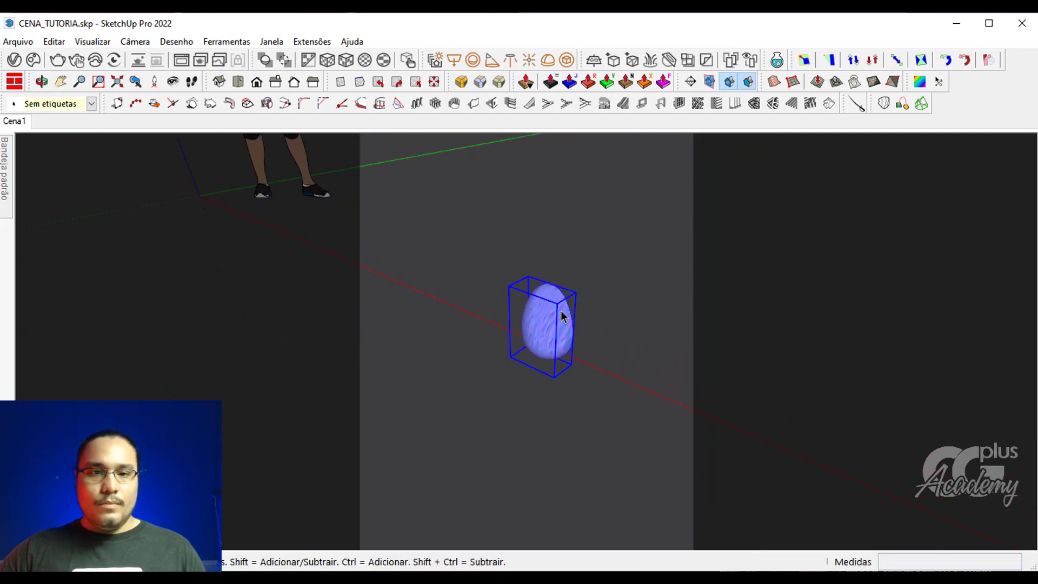
# Switch to the file explorer, open the project's BLOCOS folder and bring the cloth-covered table into the SketchUp scene
pyautogui.moveTo(556, 323); pyautogui.dragTo(600, 312, button='middle')
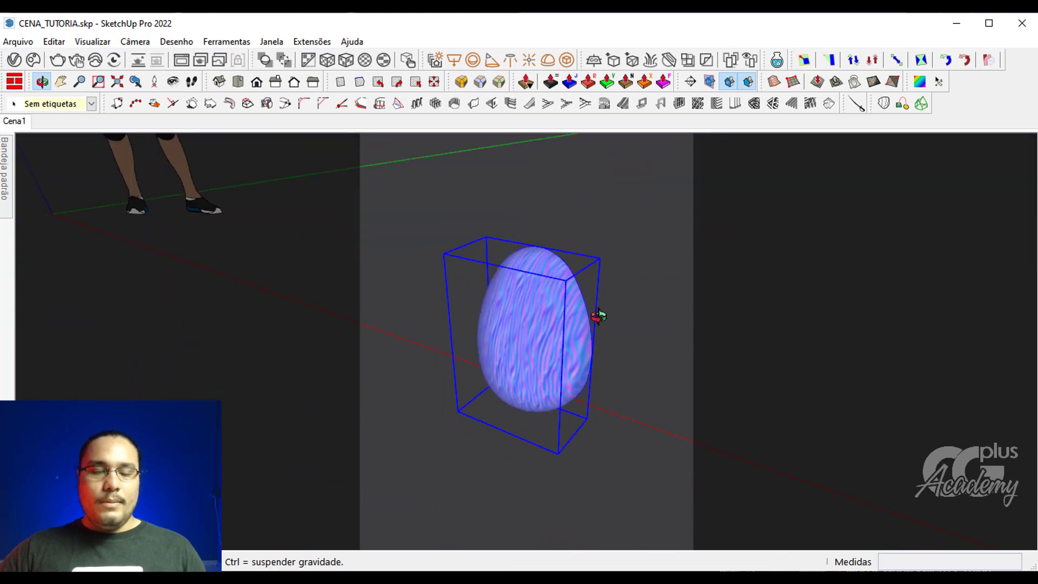
pyautogui.scroll(-3, 622, 444)
pyautogui.moveTo(621, 444); pyautogui.dragTo(605, 347, button='middle')
pyautogui.moveTo(604, 303); pyautogui.dragTo(527, 327, button='middle')
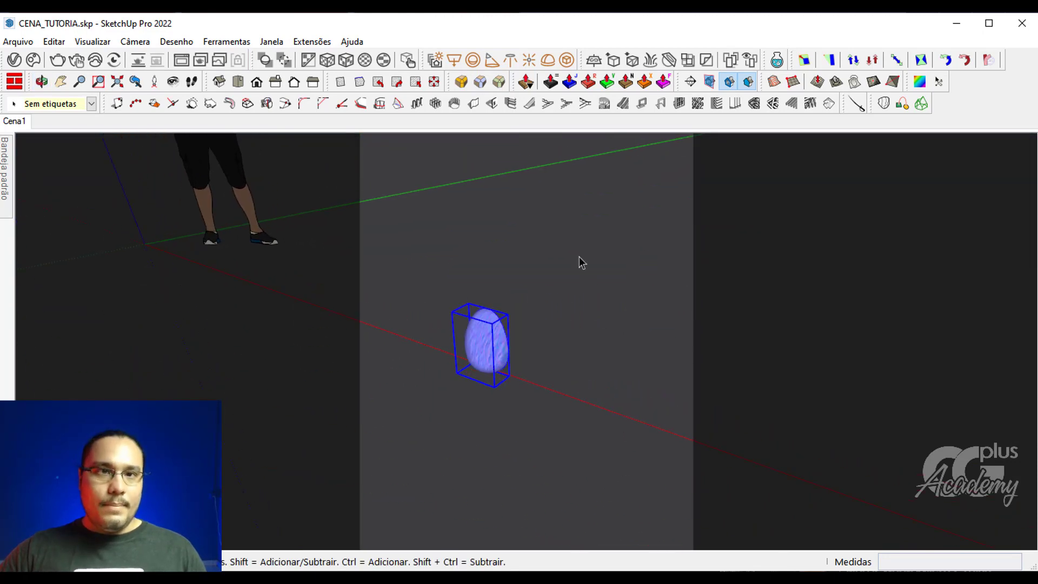
pyautogui.moveTo(579, 258); pyautogui.dragTo(505, 280, button='middle')
pyautogui.moveTo(525, 320); pyautogui.dragTo(500, 308, button='middle')
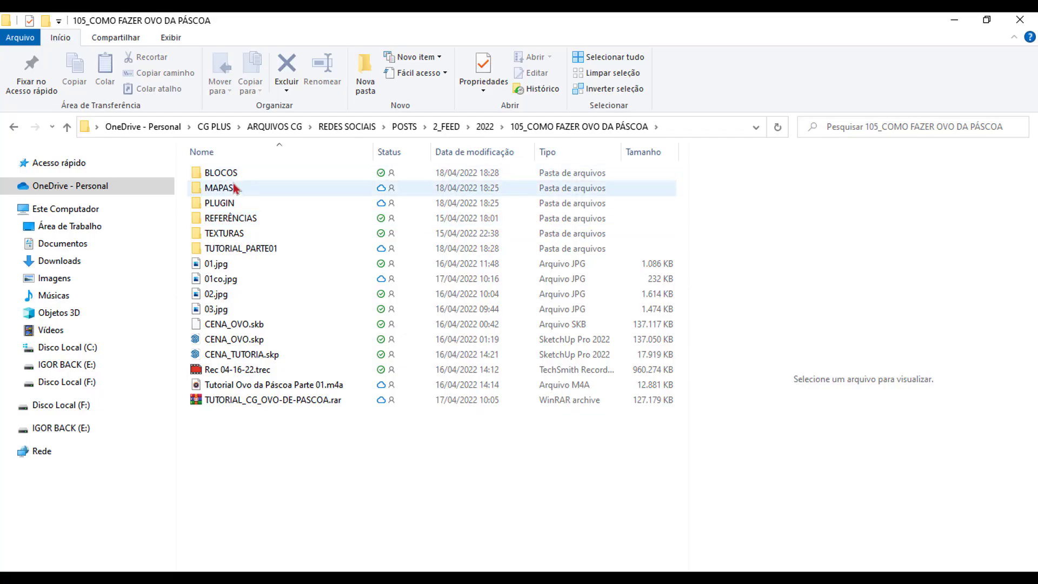
pyautogui.doubleClick(238, 172)
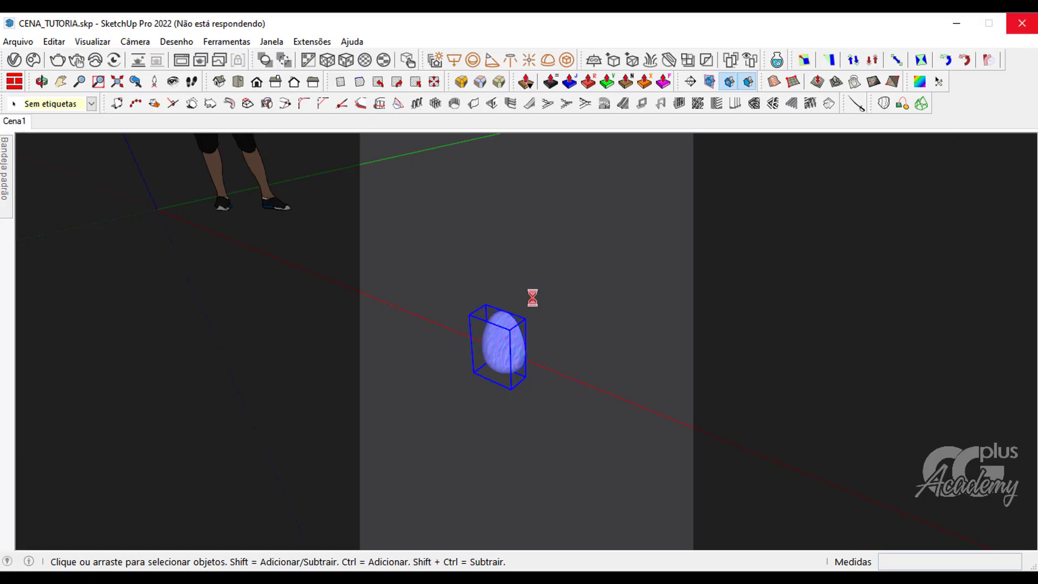
pyautogui.moveTo(533, 297); pyautogui.dragTo(512, 241, button='middle')
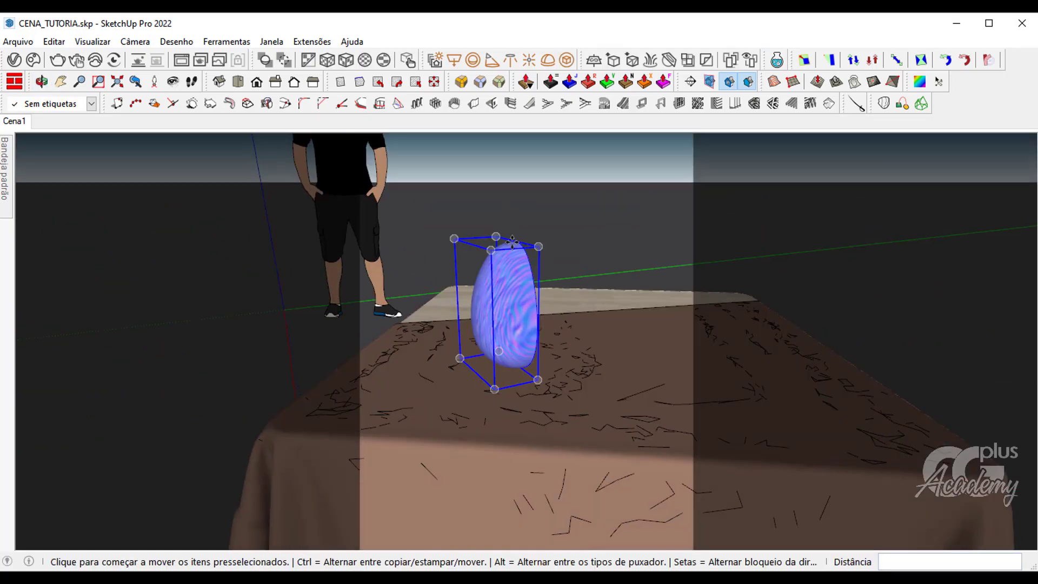
# Move the egg half over the cloth-covered table and lay it down with its open side facing up
pyautogui.click(512, 242)
pyautogui.moveTo(283, 359); pyautogui.dragTo(567, 367, button='middle')
pyautogui.click(459, 319)
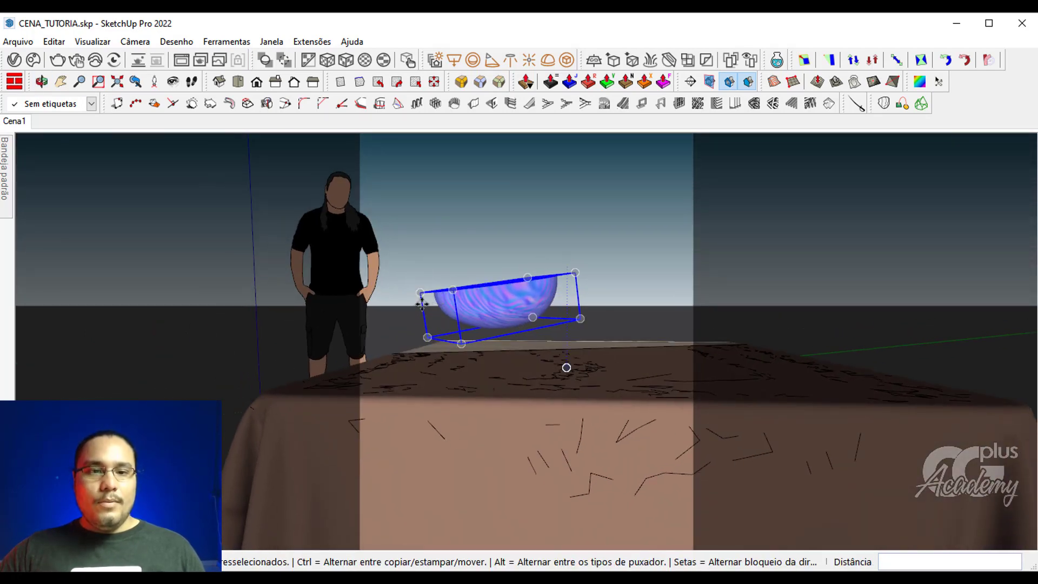
pyautogui.moveTo(422, 304); pyautogui.dragTo(497, 307, button='middle')
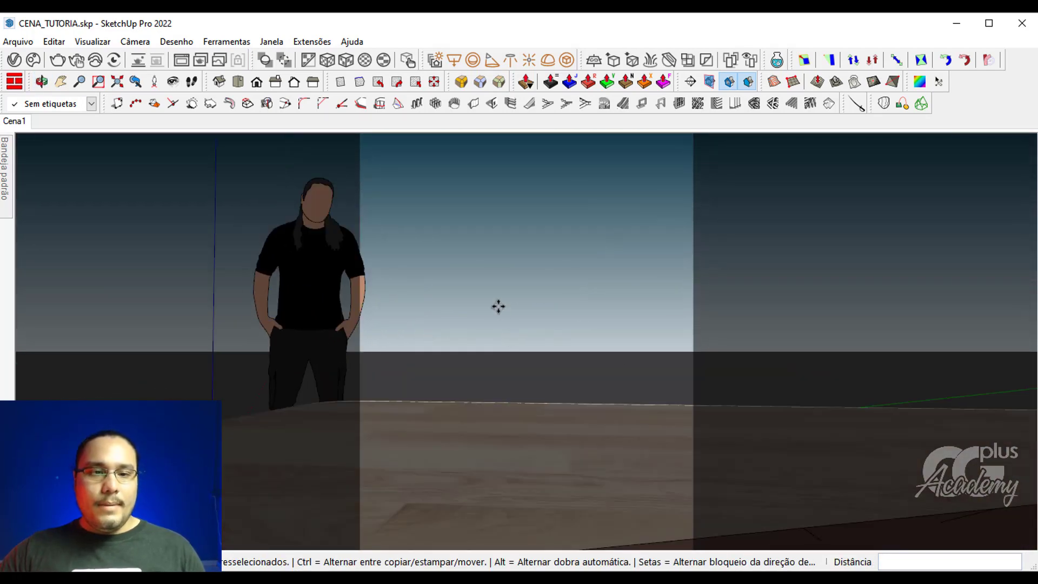
pyautogui.scroll(-6, 498, 307)
pyautogui.scroll(3, 489, 289)
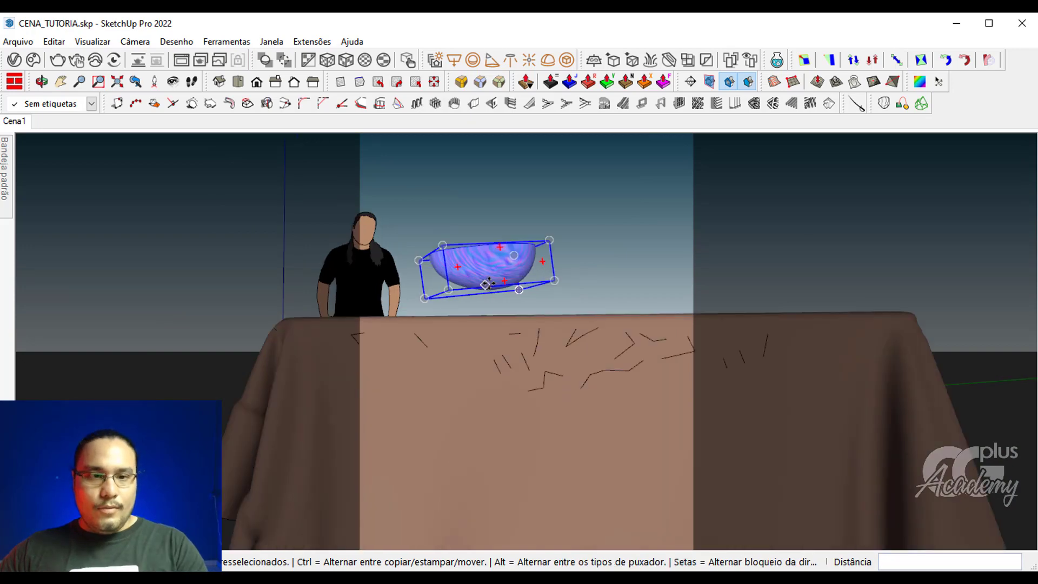
# Lower the egg half until it rests on the tablecloth
pyautogui.moveTo(487, 284); pyautogui.dragTo(536, 315, button='middle')
pyautogui.click(491, 296)
pyautogui.click(501, 320)
pyautogui.scroll(4, 522, 385)
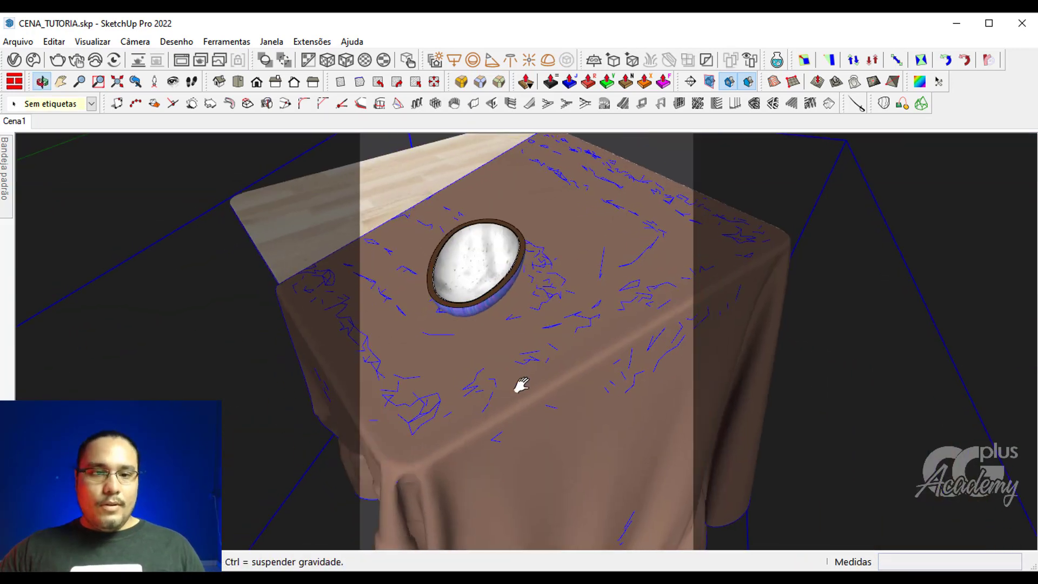
# Open the table group down to the tablecloth's geometry, soften the cloth's edges and clear the selection
pyautogui.scroll(-4, 521, 385)
pyautogui.press('space')
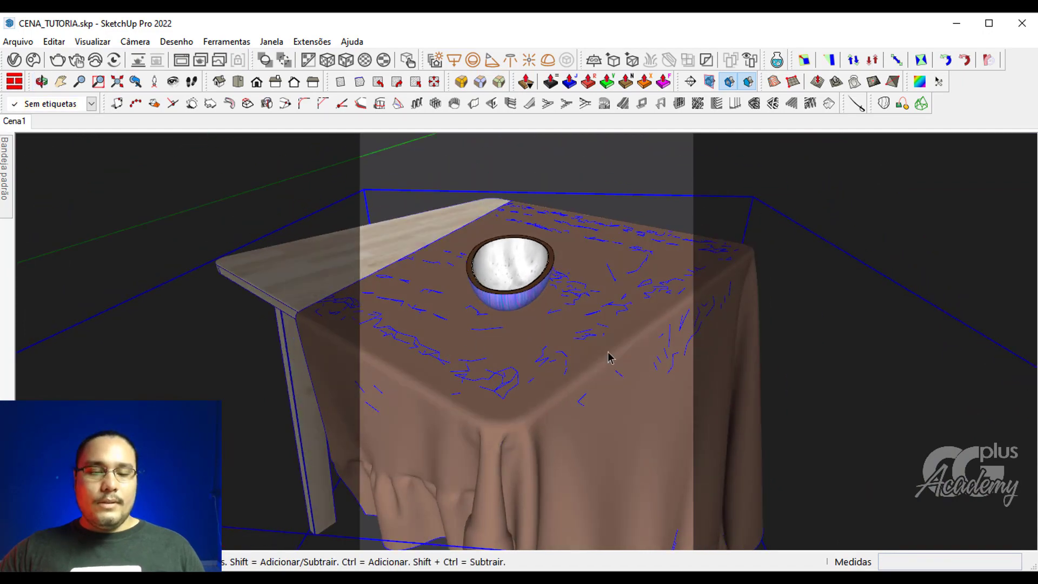
pyautogui.doubleClick(582, 360)
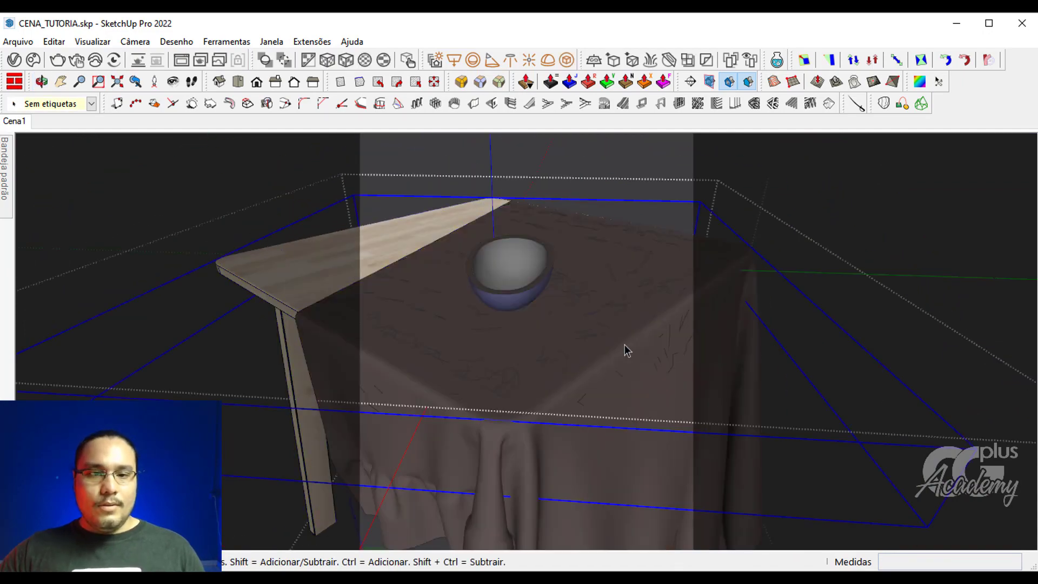
pyautogui.click(625, 350)
pyautogui.moveTo(625, 350); pyautogui.dragTo(497, 322, button='middle')
pyautogui.rightClick(497, 328)
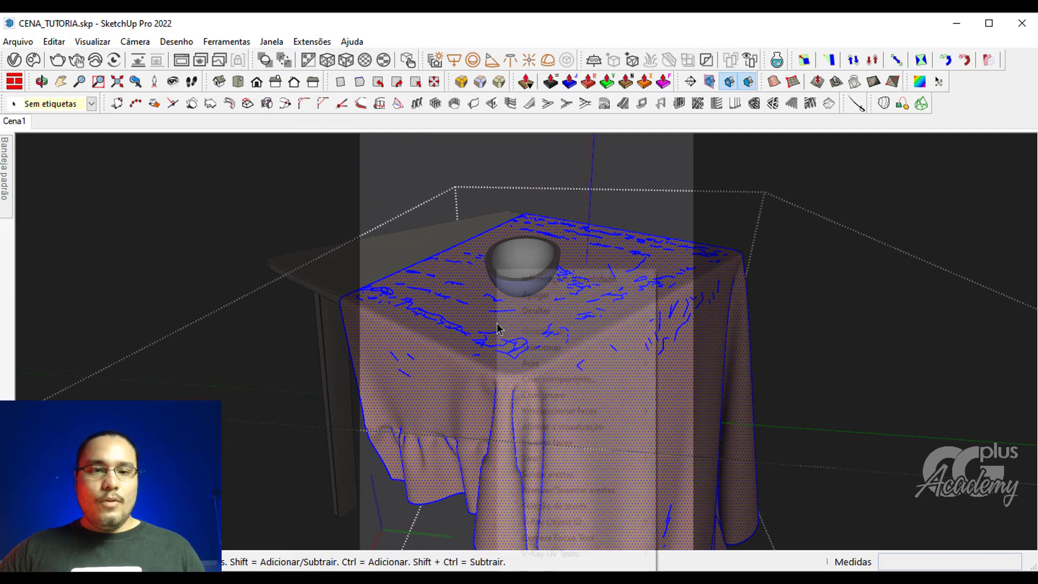
pyautogui.click(549, 489)
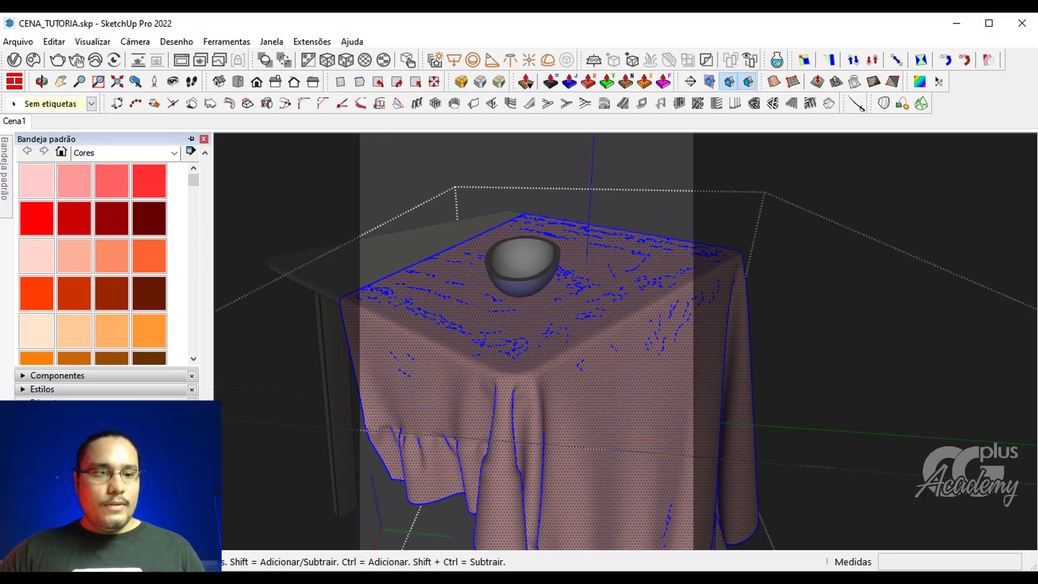
pyautogui.hotkey('ctrl', 't')
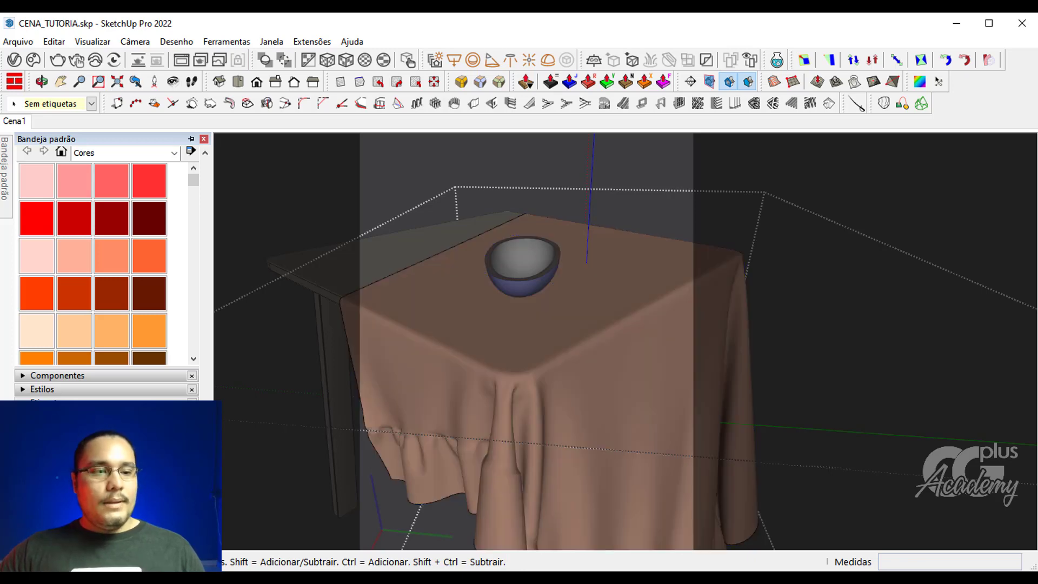
# Select the tablecloth's geometry and create a new V-Ray Generic material named CG_TECIDO
pyautogui.click(520, 296)
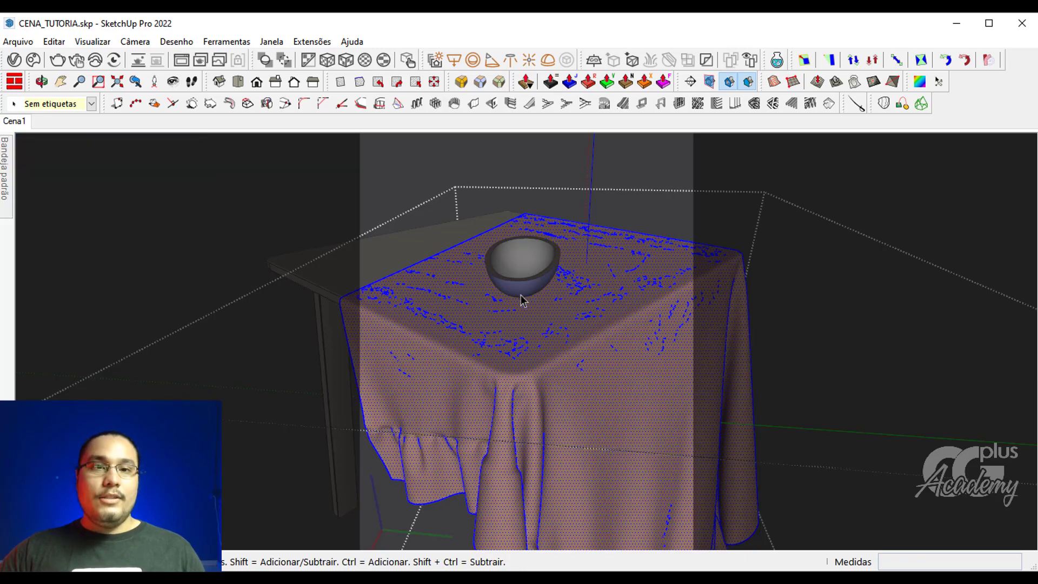
pyautogui.moveTo(484, 391); pyautogui.dragTo(514, 385, button='middle')
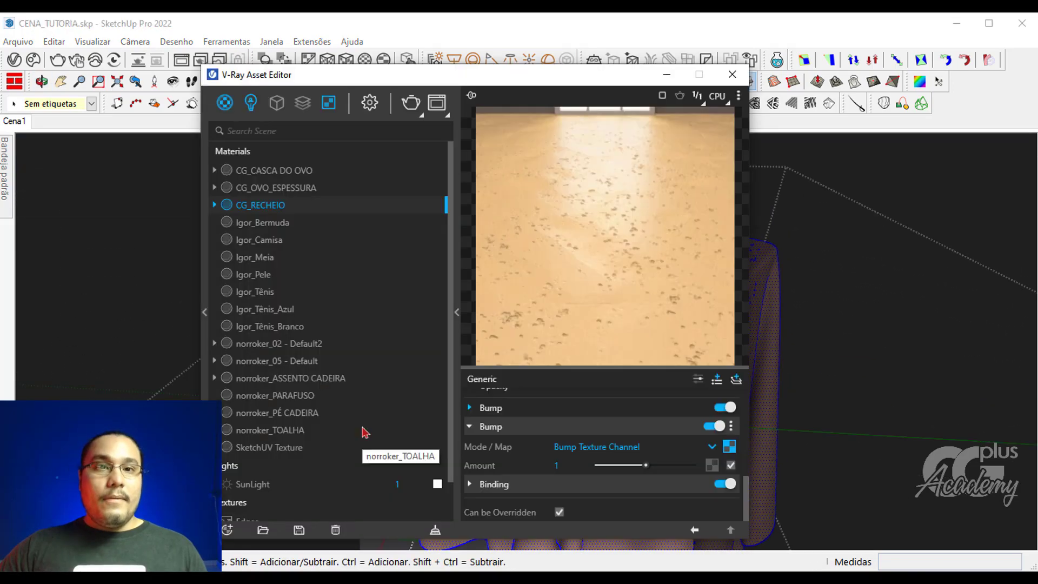
pyautogui.click(227, 530)
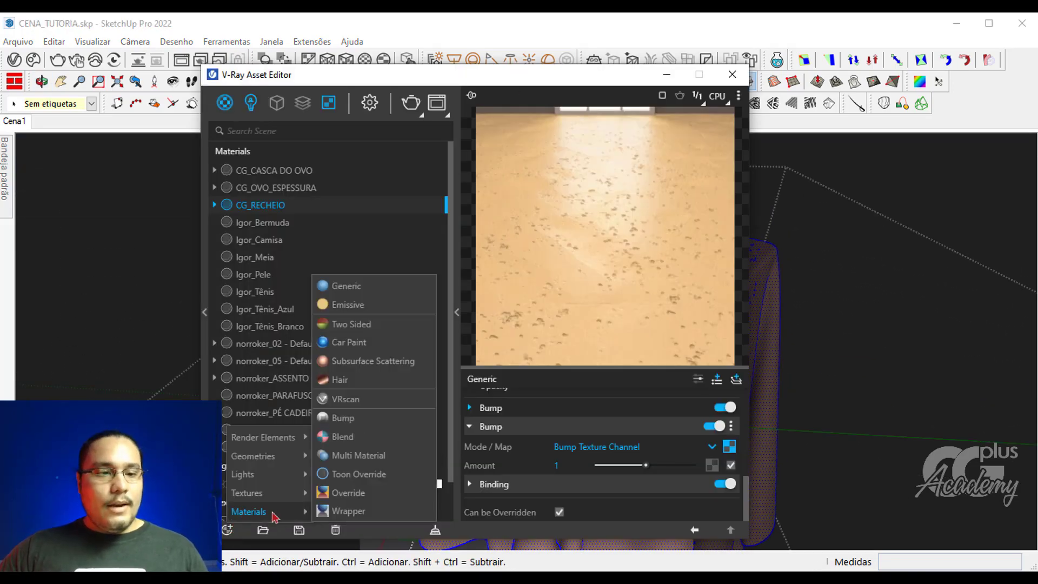
pyautogui.moveTo(248, 511)
pyautogui.click(346, 285)
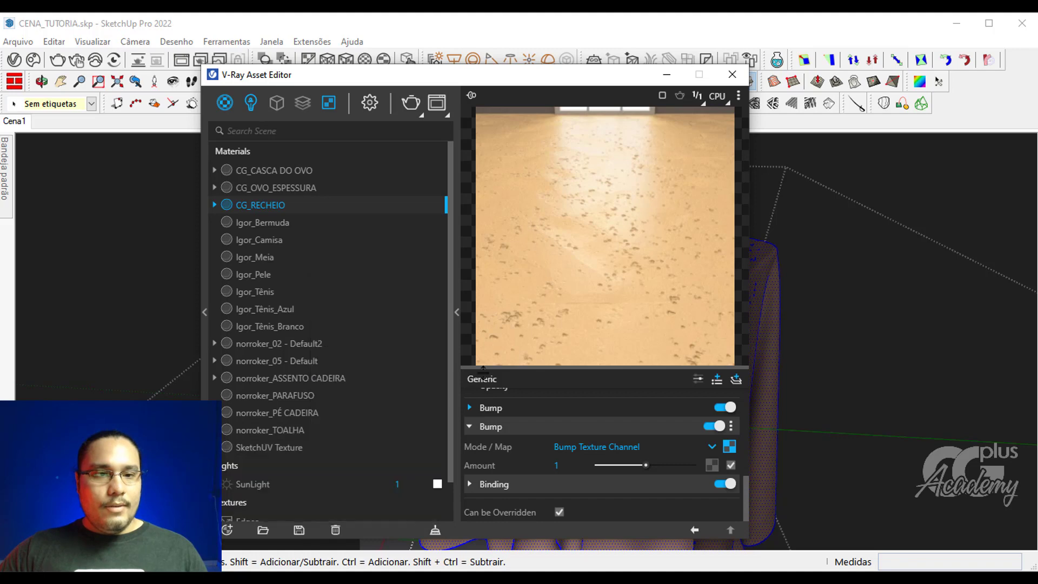
pyautogui.write('CG_TEC')
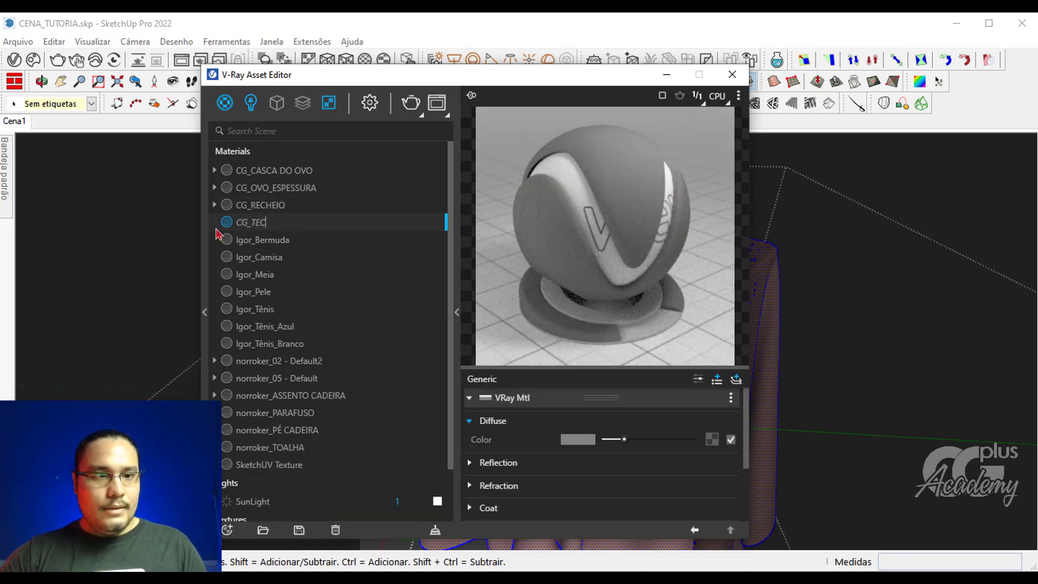
pyautogui.write('IDO')
pyautogui.press('Return')
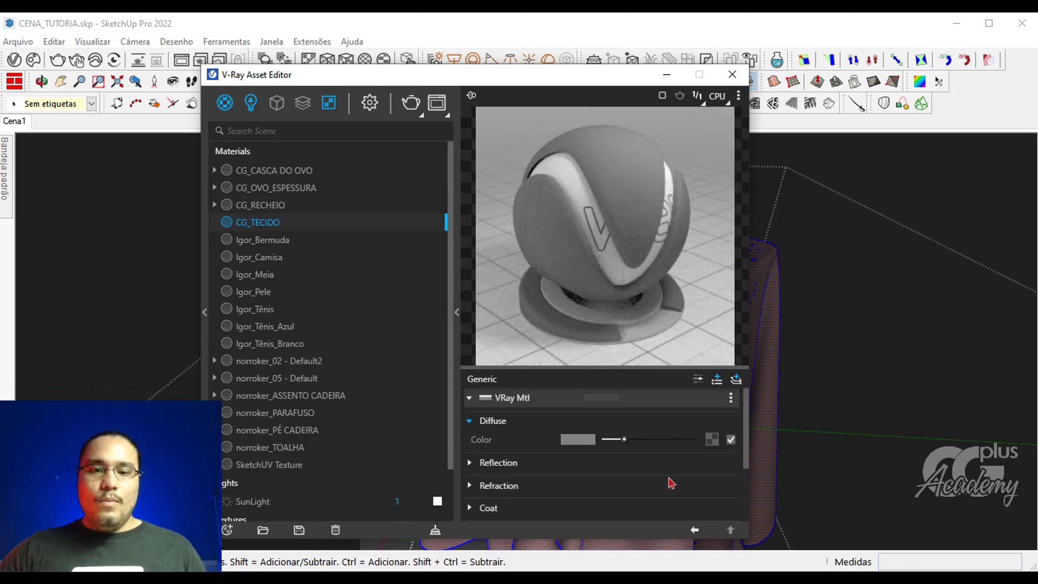
# Assign the bitmap 41_Gingham red fabrics texture-seamless_hr.jpg to CG_TECIDO's diffuse color and return to the material's settings
pyautogui.click(712, 439)
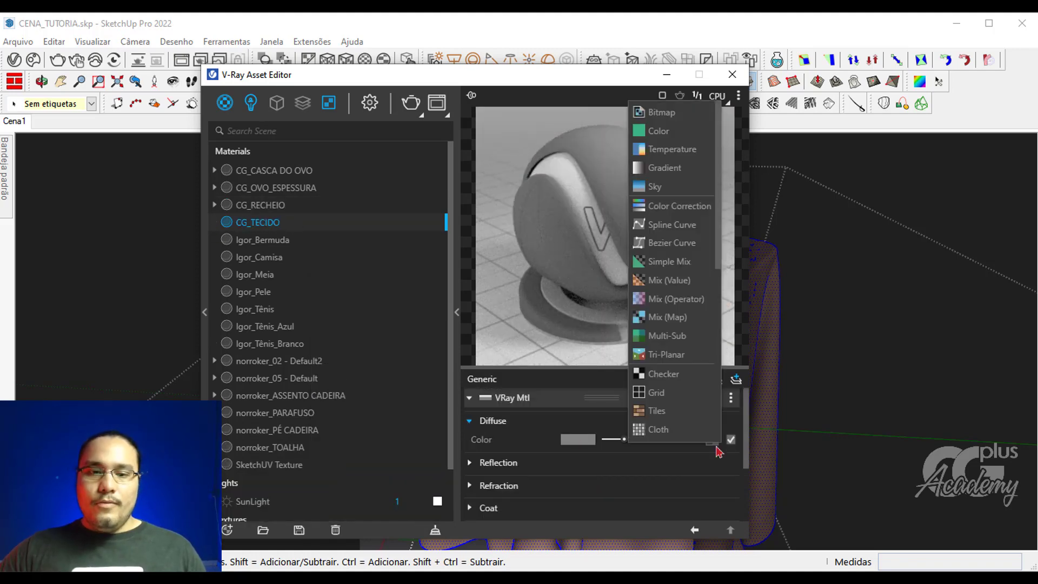
pyautogui.click(673, 116)
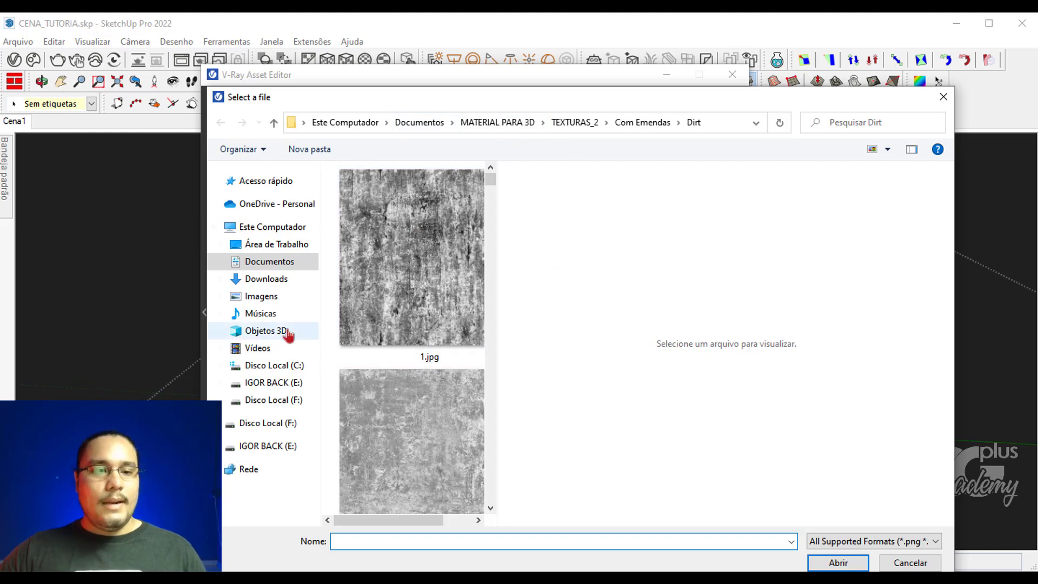
pyautogui.click(448, 226)
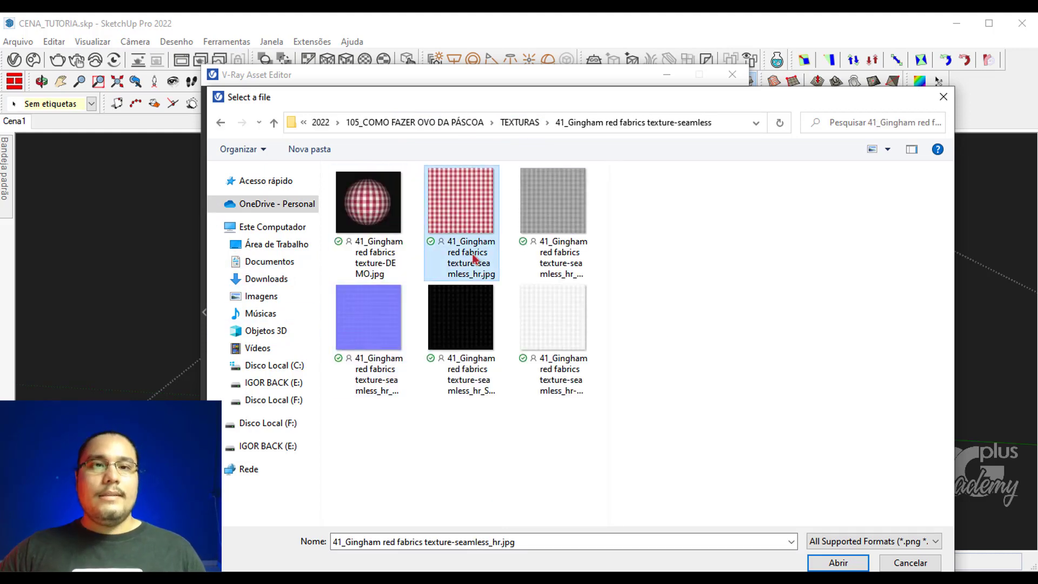
pyautogui.click(838, 563)
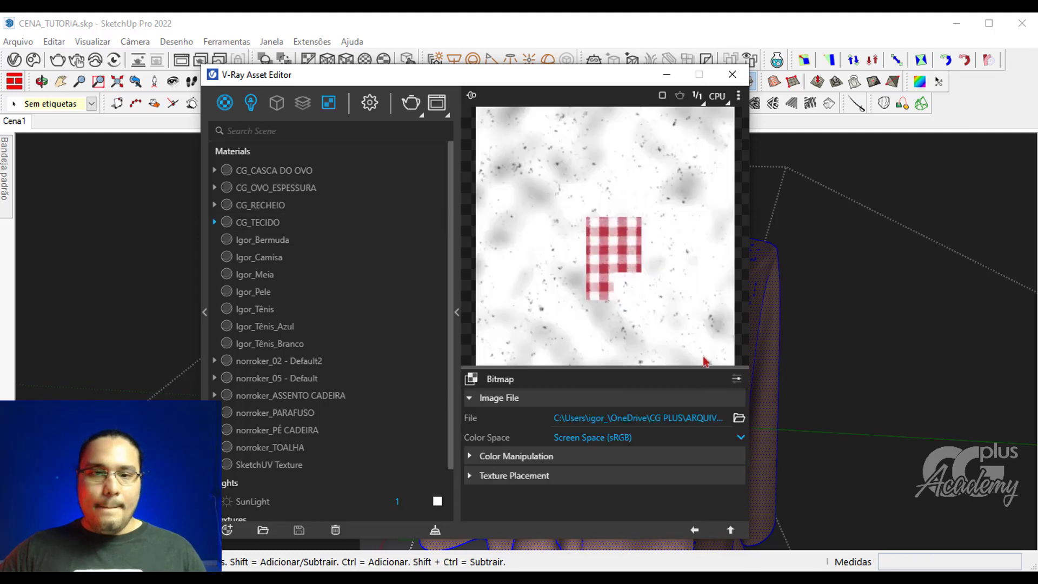
pyautogui.click(694, 530)
# Give CG_TECIDO a light grey reflection color and set its reflection glossiness to 0.55
pyautogui.click(556, 465)
pyautogui.scroll(-2, 616, 422)
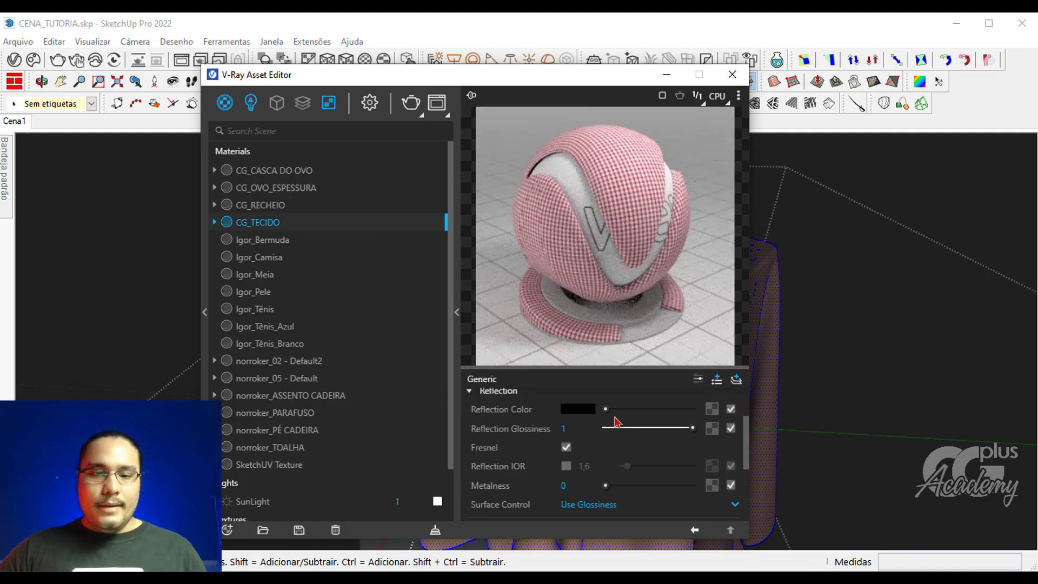
pyautogui.moveTo(606, 409); pyautogui.dragTo(651, 409)
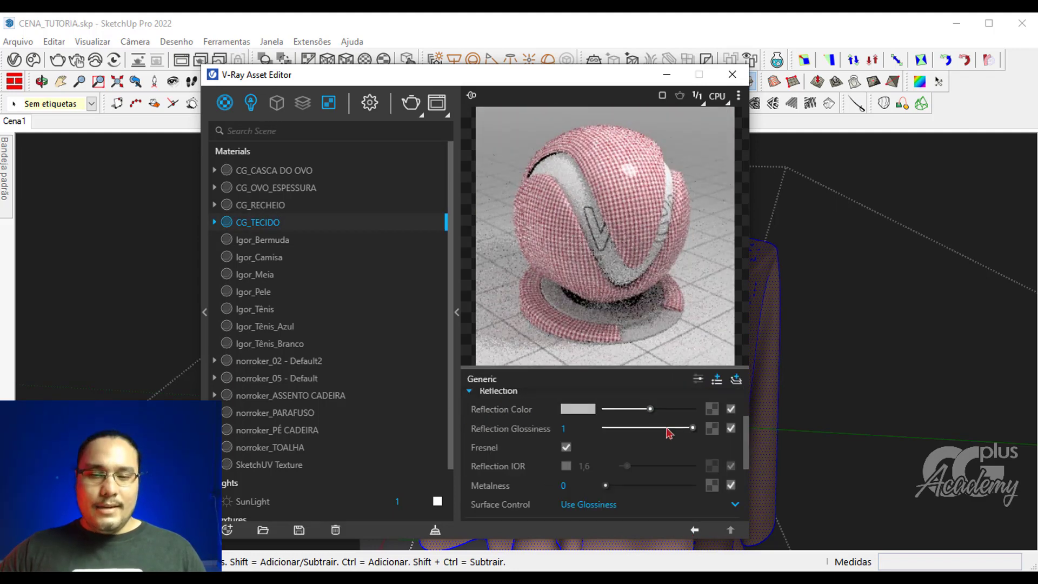
pyautogui.click(657, 429)
pyautogui.moveTo(657, 433); pyautogui.dragTo(654, 431)
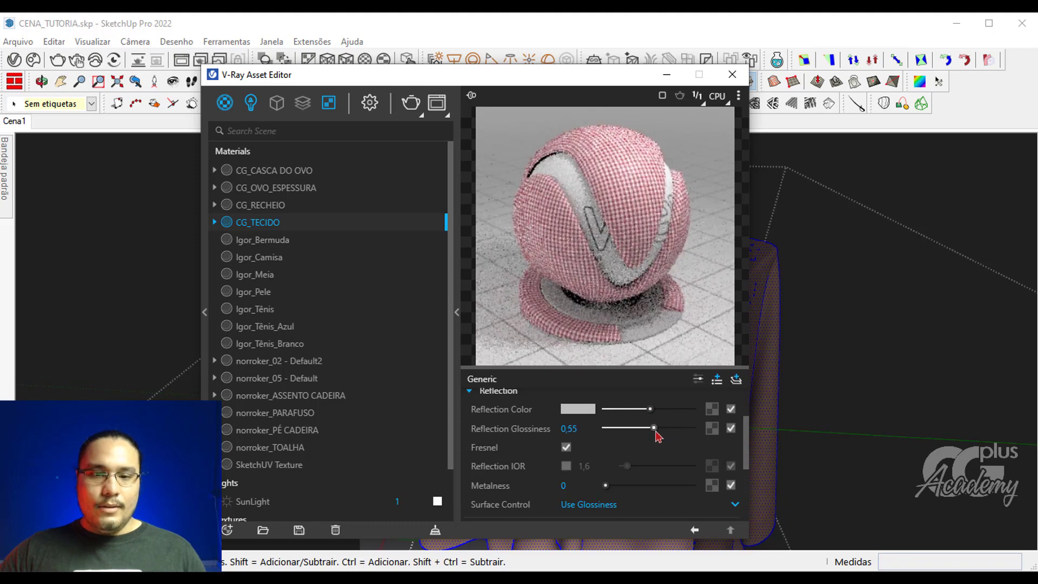
pyautogui.scroll(3, 664, 480)
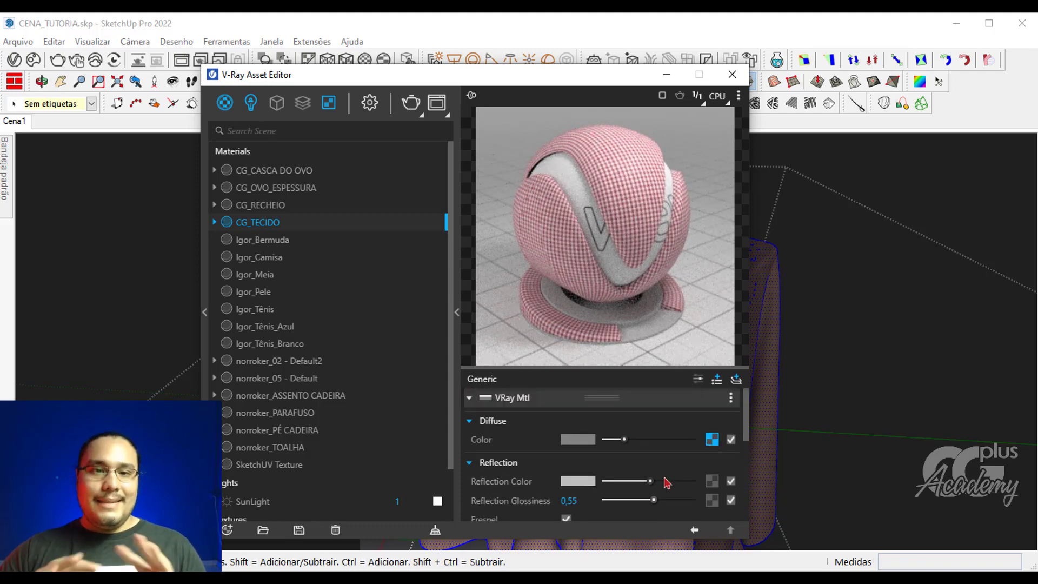
pyautogui.rightClick(707, 443)
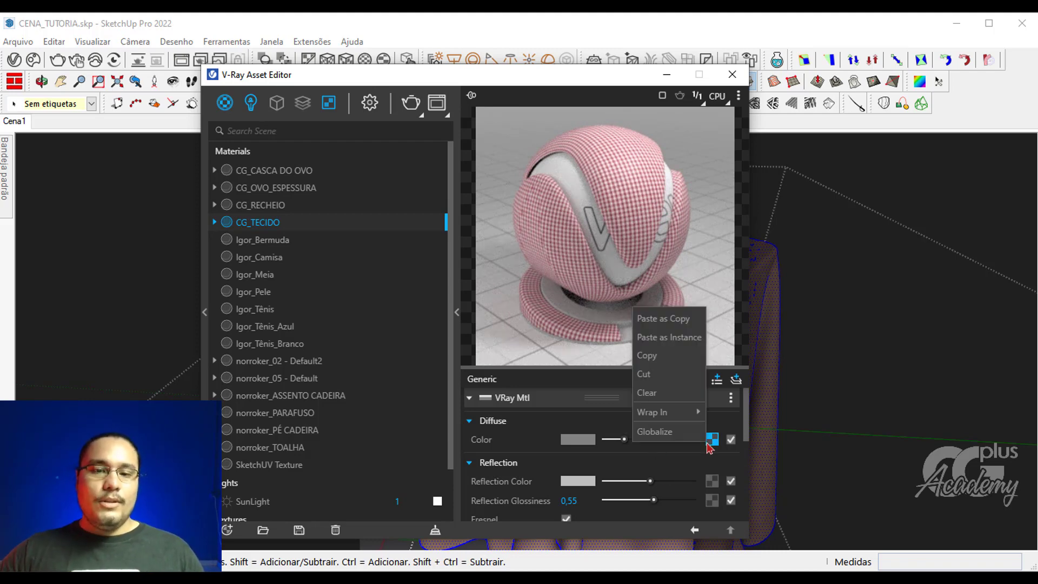
pyautogui.moveTo(694, 420)
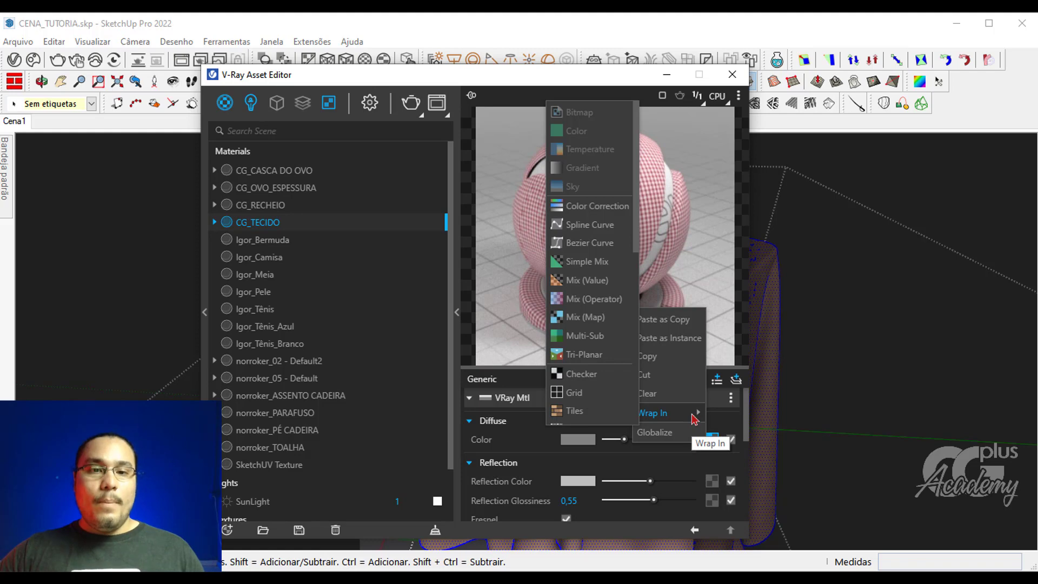
pyautogui.click(516, 362)
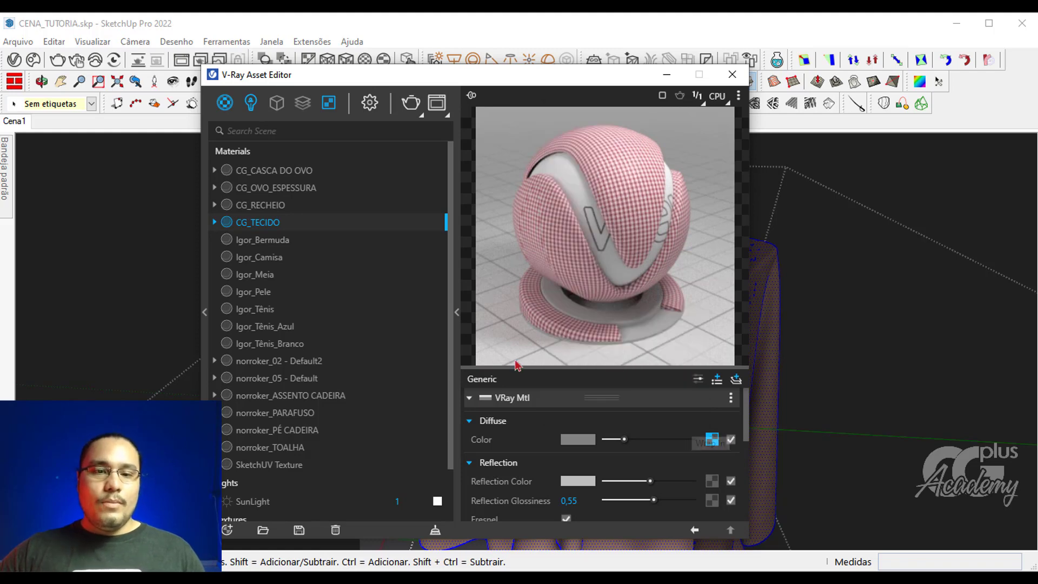
# Wrap the gingham bitmap in CG_TECIDO's diffuse color slot in a Falloff texture
pyautogui.rightClick(711, 441)
pyautogui.moveTo(653, 409)
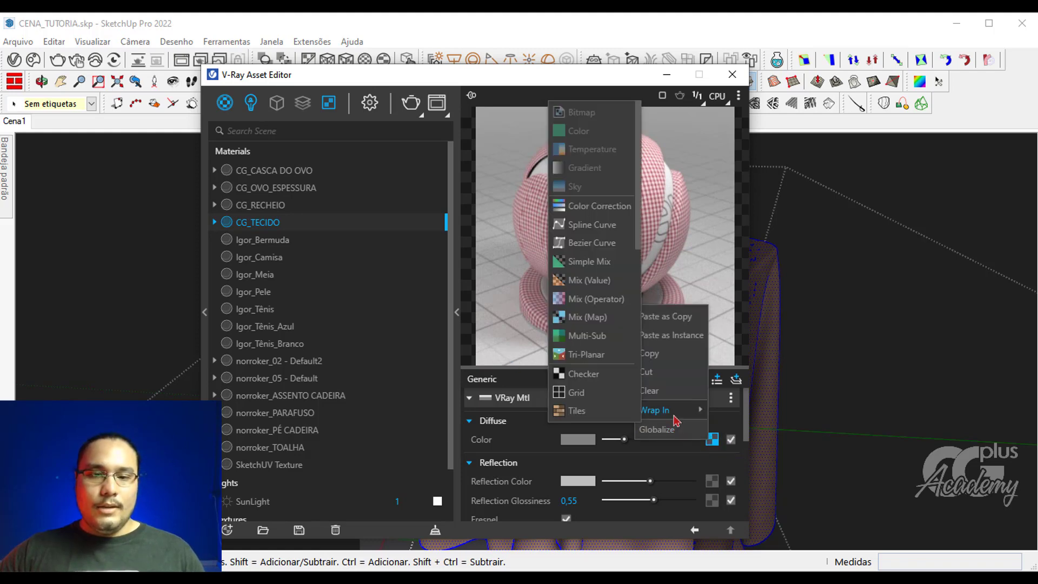
pyautogui.scroll(-3, 594, 392)
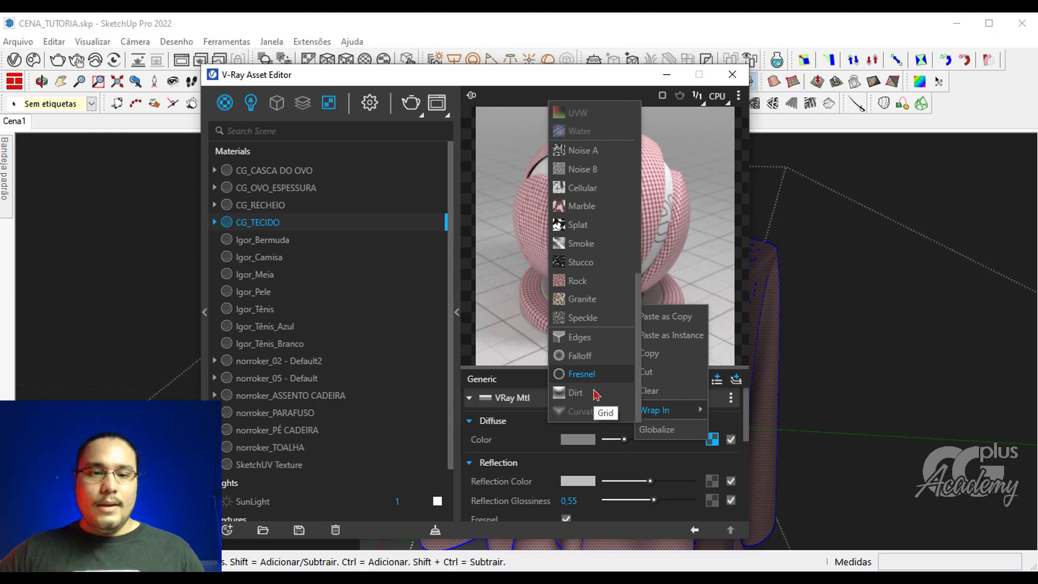
pyautogui.click(593, 359)
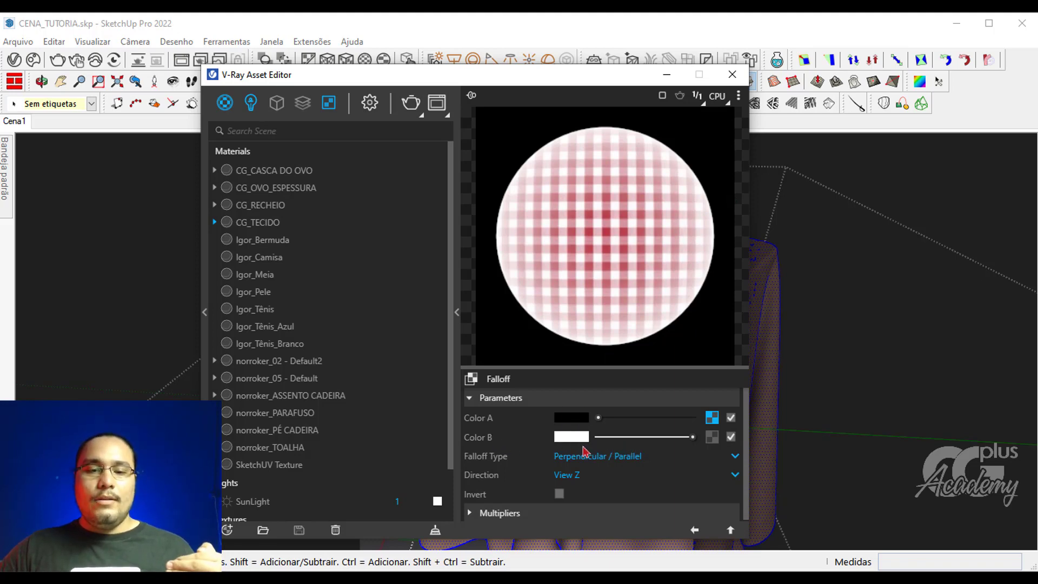
# Wrap the Falloff's Color A texture in a Color Correction with brightness -0.073 and return to the Falloff
pyautogui.rightClick(713, 421)
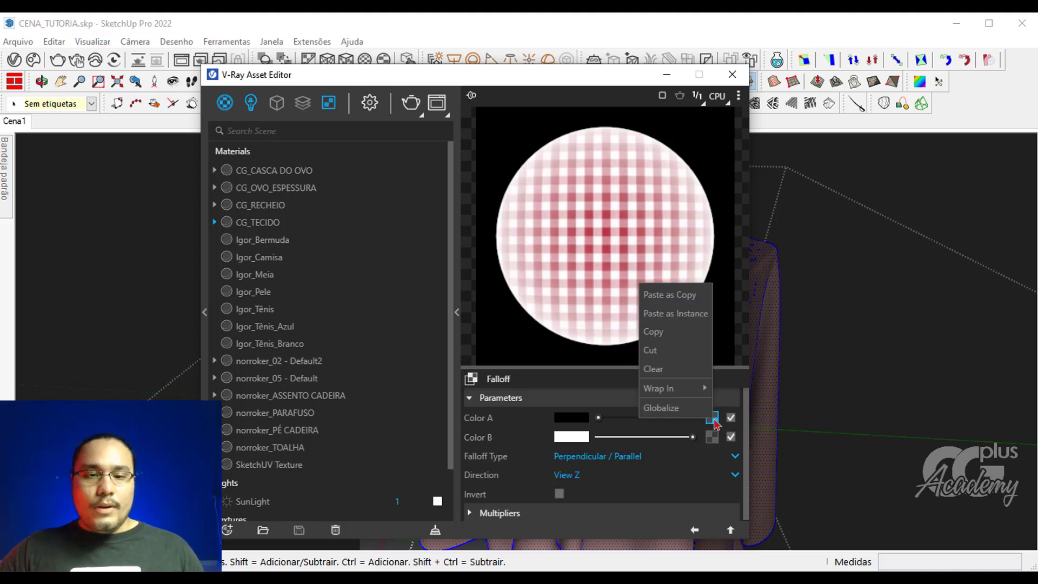
pyautogui.moveTo(676, 389)
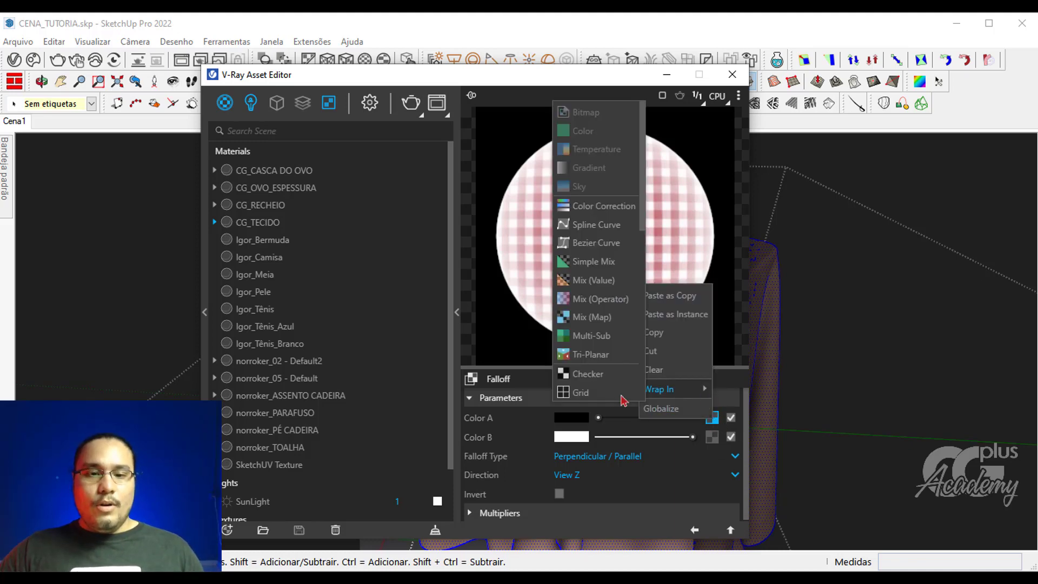
pyautogui.click(604, 208)
pyautogui.scroll(-5, 572, 452)
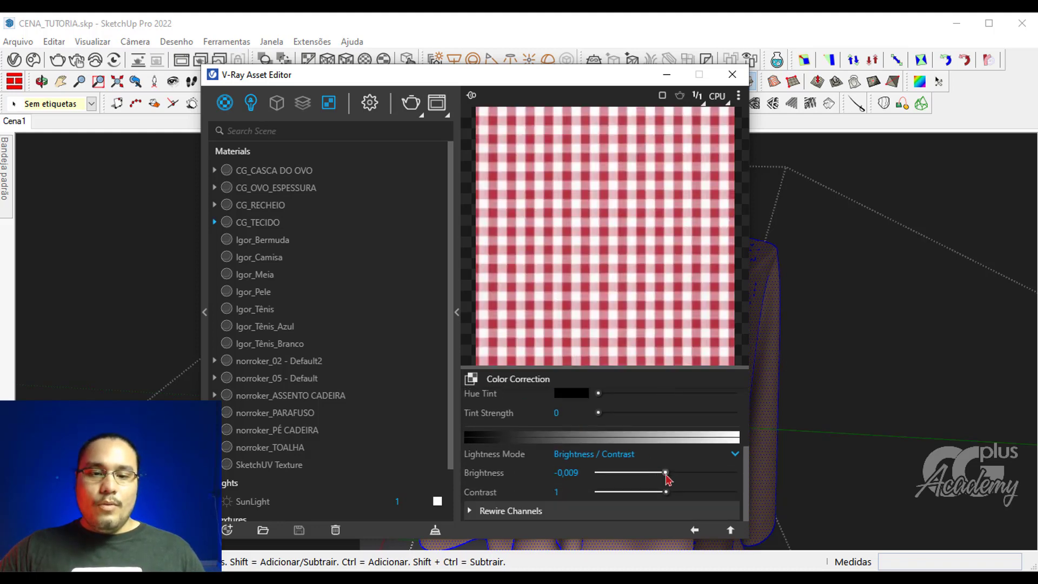
pyautogui.moveTo(668, 478); pyautogui.dragTo(664, 479)
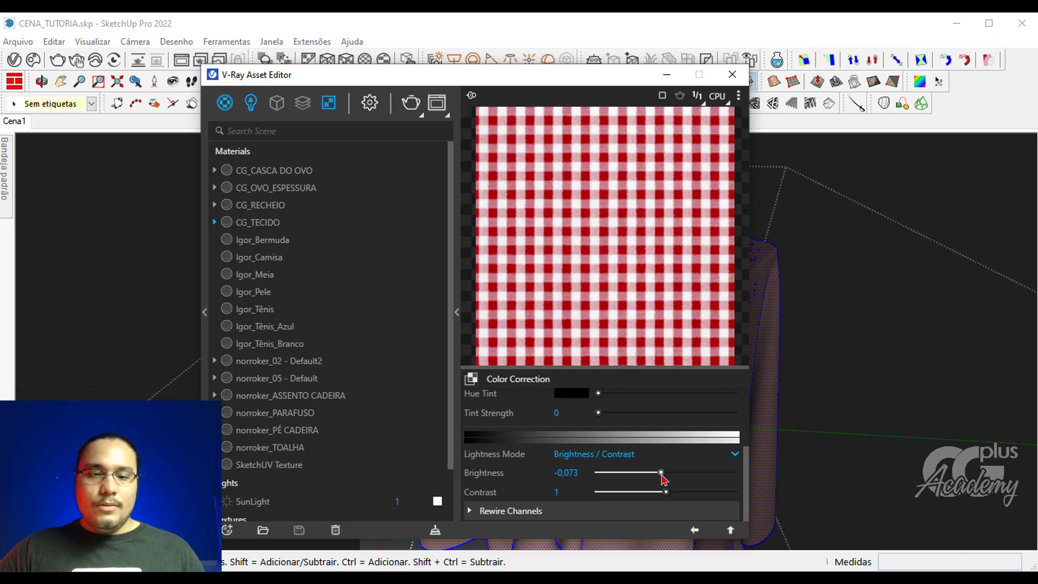
pyautogui.click(695, 528)
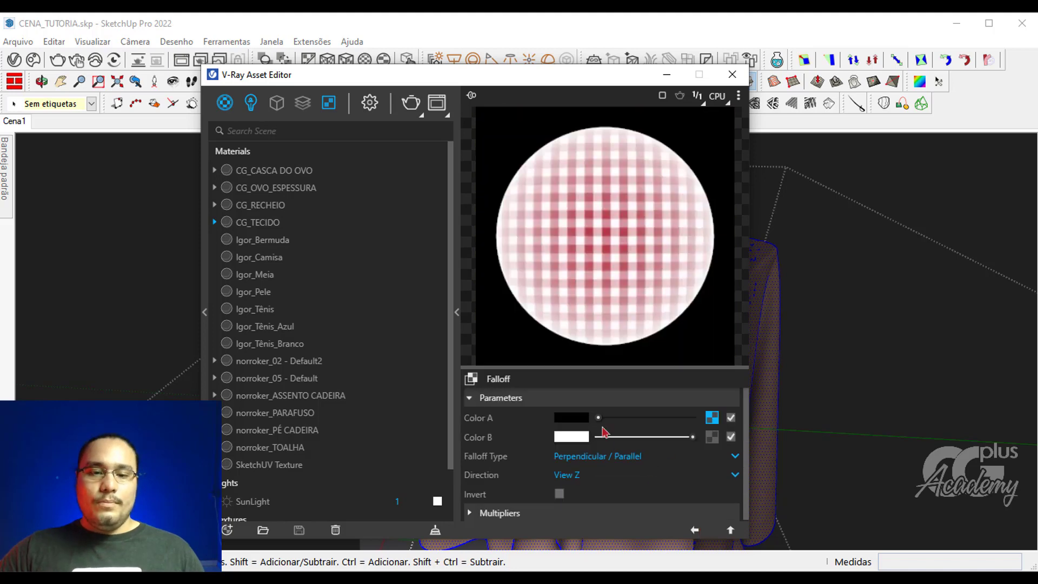
# Paste a copy of the color-corrected gingham texture into the Falloff's Color B and set its brightness to 0.151
pyautogui.rightClick(712, 436)
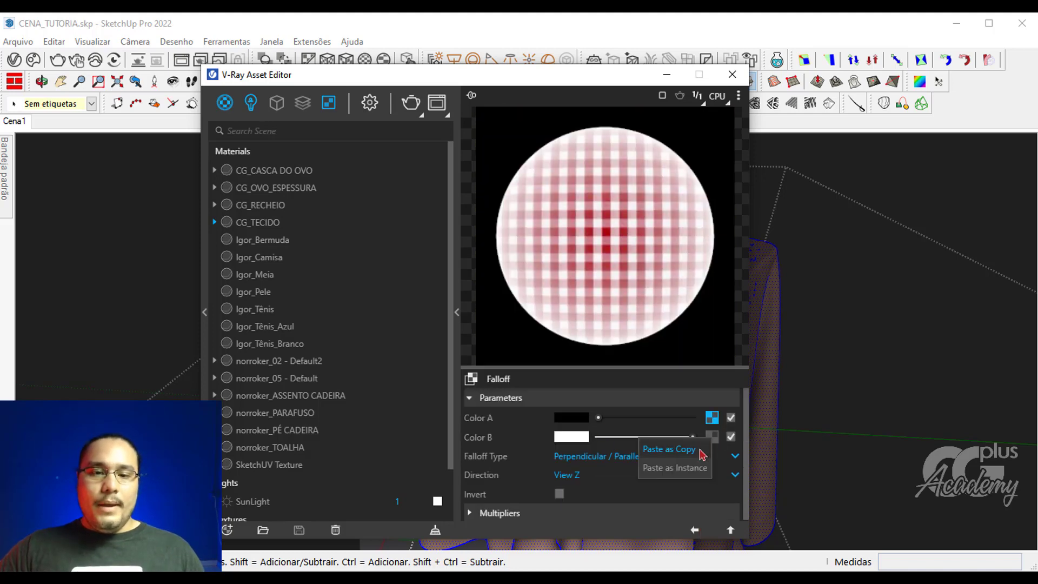
pyautogui.click(673, 449)
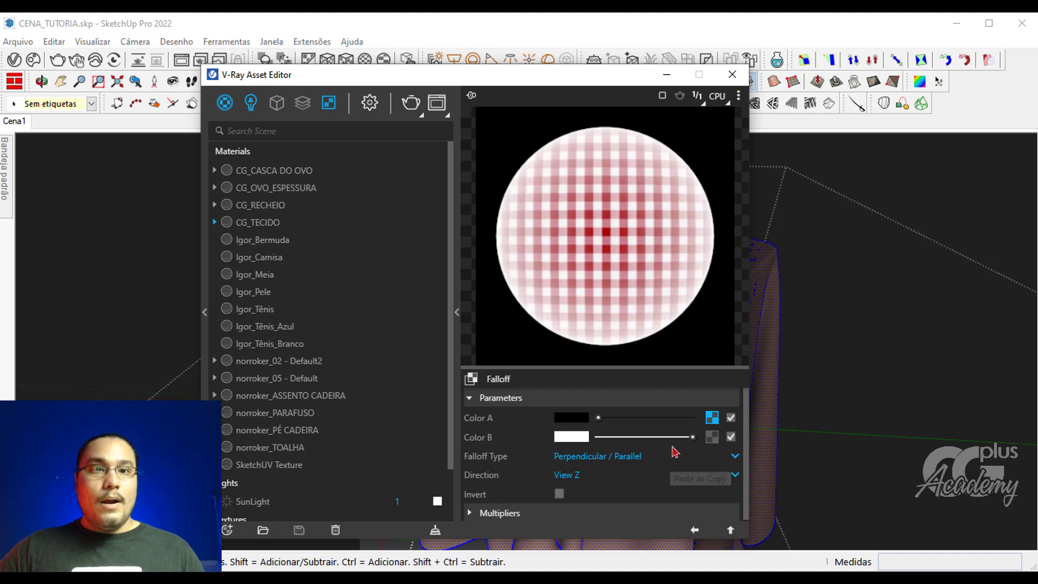
pyautogui.click(712, 438)
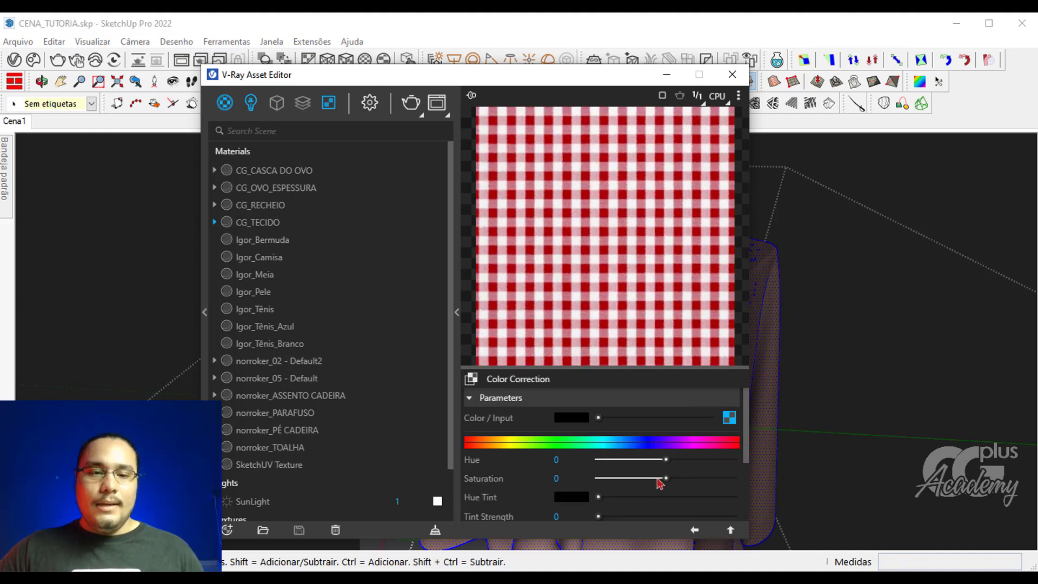
pyautogui.scroll(-3, 653, 489)
pyautogui.moveTo(666, 475); pyautogui.dragTo(678, 474)
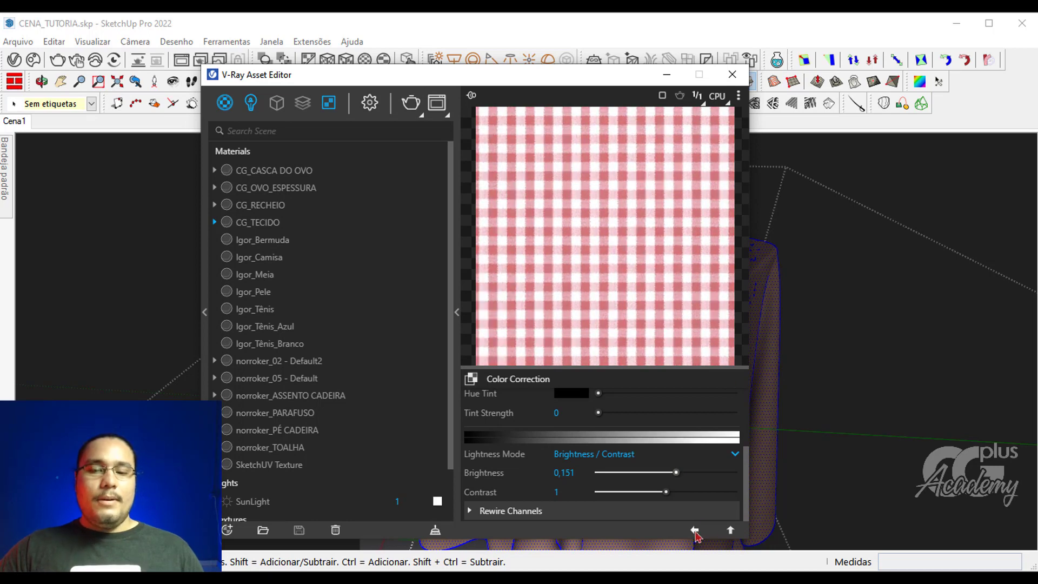
pyautogui.click(694, 530)
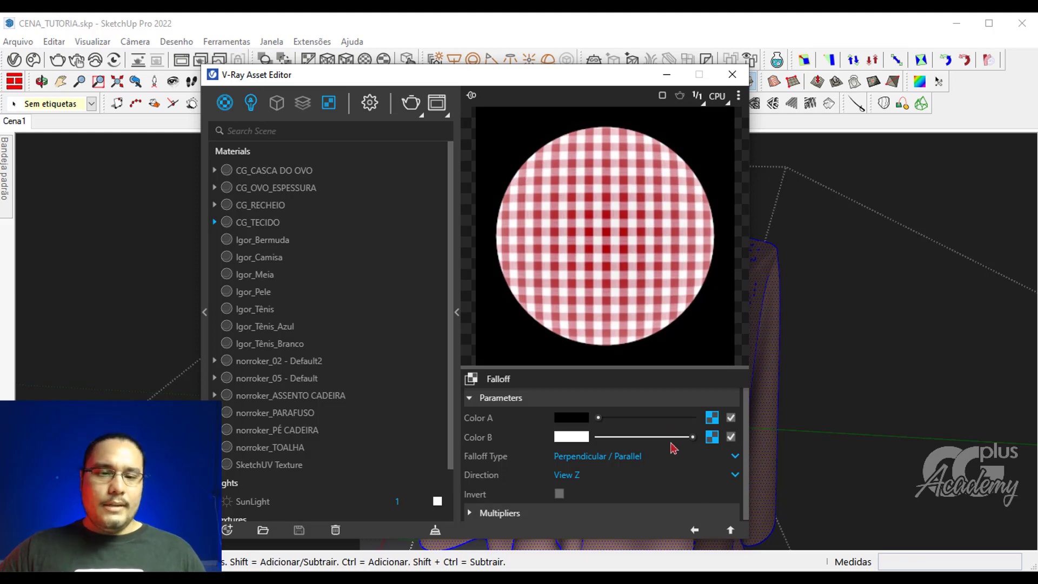
# Return to CG_TECIDO's settings and switch the material preview to the draped fabric model
pyautogui.click(695, 531)
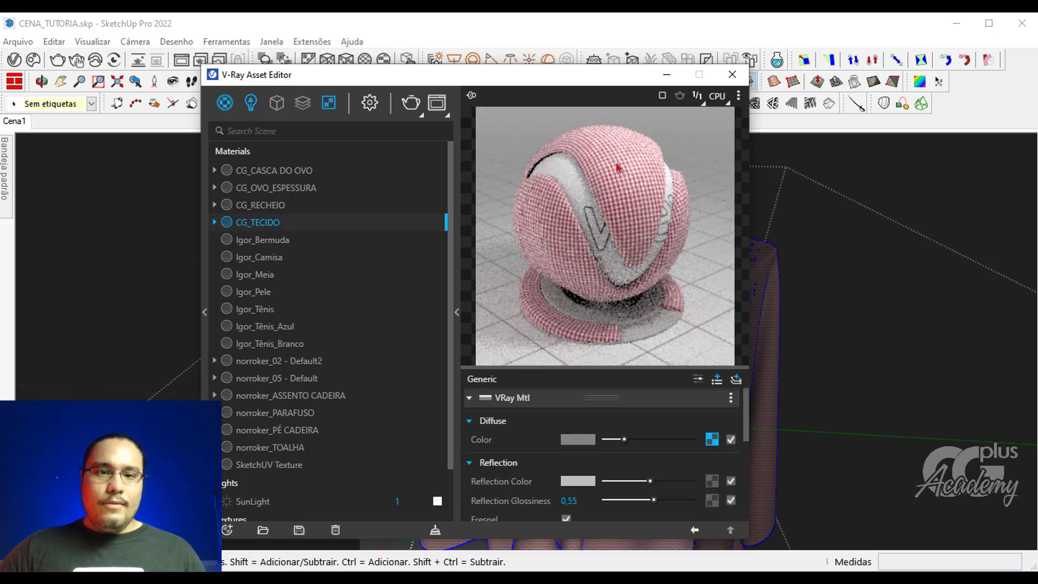
pyautogui.click(737, 98)
pyautogui.click(676, 147)
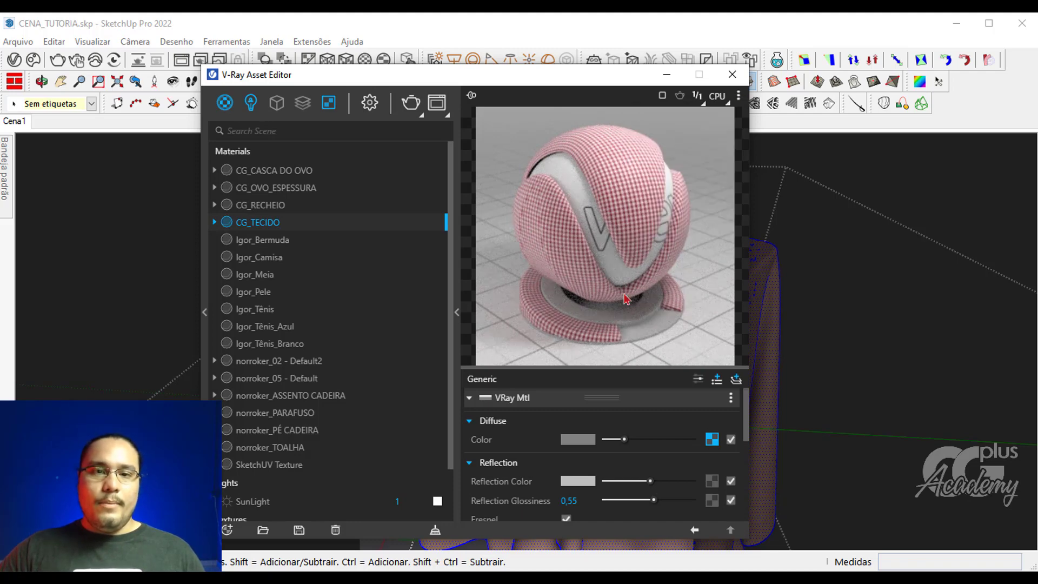
# Load 41_Gingham red fabrics texture-seamless_hr_NORM.jpg as CG_TECIDO's bump bitmap and set the bump mode to Normal Map
pyautogui.scroll(-10, 600, 459)
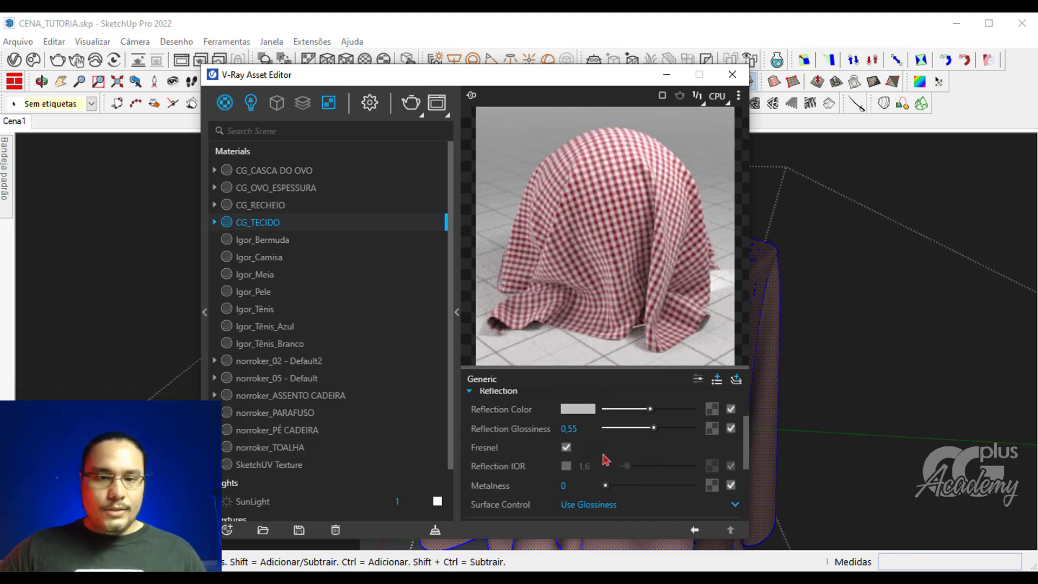
pyautogui.click(729, 487)
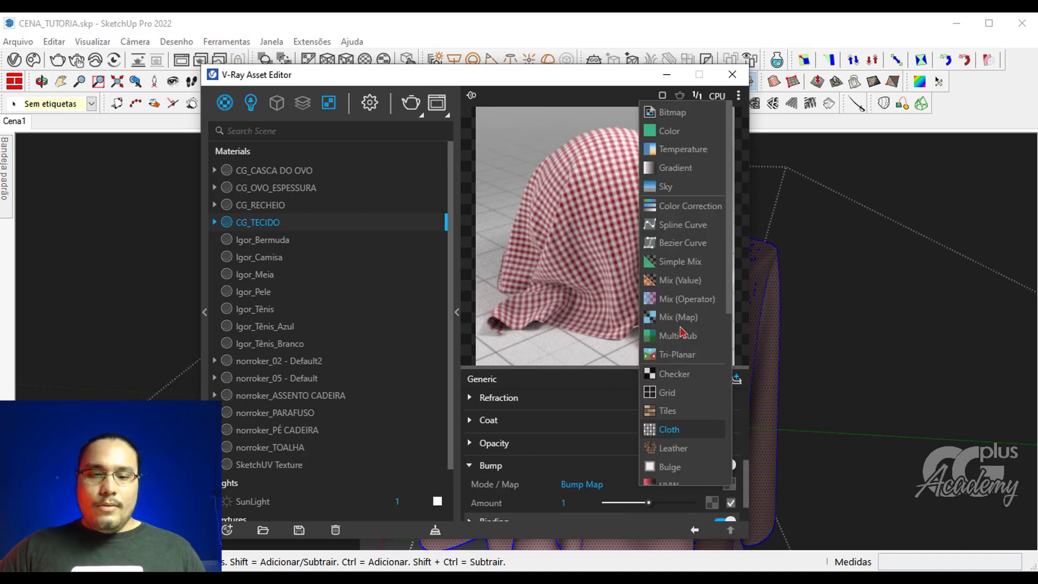
pyautogui.click(702, 114)
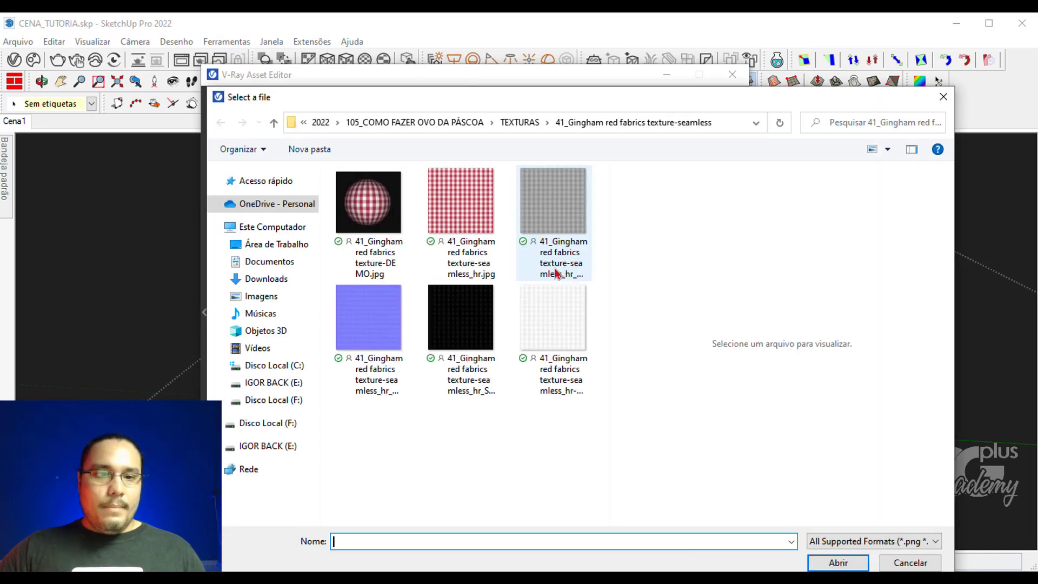
pyautogui.click(369, 385)
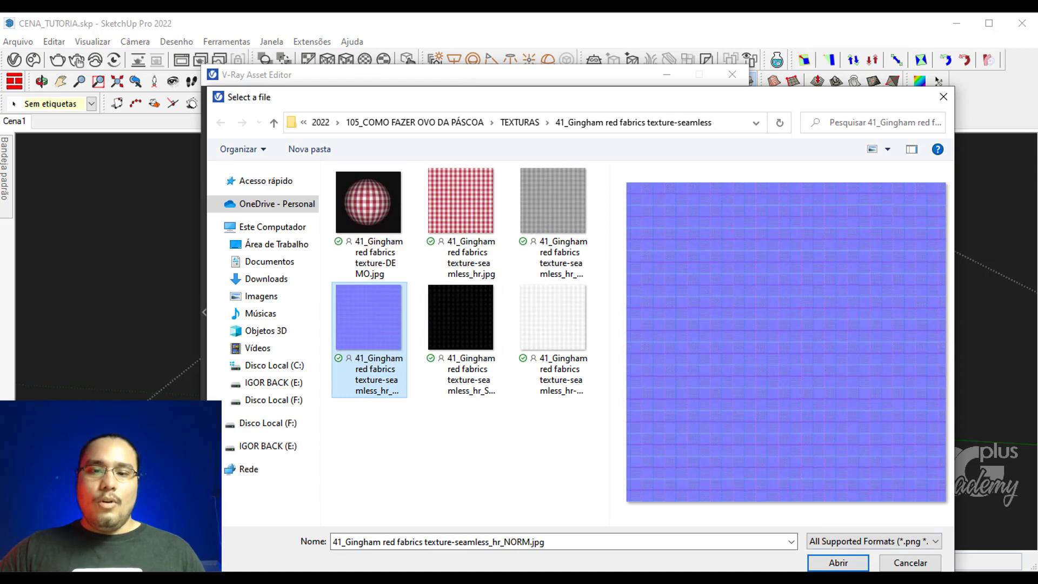
pyautogui.click(838, 562)
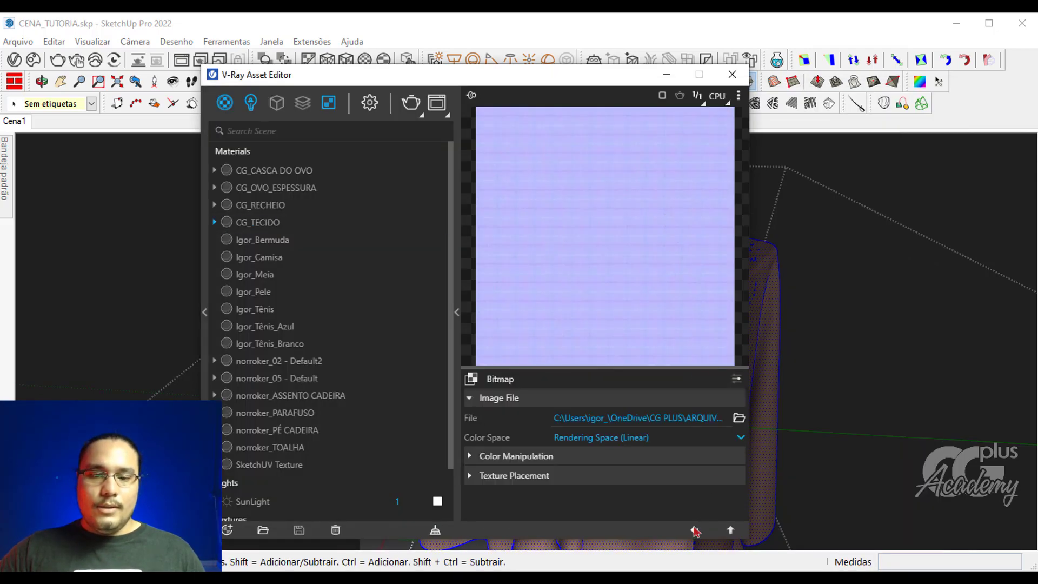
pyautogui.click(695, 530)
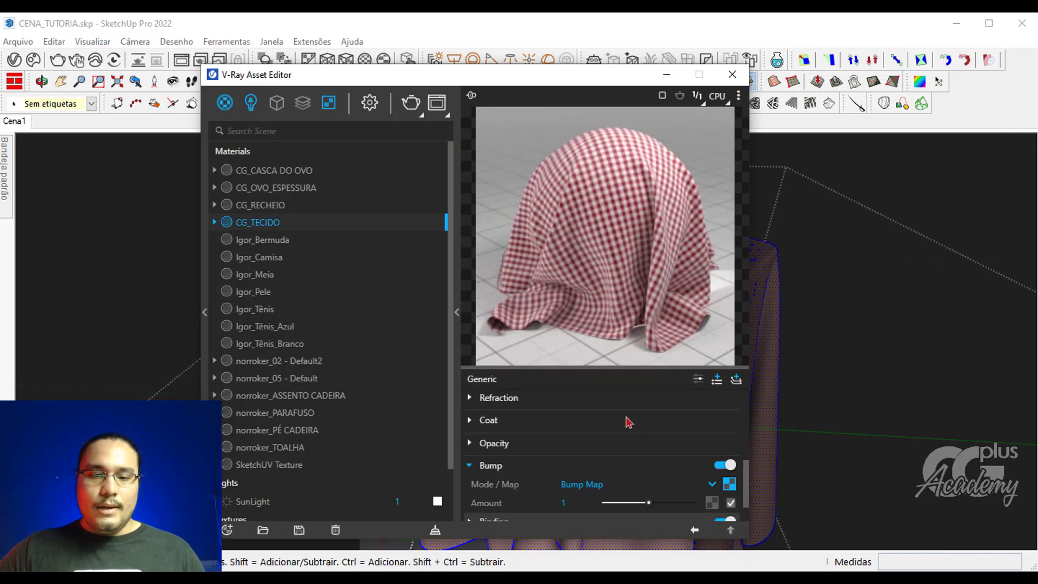
pyautogui.click(589, 490)
pyautogui.click(583, 461)
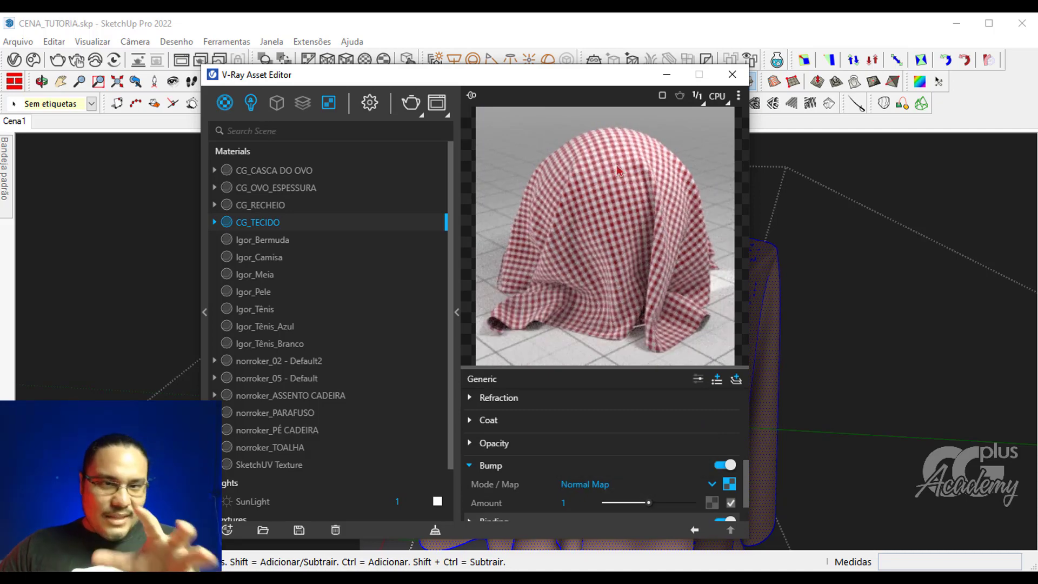
# Paint the selected tablecloth geometry with CG_TECIDO and map the gingham texture across the cloth
pyautogui.click(731, 74)
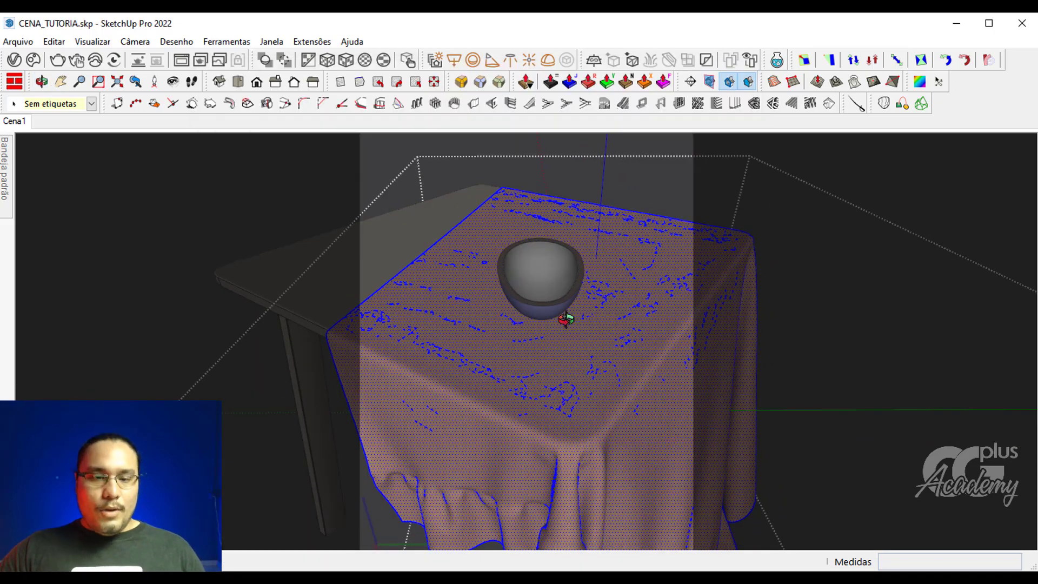
pyautogui.press('b')
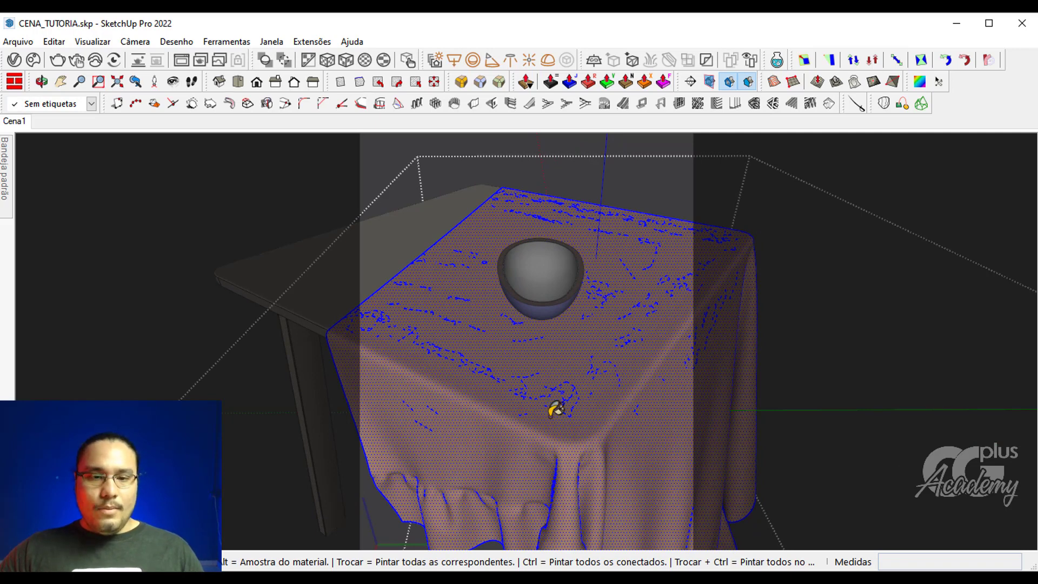
pyautogui.click(458, 285)
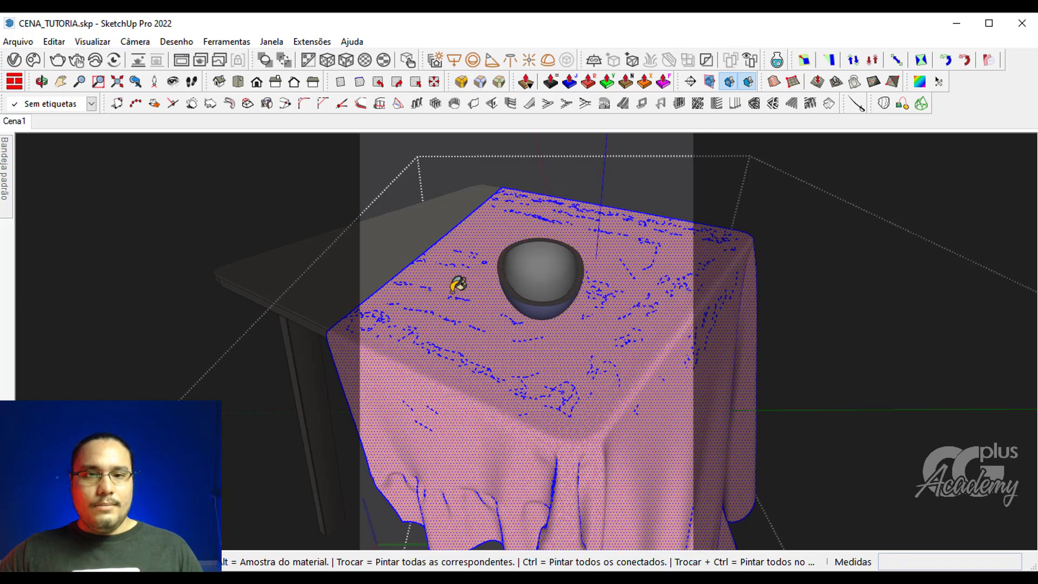
pyautogui.scroll(2, 586, 434)
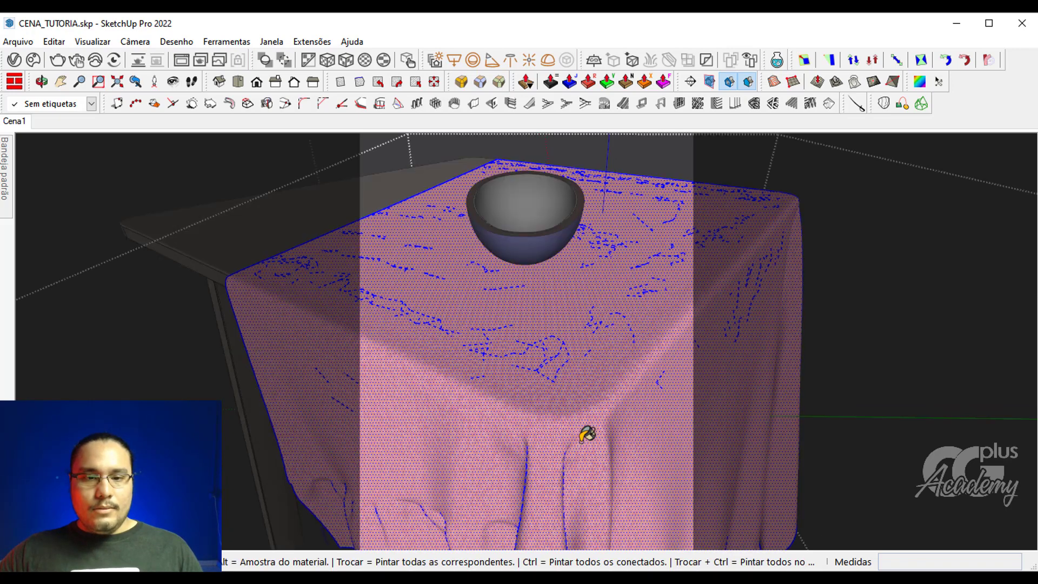
pyautogui.scroll(-4, 528, 268)
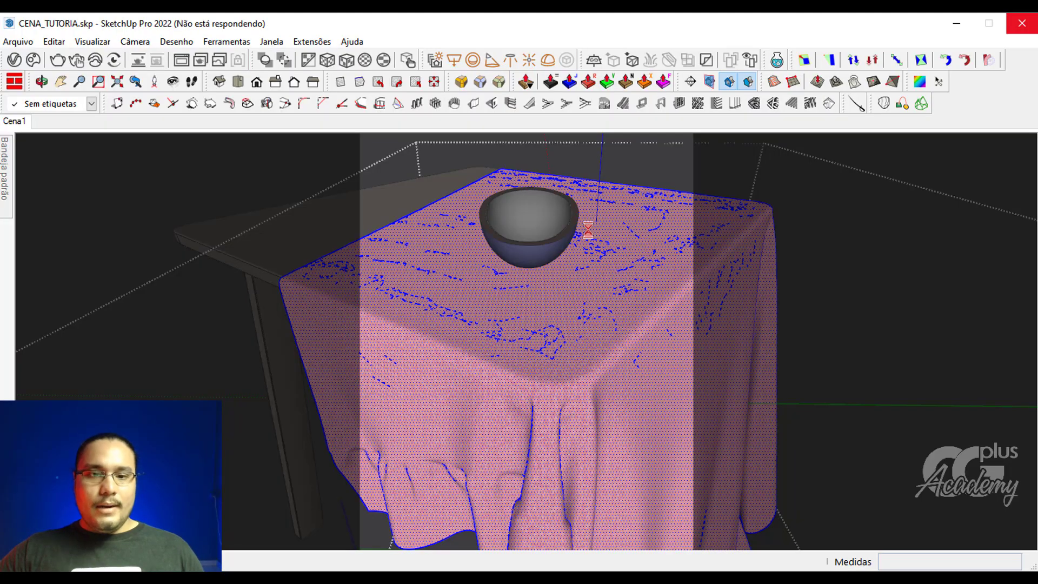
pyautogui.press('m')
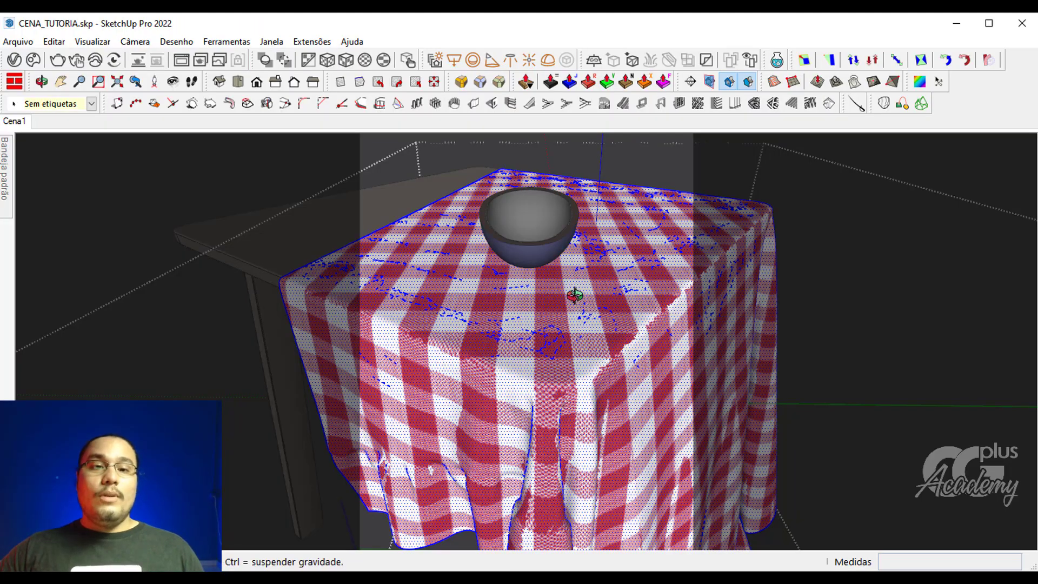
# Inspect the scale and alignment of the gingham pattern on the cloth's top, corners and hanging folds from several angles
pyautogui.moveTo(573, 294); pyautogui.dragTo(406, 243, button='middle')
pyautogui.moveTo(407, 243); pyautogui.dragTo(329, 215)
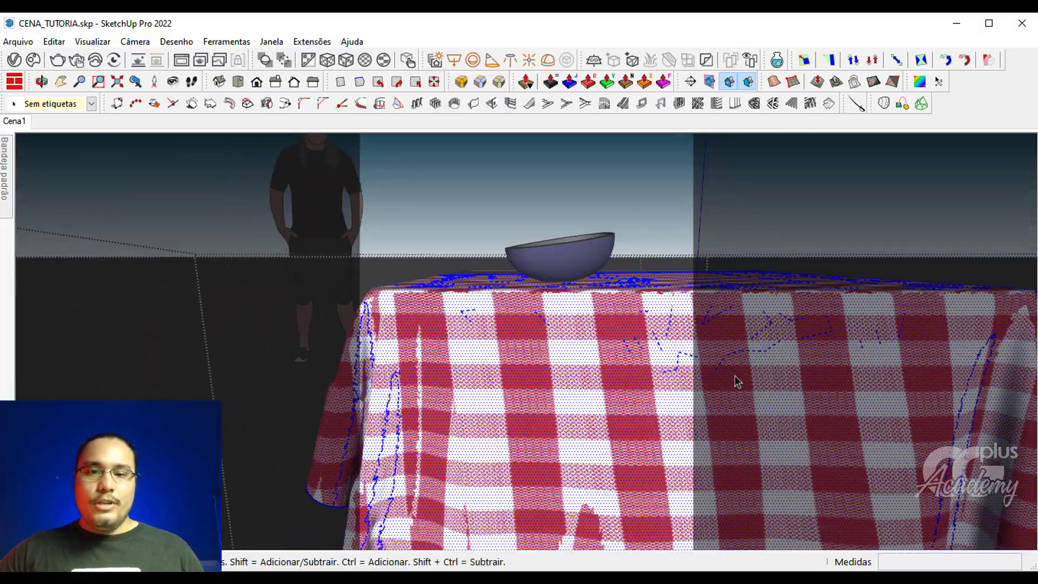
pyautogui.moveTo(735, 378); pyautogui.dragTo(603, 180)
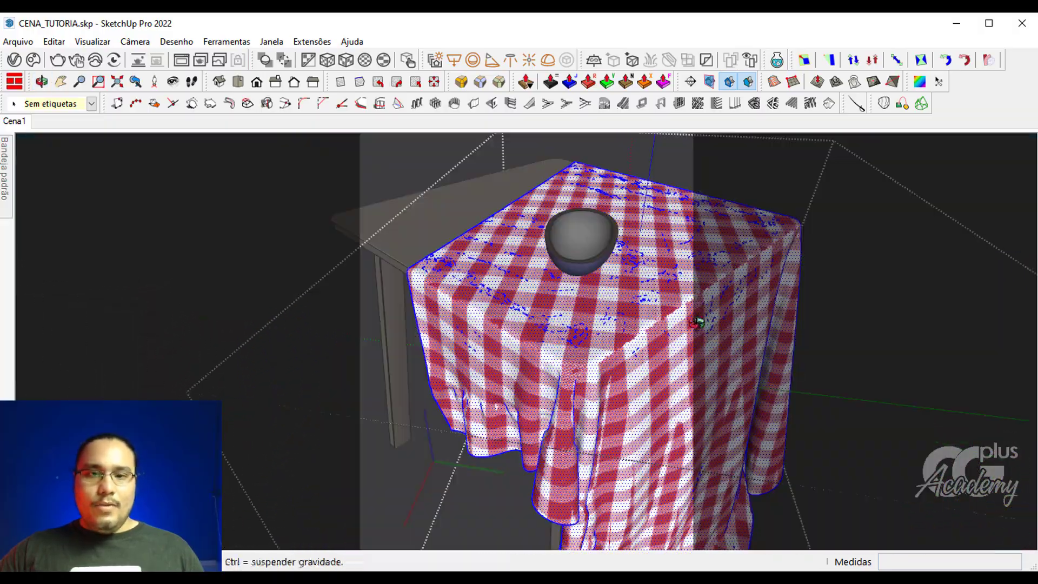
pyautogui.moveTo(698, 325); pyautogui.dragTo(629, 248, button='middle')
pyautogui.scroll(5, 552, 271)
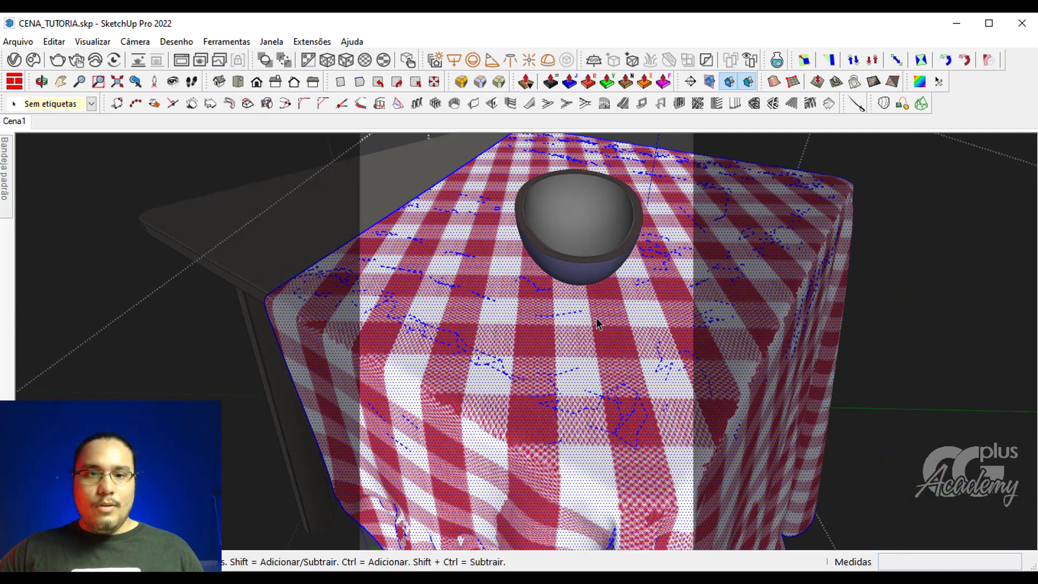
pyautogui.moveTo(595, 318); pyautogui.dragTo(675, 179, button='middle')
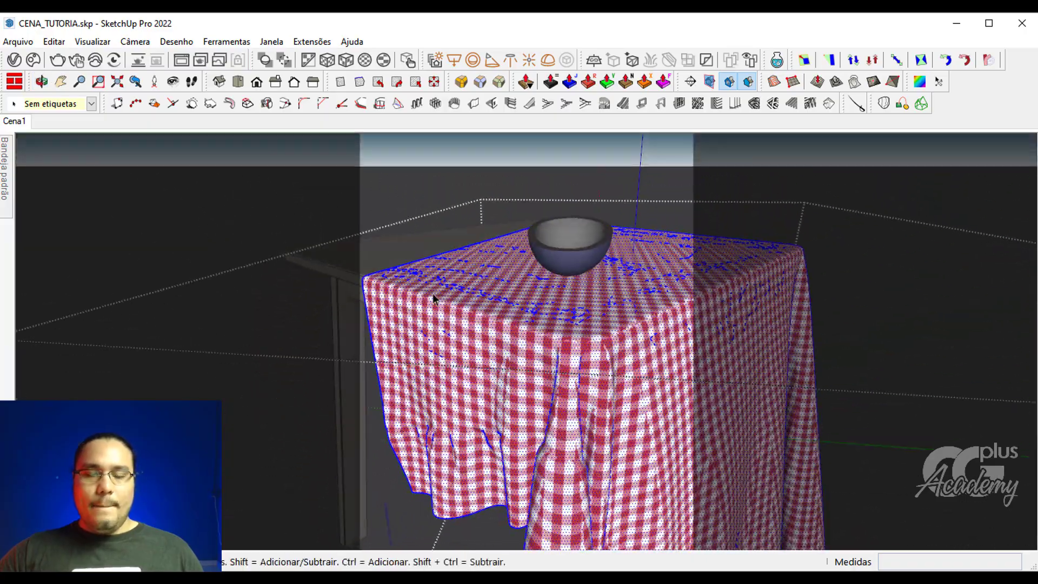
pyautogui.moveTo(450, 302); pyautogui.dragTo(473, 387, button='middle')
pyautogui.scroll(6, 437, 354)
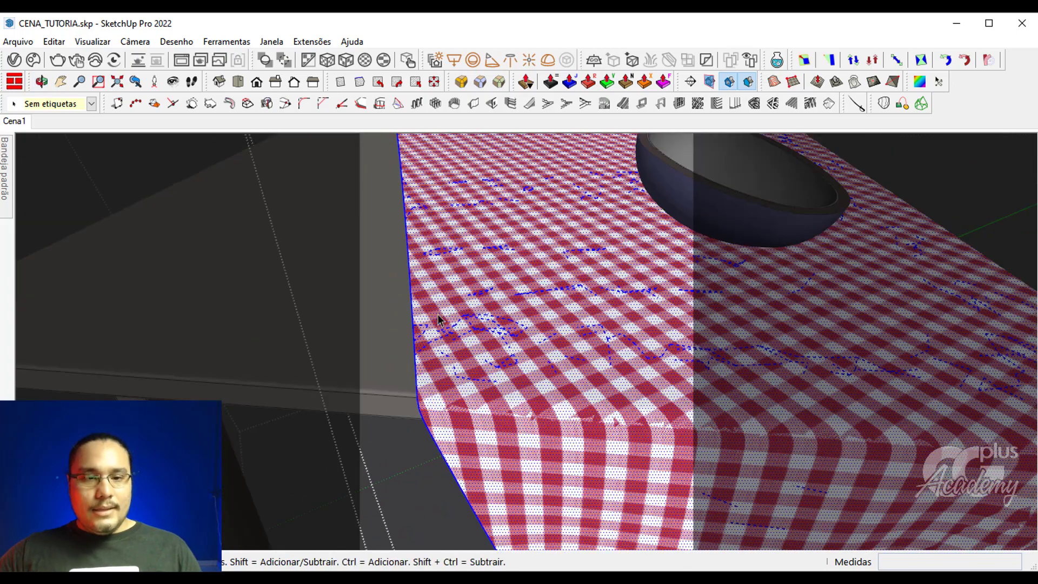
pyautogui.scroll(-8, 415, 315)
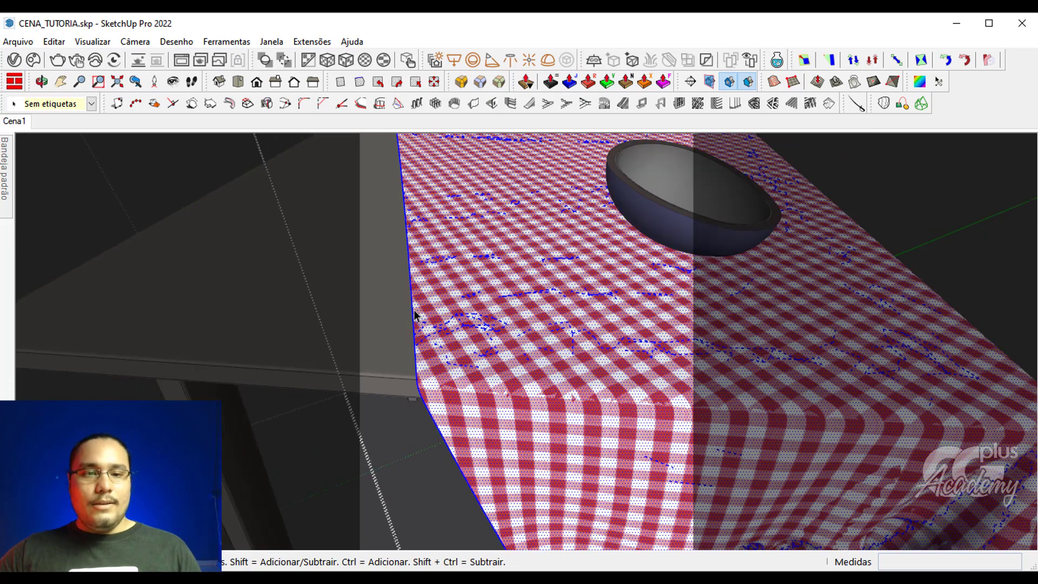
pyautogui.moveTo(598, 370); pyautogui.dragTo(558, 371, button='middle')
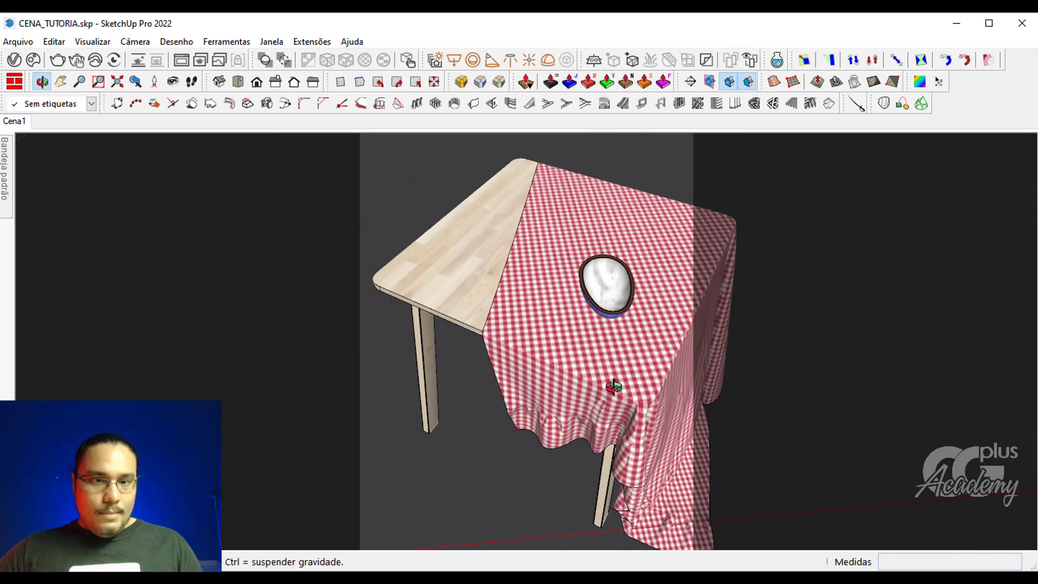
# Select the table with its cloth and rotate it clockwise about its vertical axis so the cloth's diagonal inner edge runs straight in top view
pyautogui.scroll(3, 576, 372)
pyautogui.scroll(-10, 563, 316)
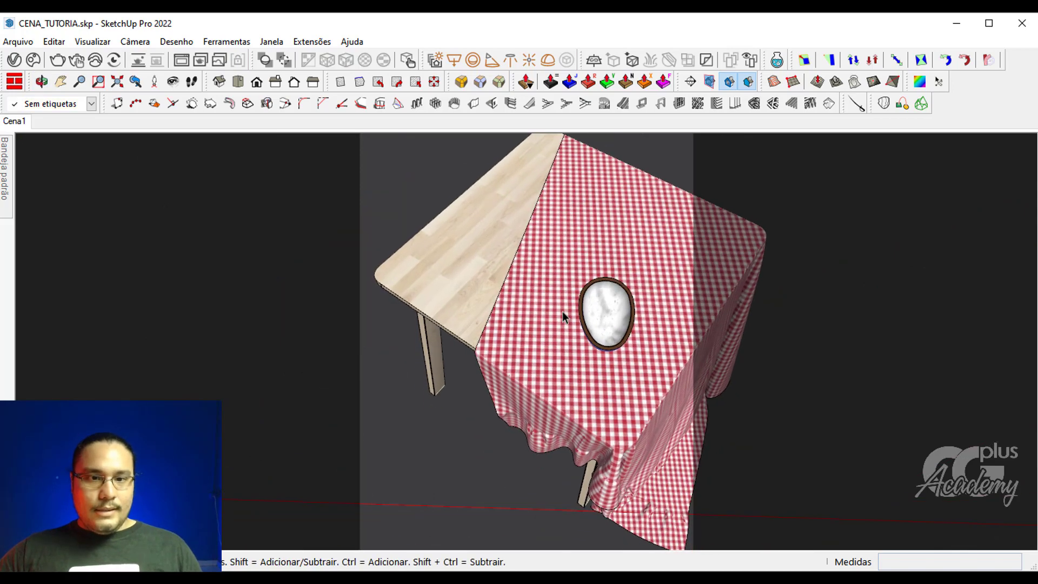
pyautogui.moveTo(577, 293); pyautogui.dragTo(440, 194, button='middle')
pyautogui.press('space')
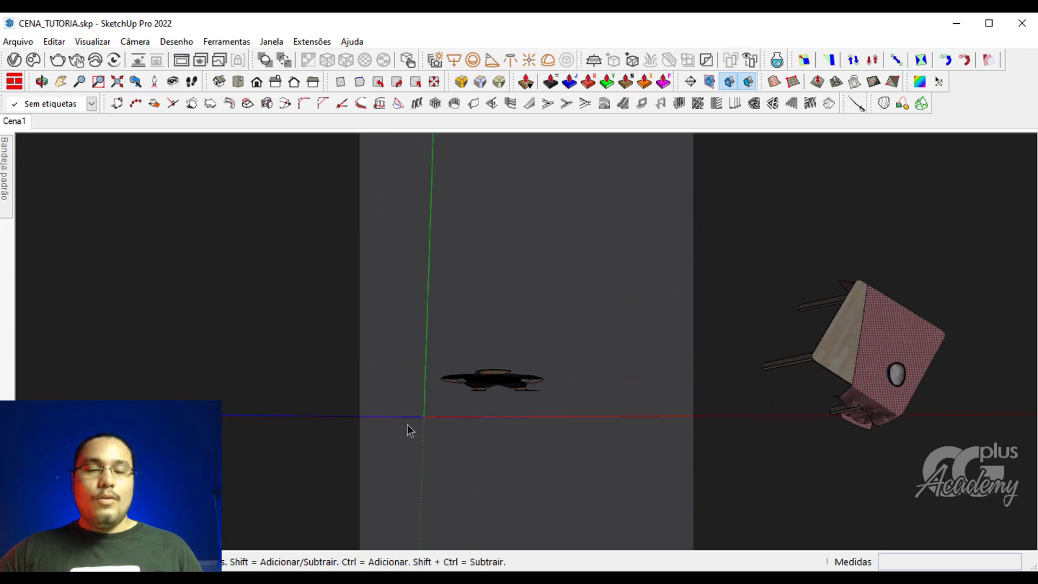
pyautogui.moveTo(409, 429); pyautogui.dragTo(620, 412, button='middle')
pyautogui.scroll(4, 563, 359)
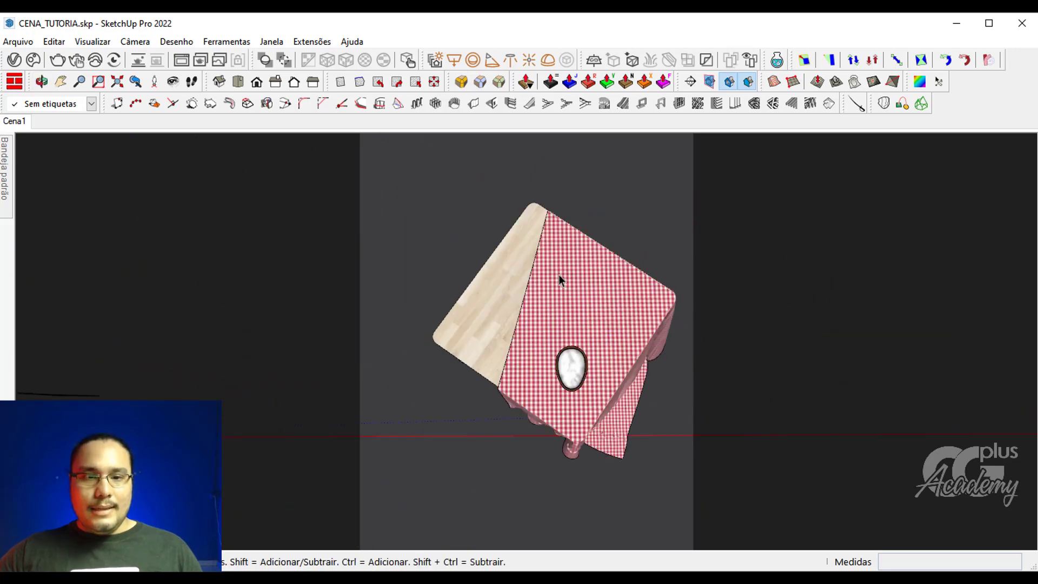
pyautogui.scroll(2, 559, 275)
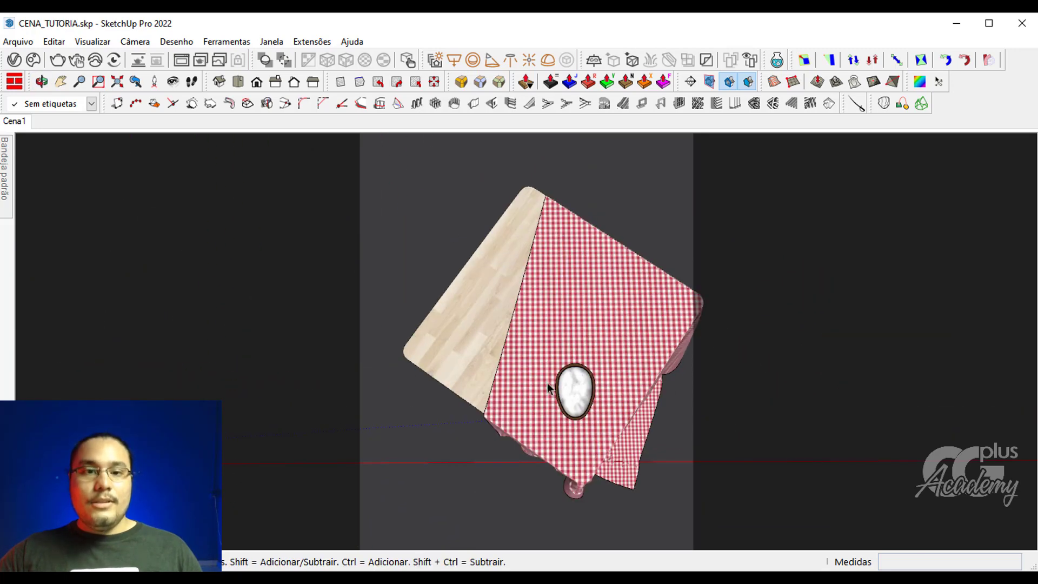
pyautogui.click(534, 315)
pyautogui.moveTo(519, 327); pyautogui.dragTo(529, 249, button='middle')
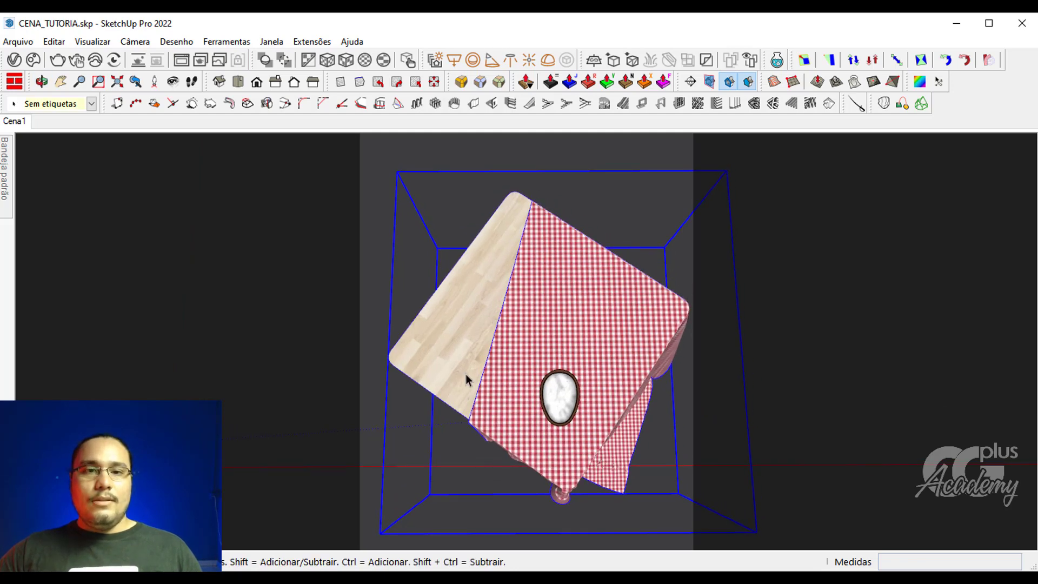
pyautogui.press('q')
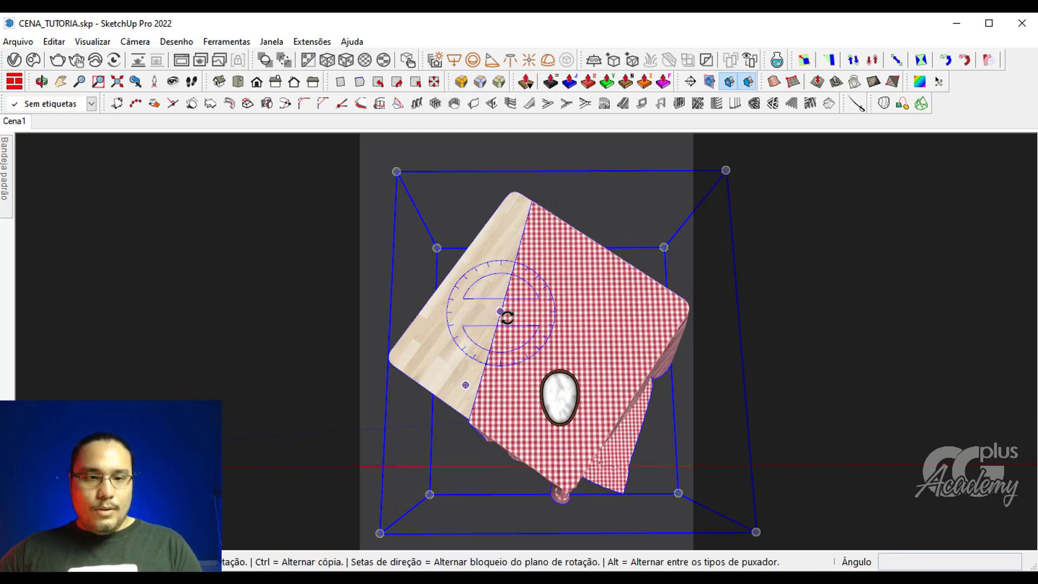
pyautogui.click(506, 292)
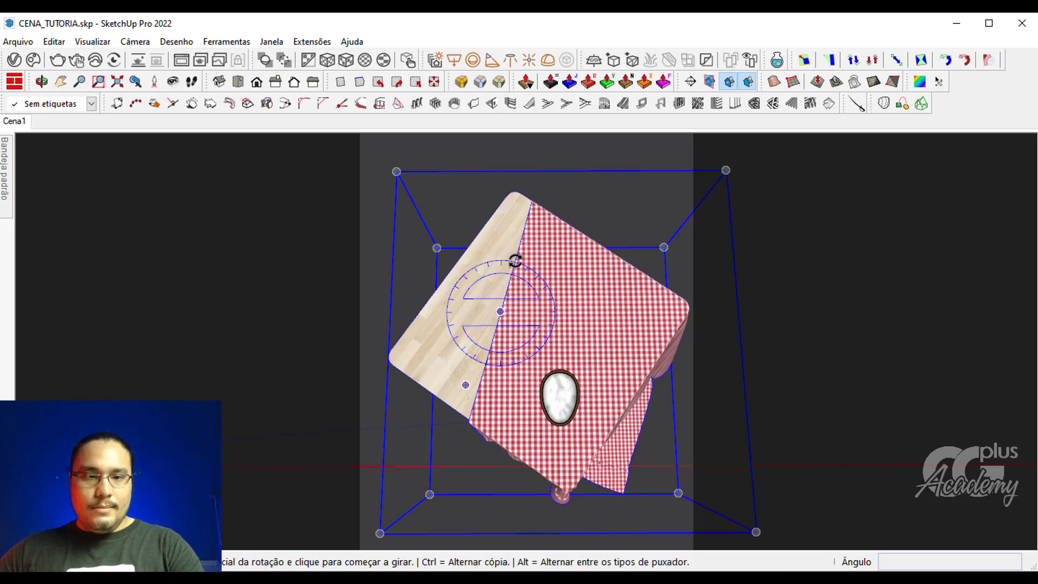
pyautogui.click(630, 353)
pyautogui.press('space')
# Open the tablecloth, select all its geometry and remap the gingham texture so the checks run parallel to the cloth's inner edge
pyautogui.scroll(3, 631, 352)
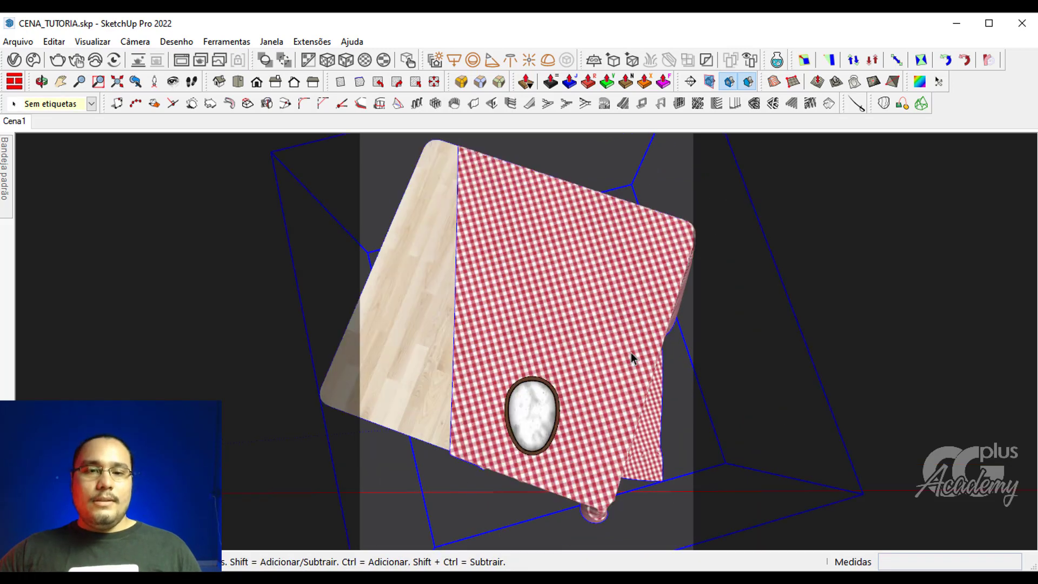
pyautogui.doubleClick(646, 449)
pyautogui.hotkey('ctrl', 'a')
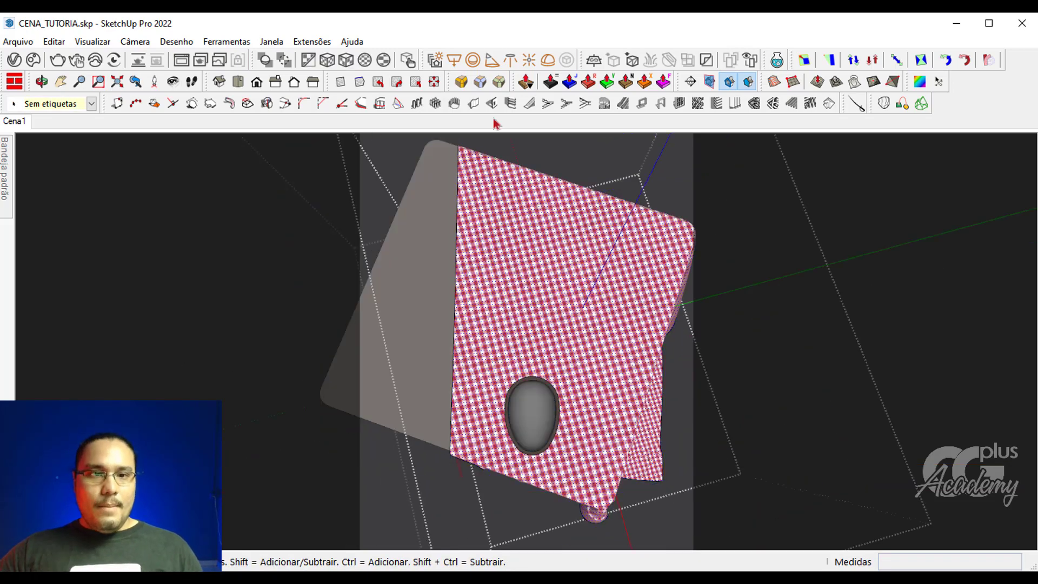
pyautogui.tripleClick(487, 280)
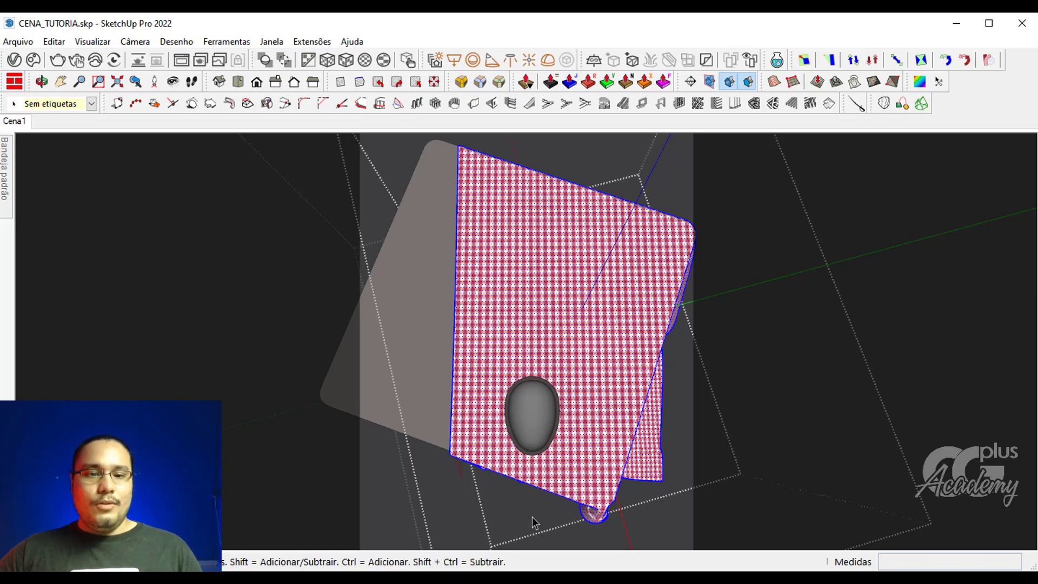
pyautogui.moveTo(532, 517); pyautogui.dragTo(473, 191, button='middle')
pyautogui.scroll(10, 465, 321)
pyautogui.moveTo(394, 354); pyautogui.dragTo(493, 264, button='middle')
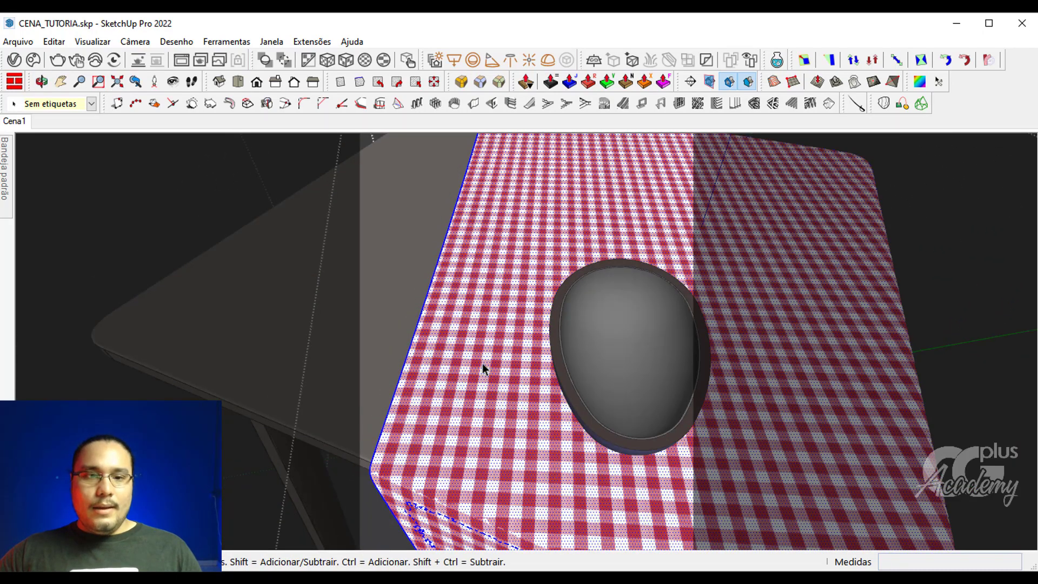
pyautogui.scroll(-6, 482, 363)
pyautogui.moveTo(482, 349); pyautogui.dragTo(573, 308, button='middle')
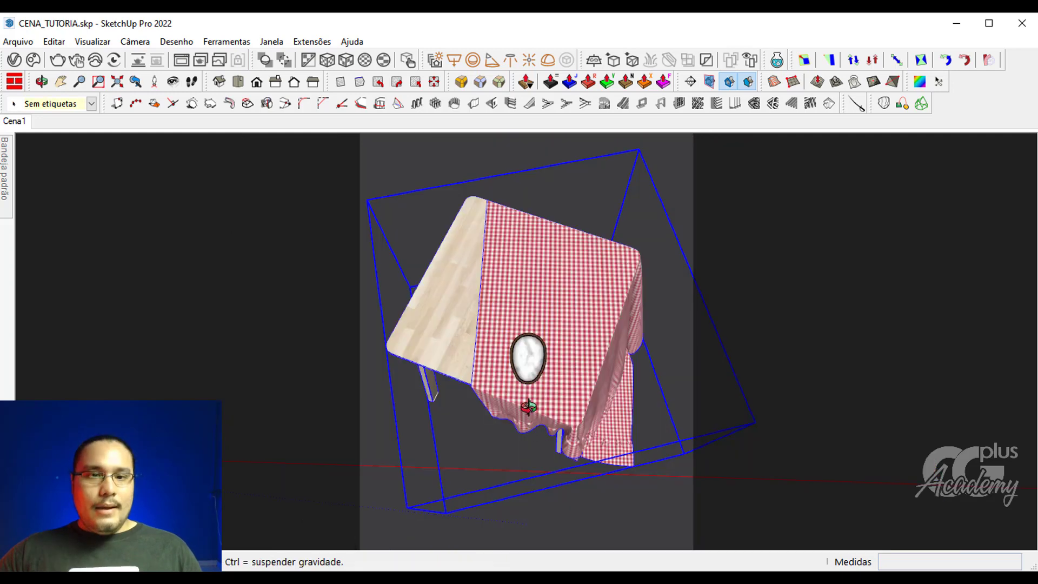
# Rotate the table with its cloth counterclockwise about its vertical axis until the draped front corner faces the viewer
pyautogui.press('m')
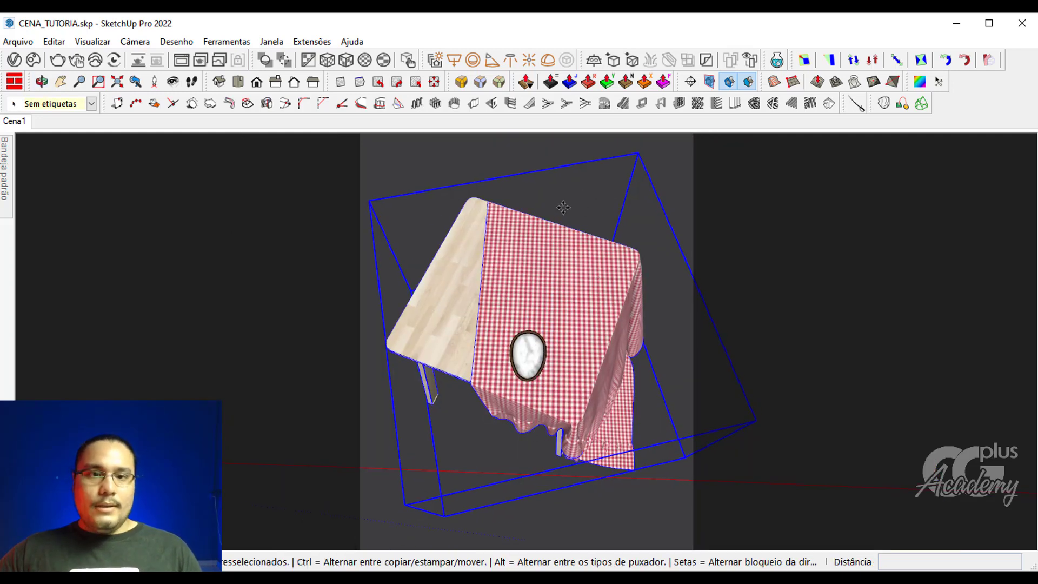
pyautogui.moveTo(516, 195)
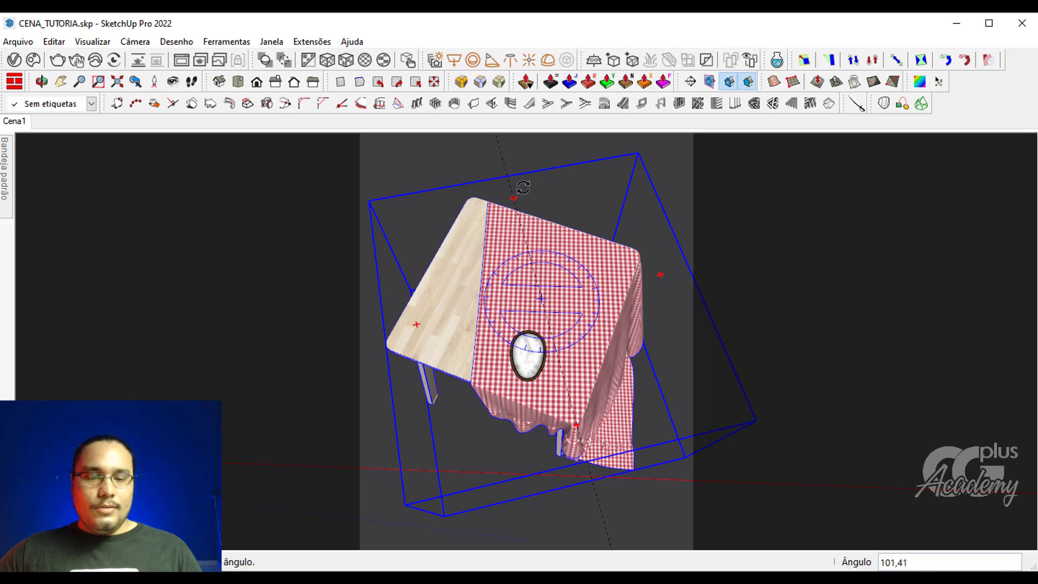
pyautogui.click(542, 174)
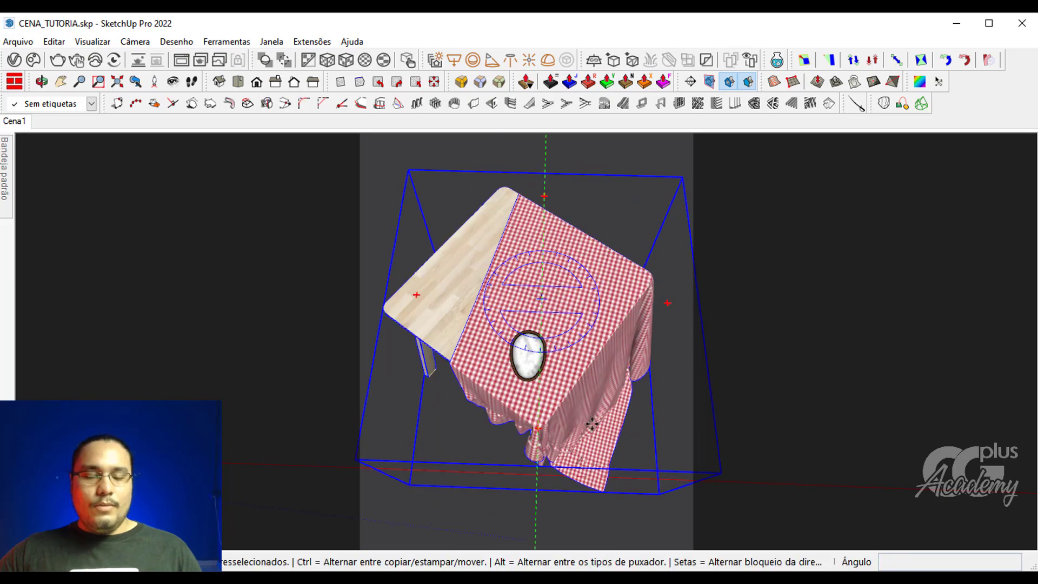
pyautogui.moveTo(528, 355); pyautogui.dragTo(463, 262, button='middle')
pyautogui.press('space')
# Move the chocolate egg half across the tablecloth toward its front edge on the side of the bare wood
pyautogui.scroll(6, 533, 338)
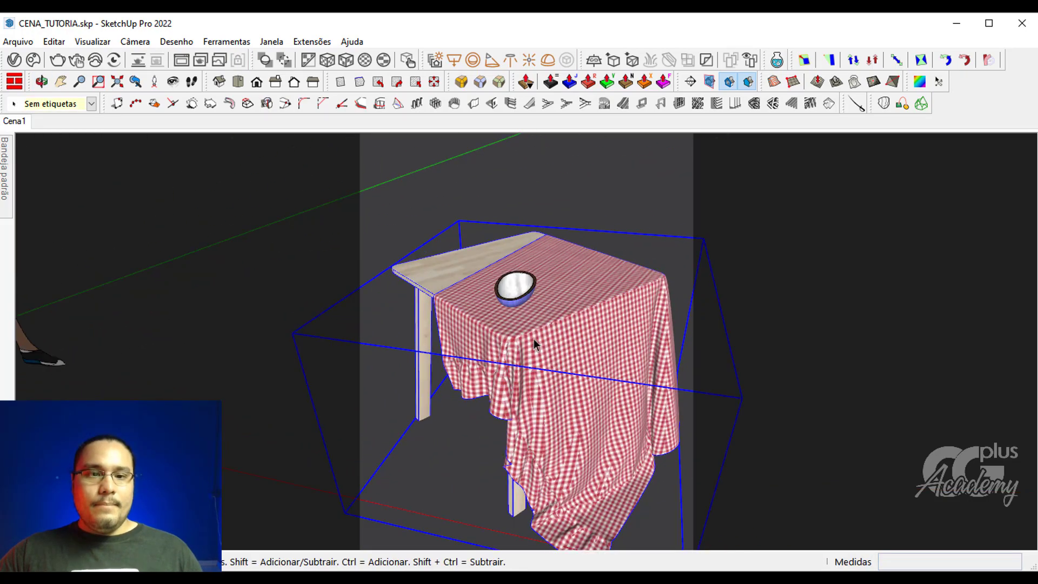
pyautogui.scroll(4, 517, 333)
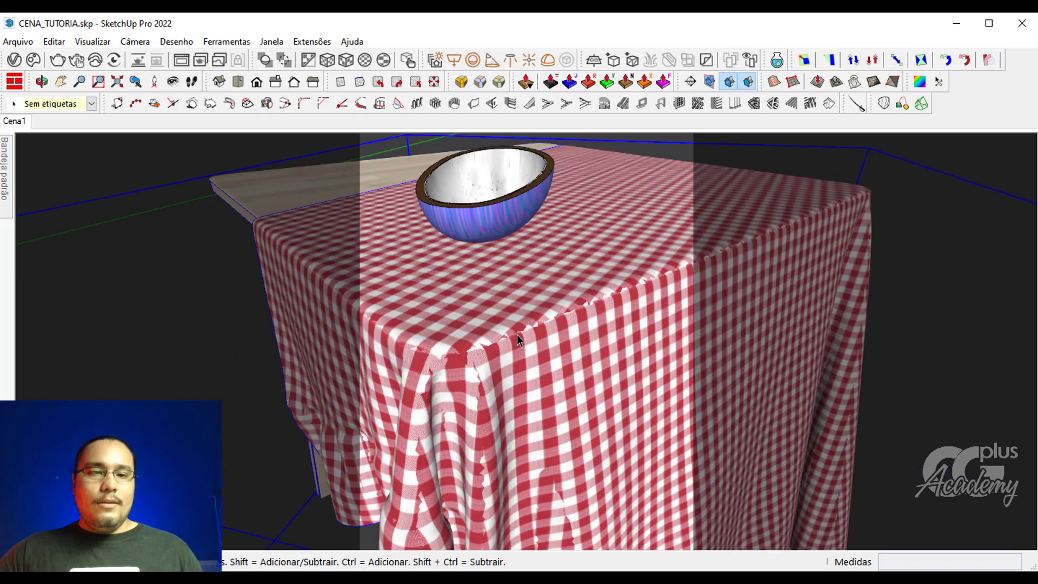
pyautogui.moveTo(515, 336); pyautogui.dragTo(553, 289, button='middle')
pyautogui.click(553, 286)
pyautogui.press('m')
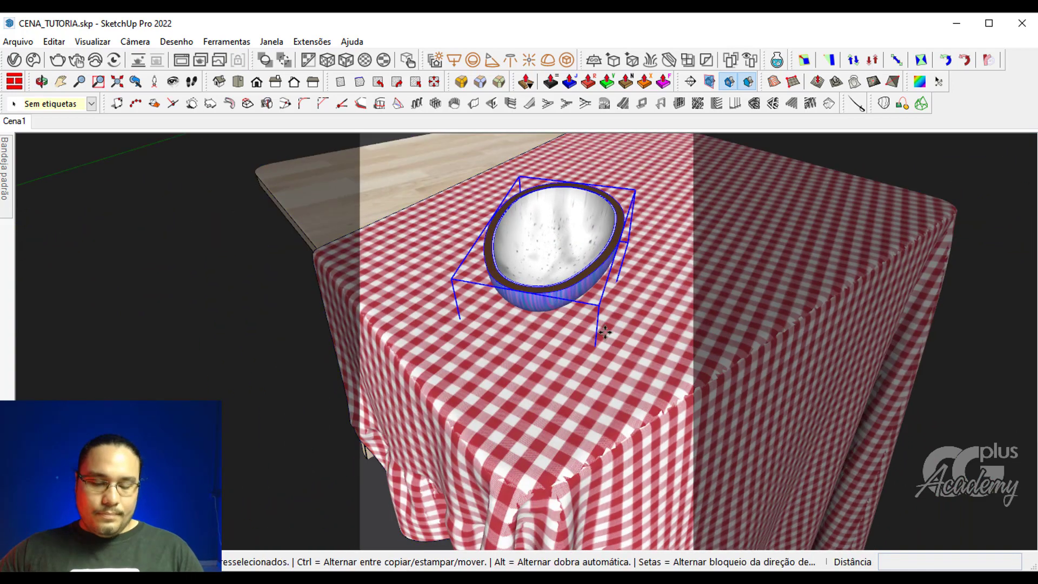
pyautogui.click(521, 327)
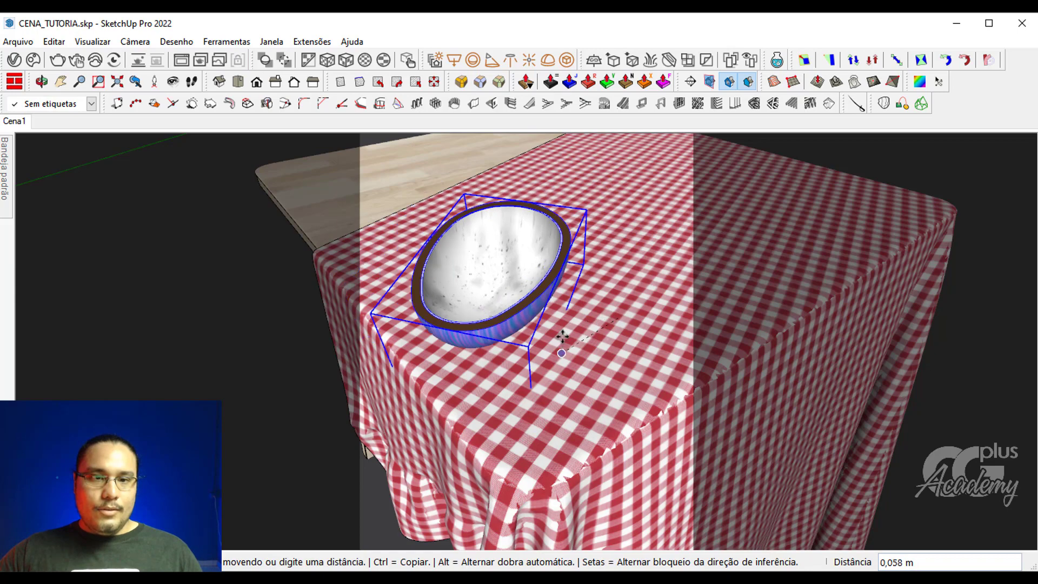
# Copy the egg half, turn the copy upside down and lay it flat on the cloth beside the original
pyautogui.click(626, 312)
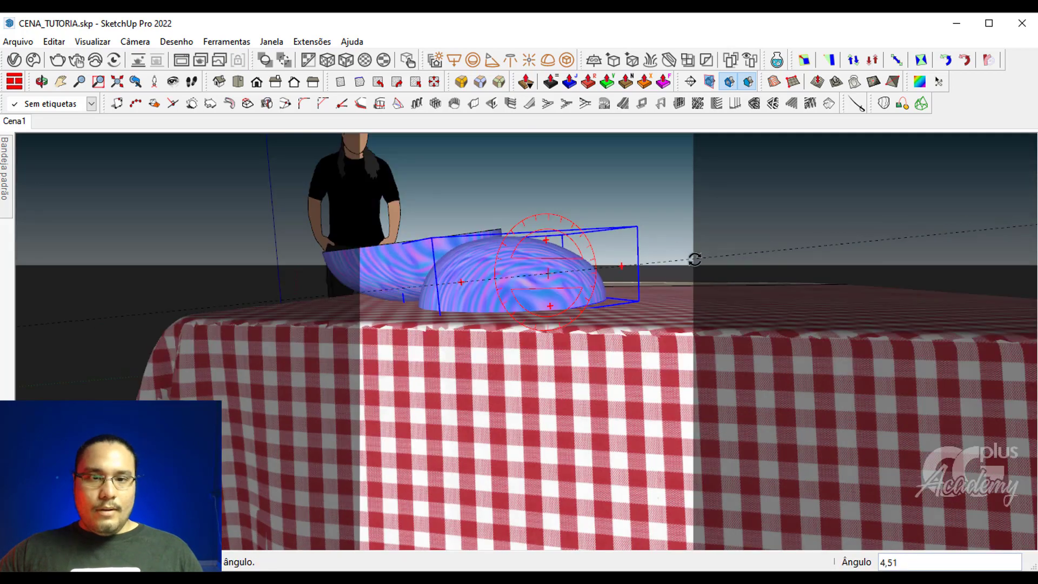
pyautogui.click(667, 287)
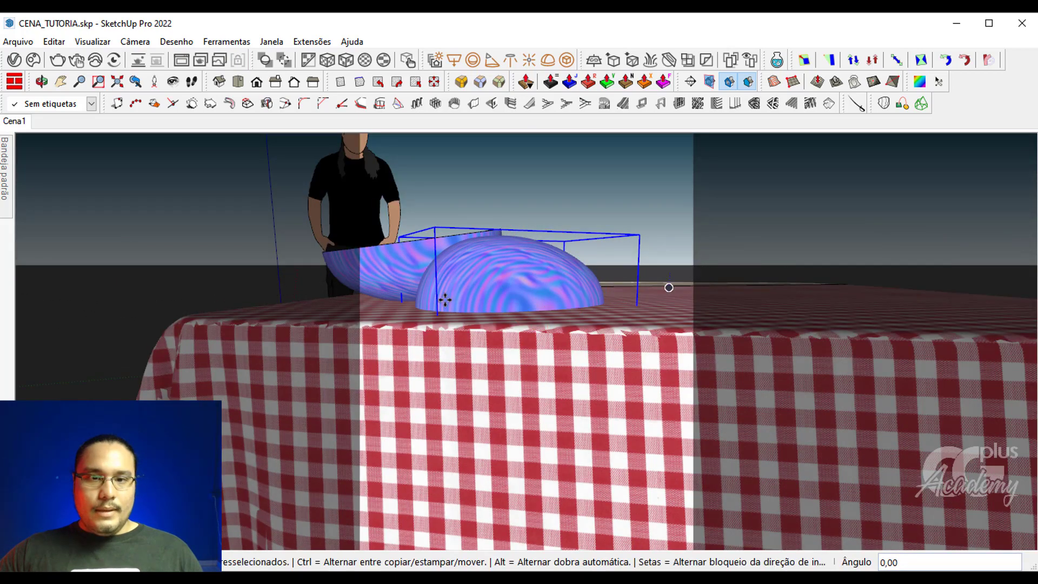
pyautogui.moveTo(604, 384); pyautogui.dragTo(529, 254, button='middle')
pyautogui.click(530, 253)
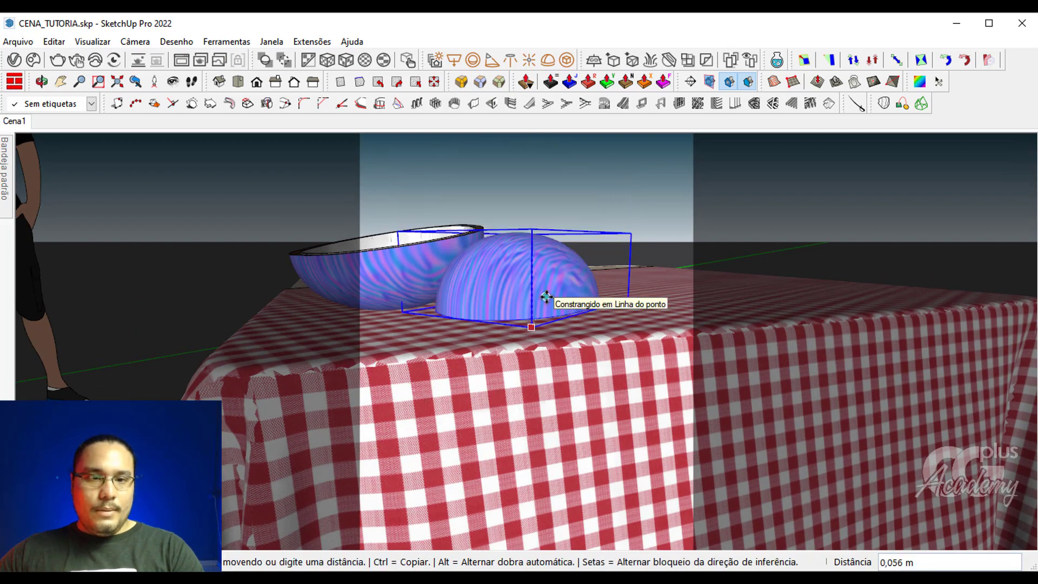
pyautogui.click(546, 296)
# Rotate the face-down egg half on the cloth and move it partly behind the open half
pyautogui.moveTo(546, 296); pyautogui.dragTo(598, 302, button='middle')
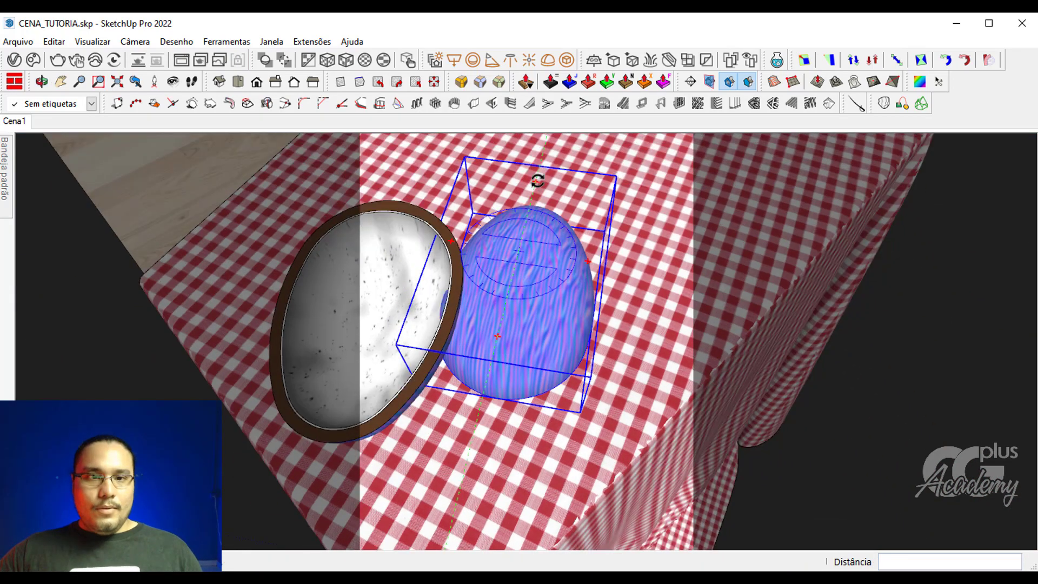
pyautogui.click(600, 262)
pyautogui.click(602, 330)
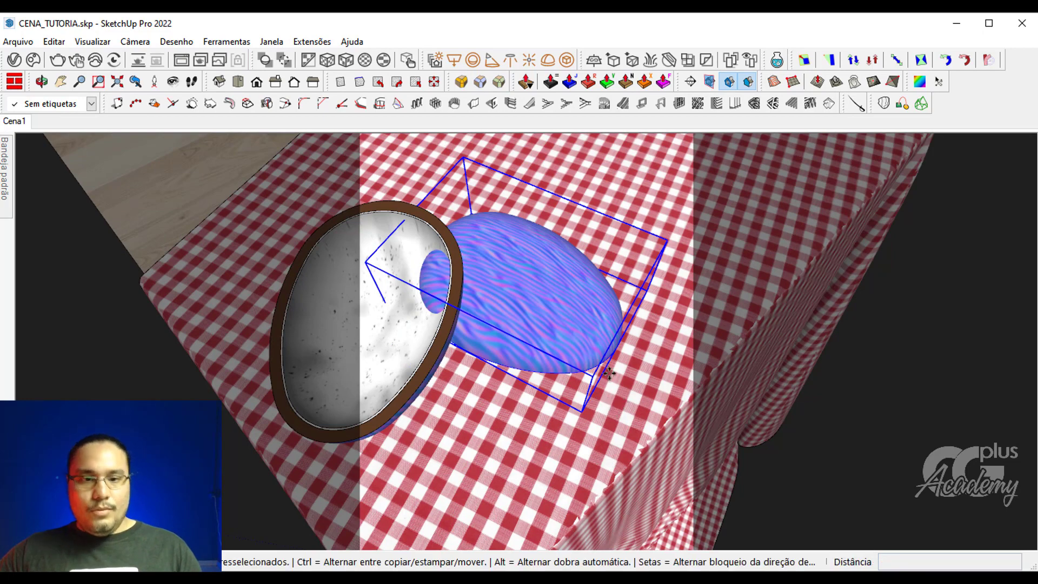
pyautogui.click(587, 325)
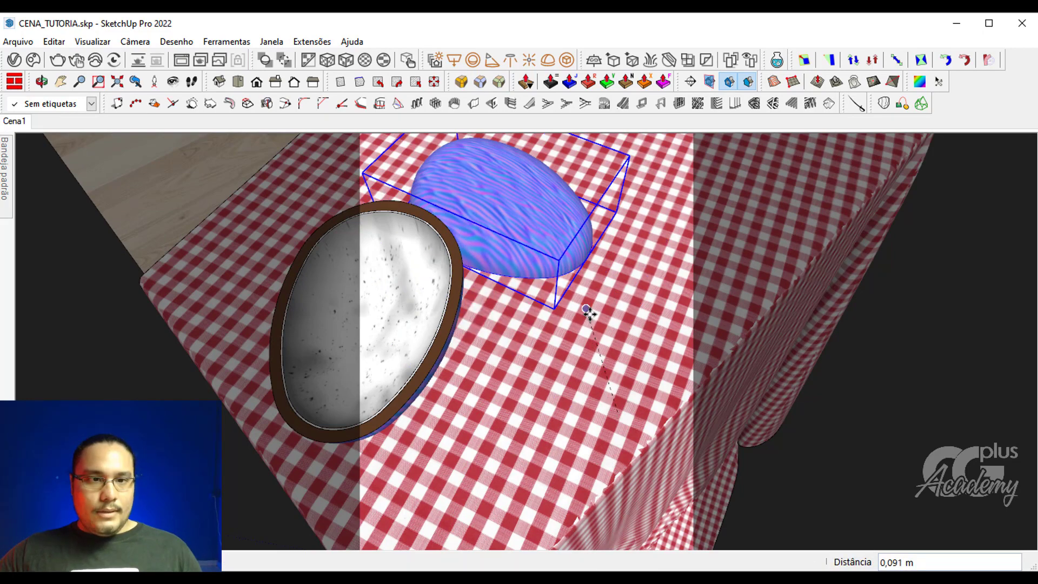
pyautogui.moveTo(589, 313); pyautogui.dragTo(409, 249, button='middle')
pyautogui.click(554, 215)
pyautogui.scroll(-2, 542, 295)
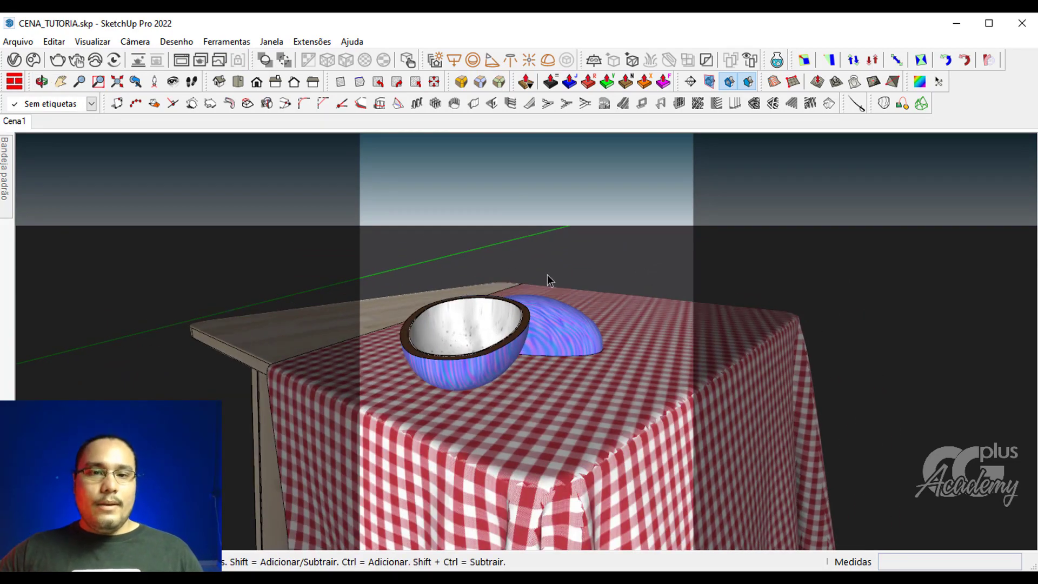
# Place the glass bowl of colored candies behind the eggs and spread the loose candies around the egg halves
pyautogui.moveTo(605, 324)
pyautogui.mouseDown(button='middle')
pyautogui.moveTo(562, 422)
pyautogui.moveTo(565, 392)
pyautogui.mouseUp(button='middle')
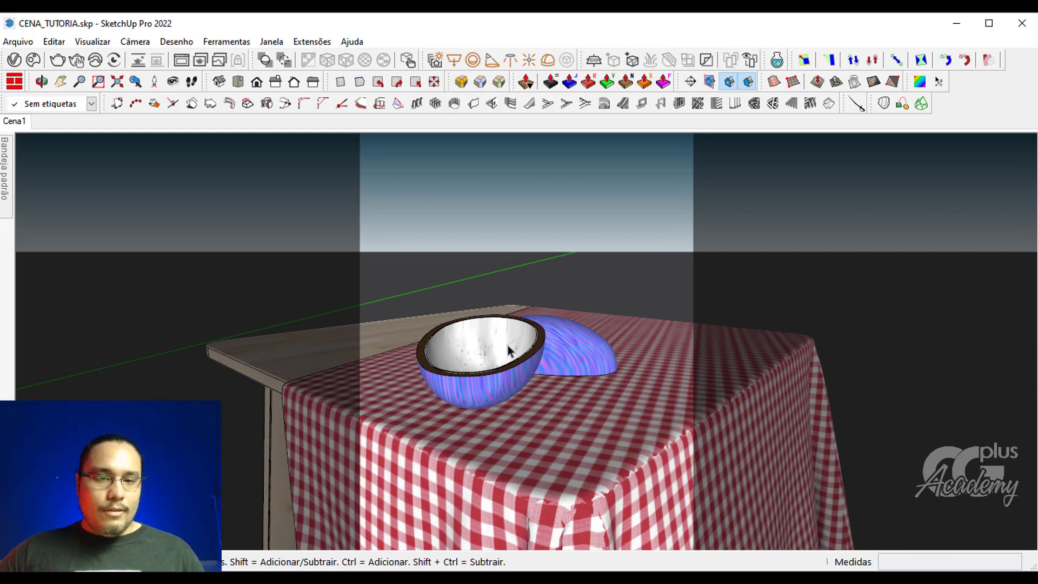
pyautogui.moveTo(507, 345); pyautogui.dragTo(509, 353, button='middle')
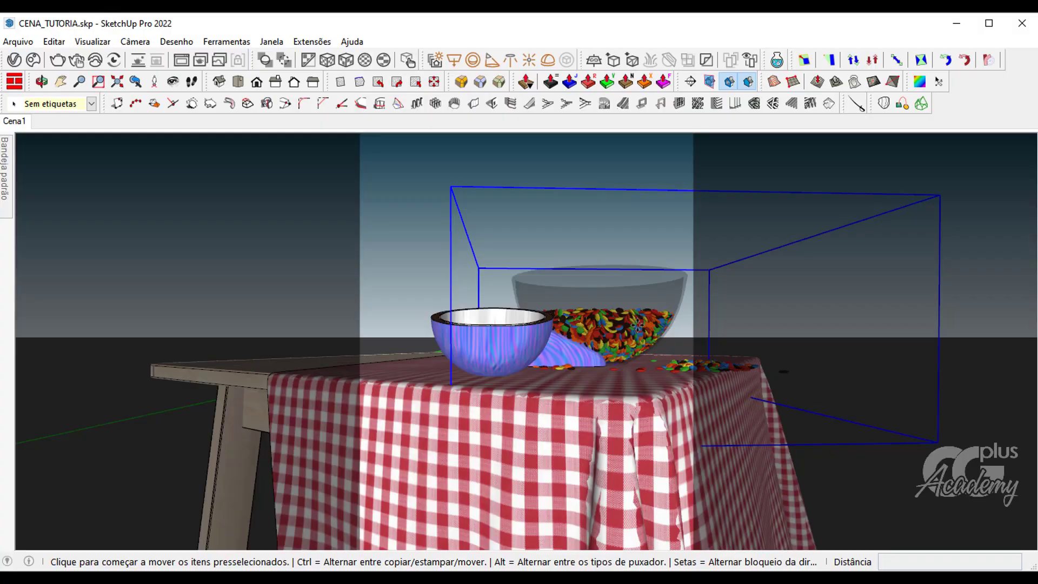
pyautogui.moveTo(635, 327)
pyautogui.mouseDown(button='middle')
pyautogui.moveTo(603, 359)
pyautogui.moveTo(646, 429)
pyautogui.mouseUp(button='middle')
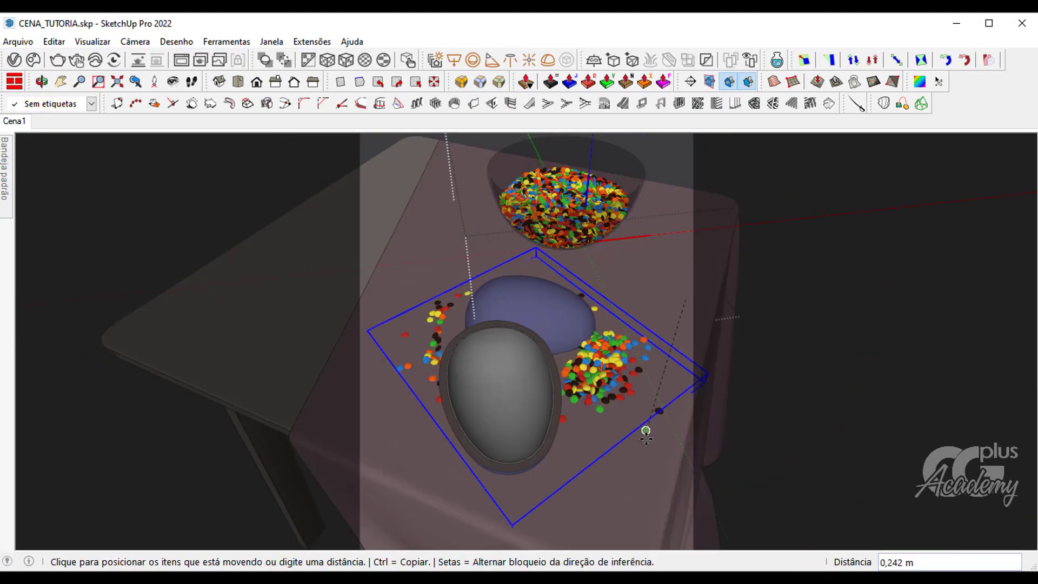
pyautogui.moveTo(651, 322); pyautogui.dragTo(540, 243, button='middle')
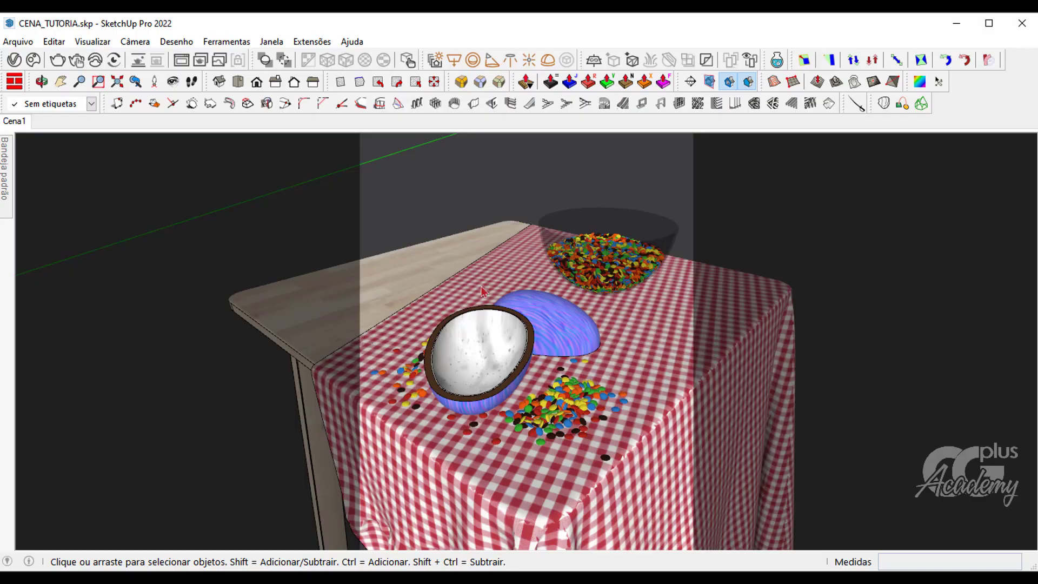
# Scale the yellow orchid pot down to about 0.50 and place it behind the open egg half, beside the candy bowl
pyautogui.press('m')
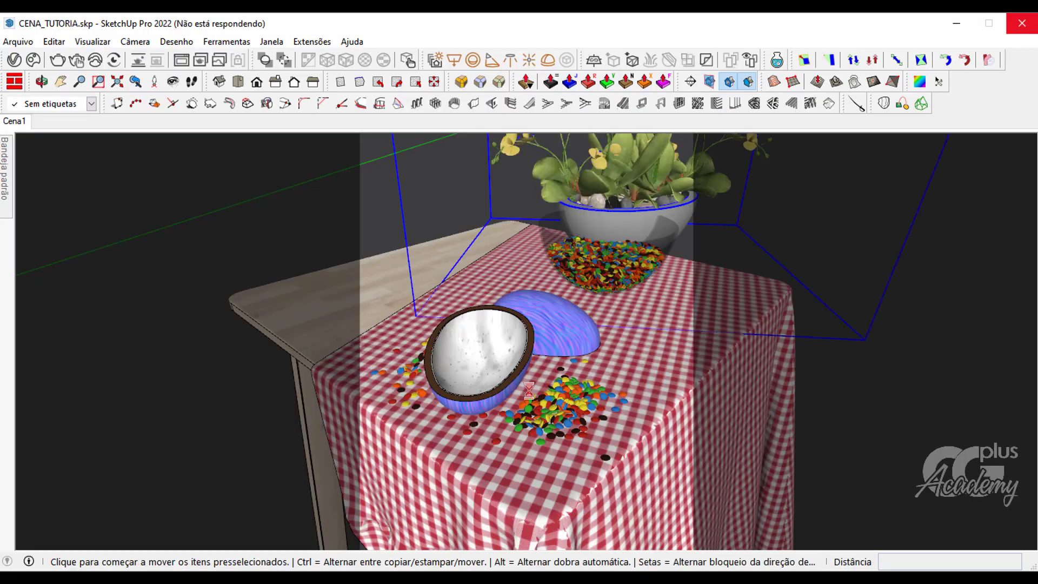
pyautogui.scroll(-6, 546, 364)
pyautogui.press('s')
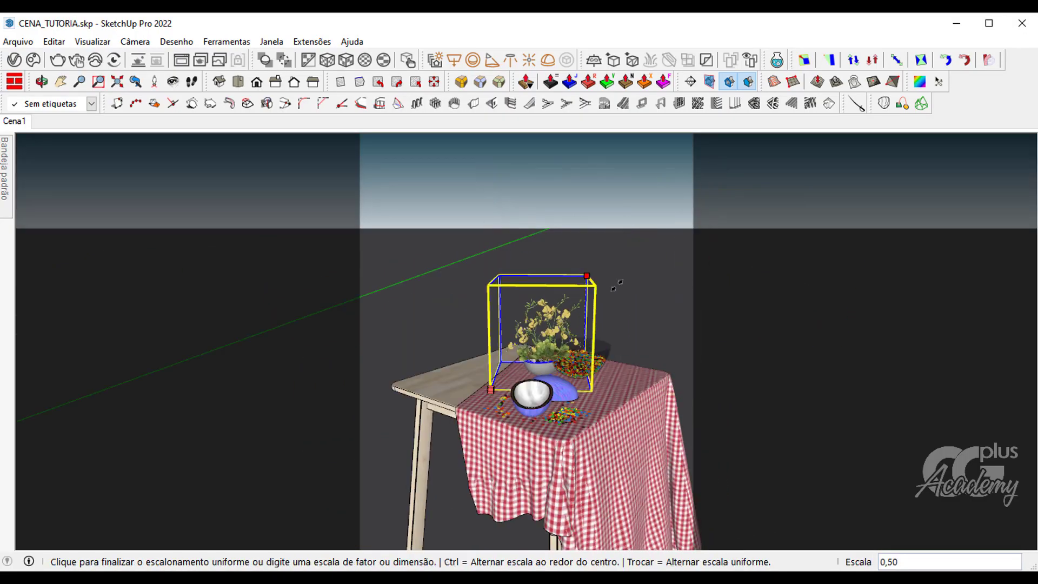
pyautogui.press('m')
pyautogui.scroll(4, 581, 341)
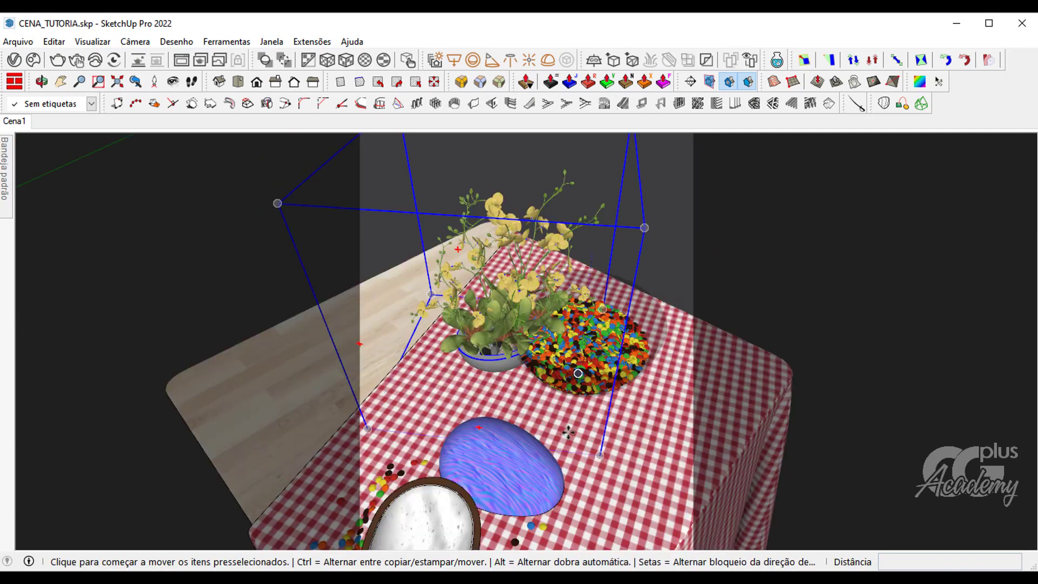
pyautogui.moveTo(581, 341); pyautogui.dragTo(537, 336, button='middle')
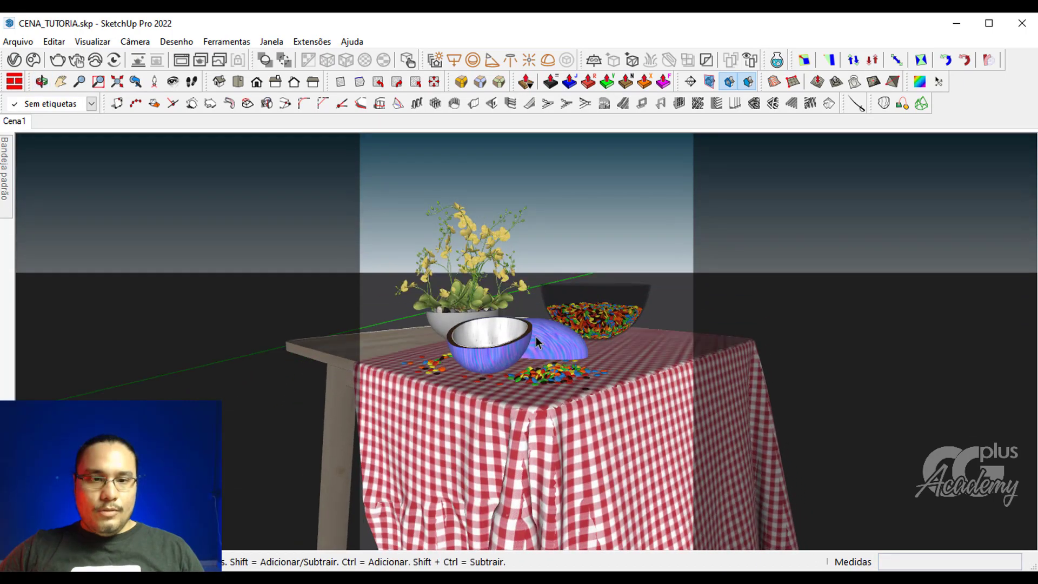
# Frame the egg halves, candies, bowl and orchid pot from a low front angle within the vertical camera frame
pyautogui.scroll(2, 536, 336)
pyautogui.moveTo(522, 268); pyautogui.dragTo(389, 216, button='middle')
pyautogui.scroll(-1, 254, 189)
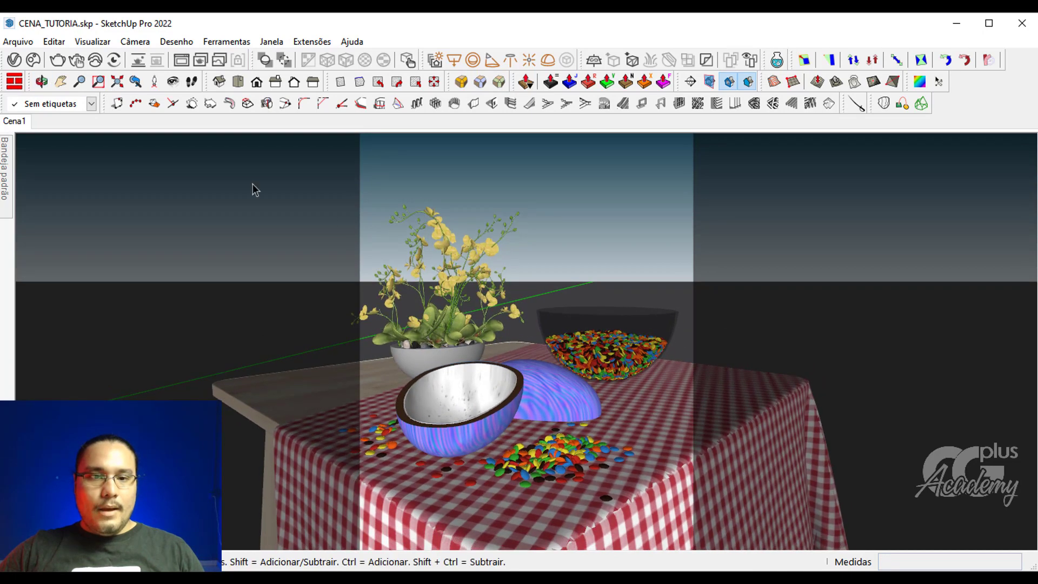
# Raise the image blend of the Terços_Retrato watermark to about the middle so the thirds grid overlays the portrait frame
pyautogui.moveTo(8, 155)
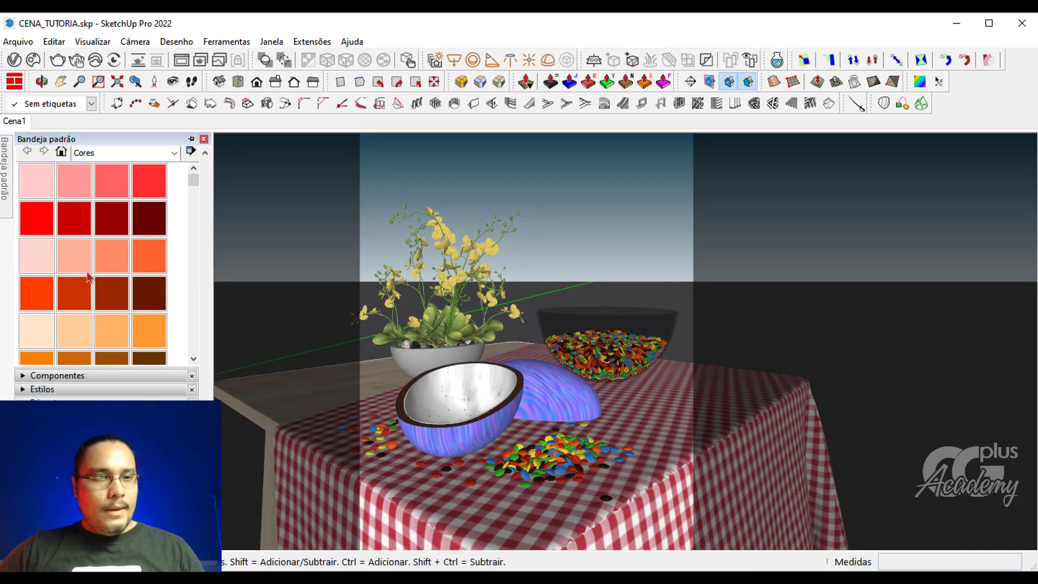
pyautogui.click(102, 296)
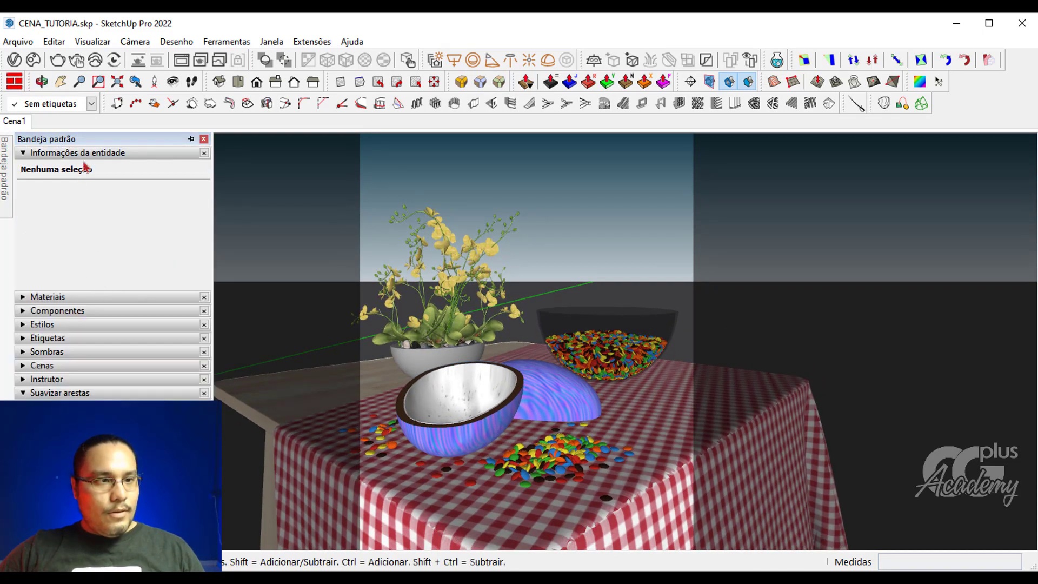
pyautogui.click(87, 152)
pyautogui.click(78, 195)
pyautogui.scroll(1, 76, 335)
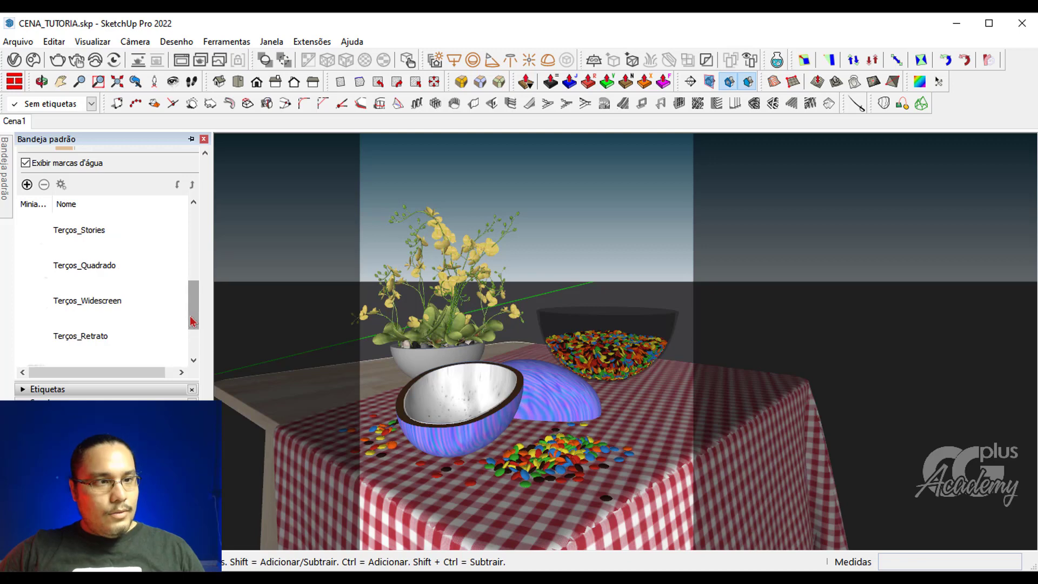
pyautogui.click(76, 337)
pyautogui.click(61, 185)
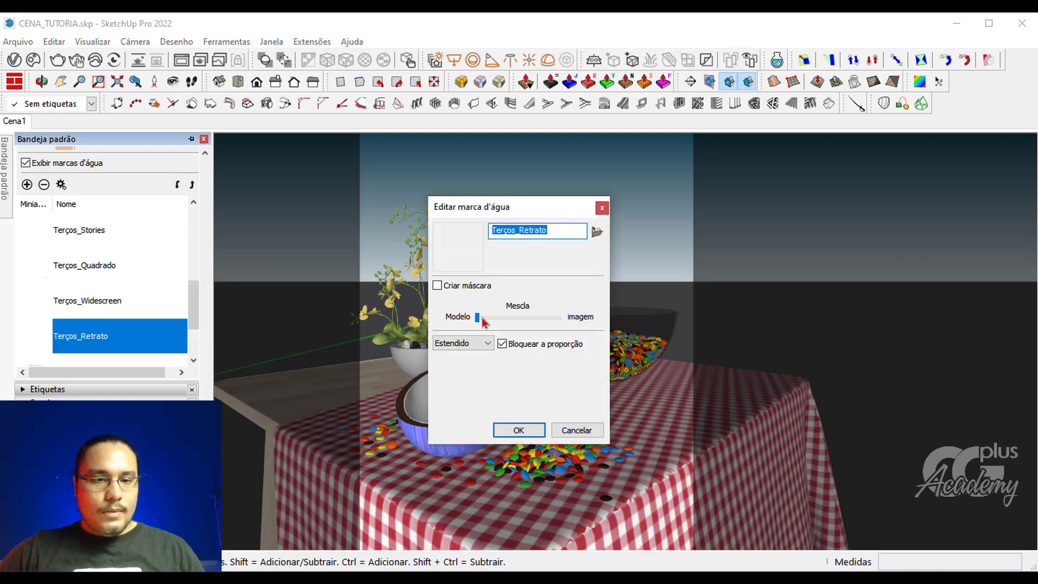
pyautogui.moveTo(477, 318); pyautogui.dragTo(525, 319)
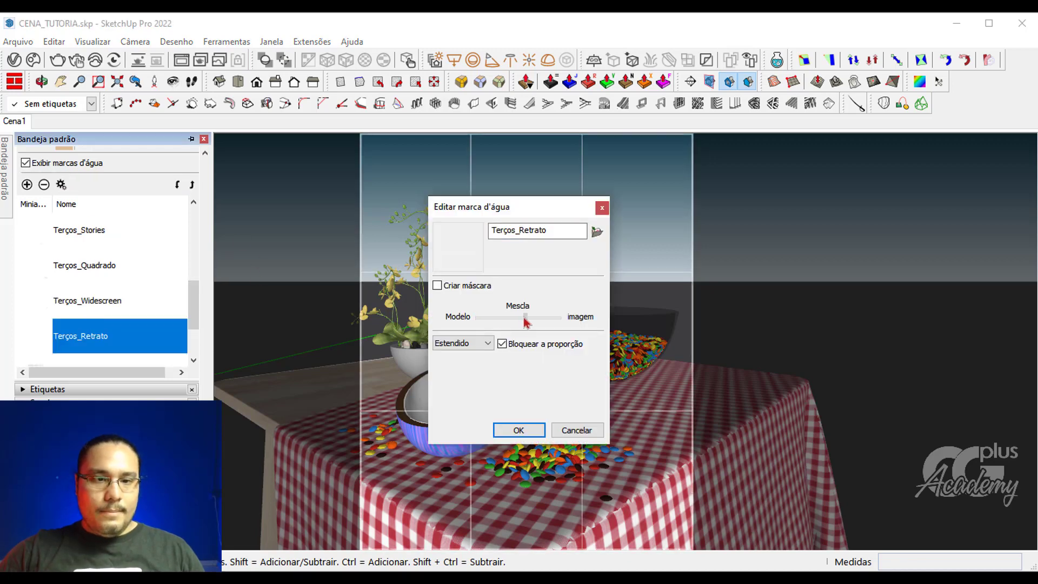
pyautogui.click(536, 434)
# Raise the image blend of the Insta_Retrato watermark so the feed and timeline region guides overlay the frame
pyautogui.moveTo(4, 147)
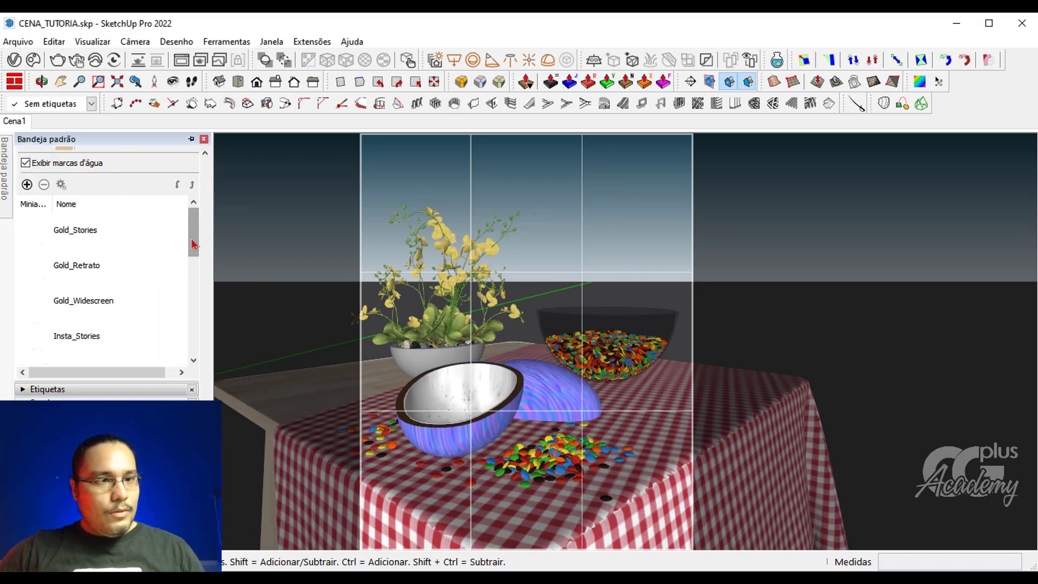
pyautogui.moveTo(193, 245); pyautogui.dragTo(193, 270)
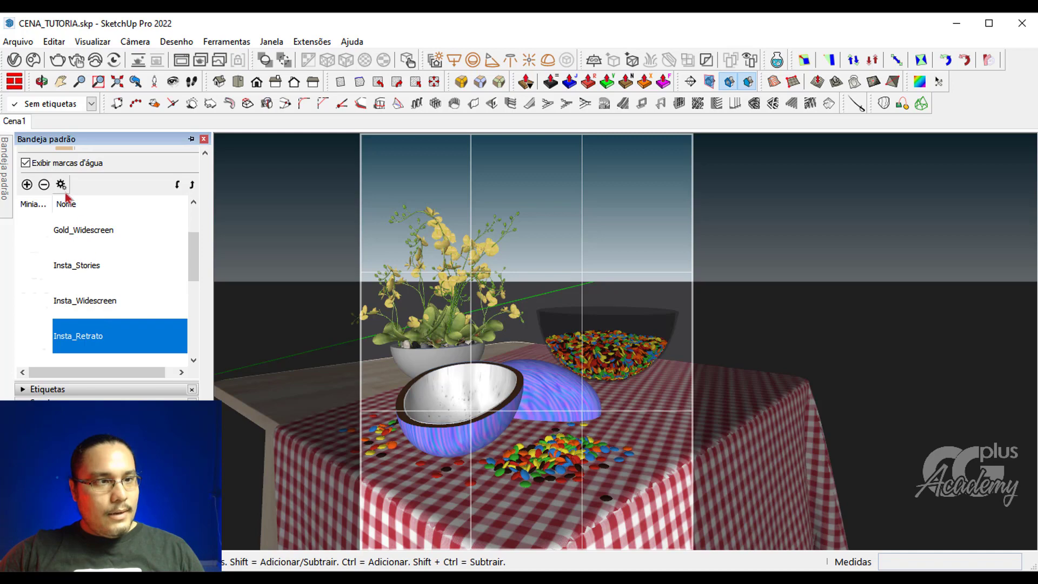
pyautogui.click(62, 184)
pyautogui.click(517, 429)
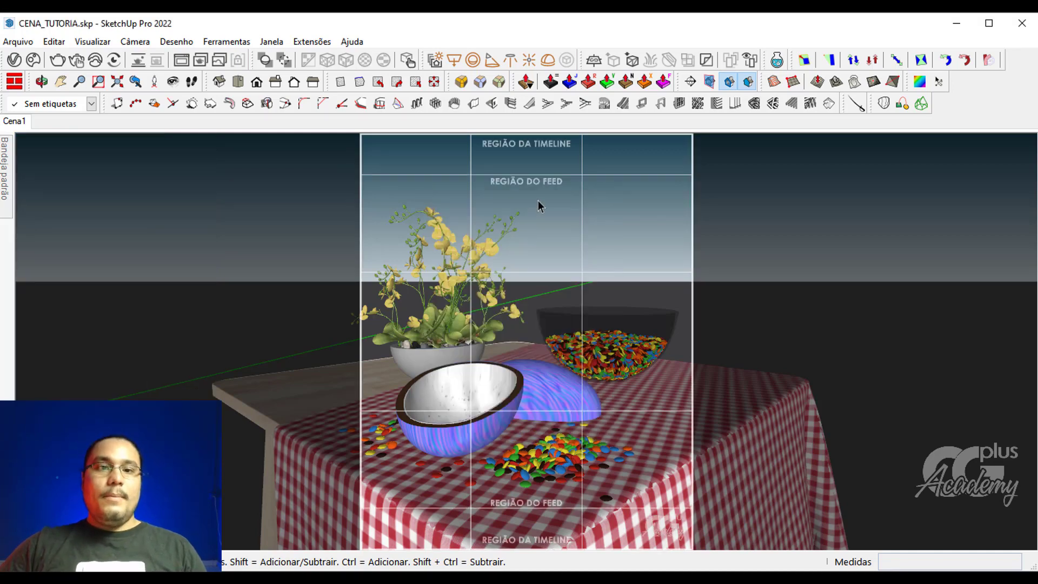
# Lower the camera toward table height and narrow the field of view to about 23.70 degrees around the egg halves
pyautogui.press('o')
pyautogui.moveTo(554, 295); pyautogui.dragTo(547, 264)
pyautogui.press('space')
pyautogui.press('z')
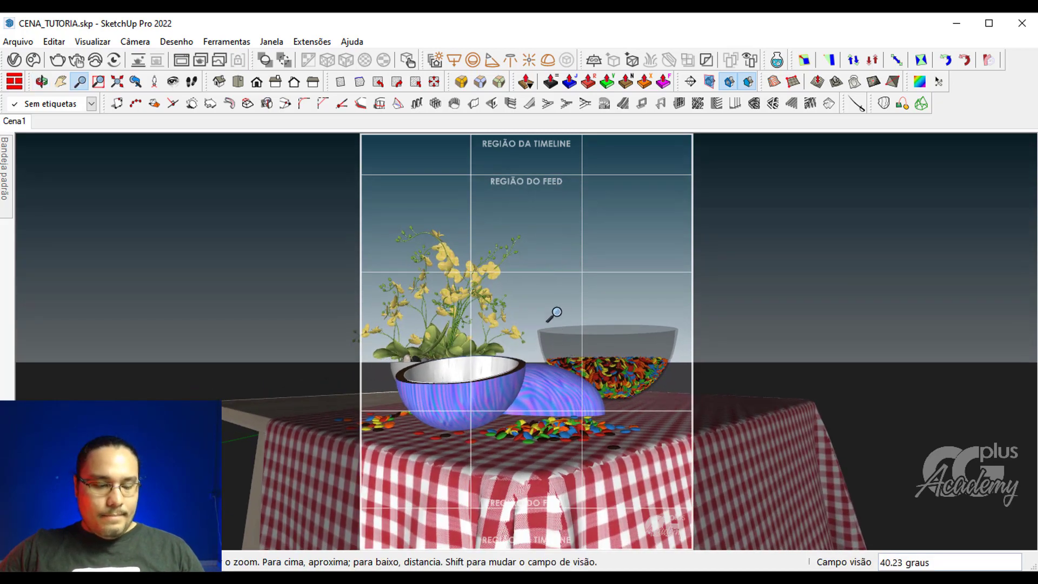
pyautogui.keyDown('shift'); pyautogui.moveTo(554, 313); pyautogui.dragTo(546, 334); pyautogui.keyUp('shift')
pyautogui.press('o')
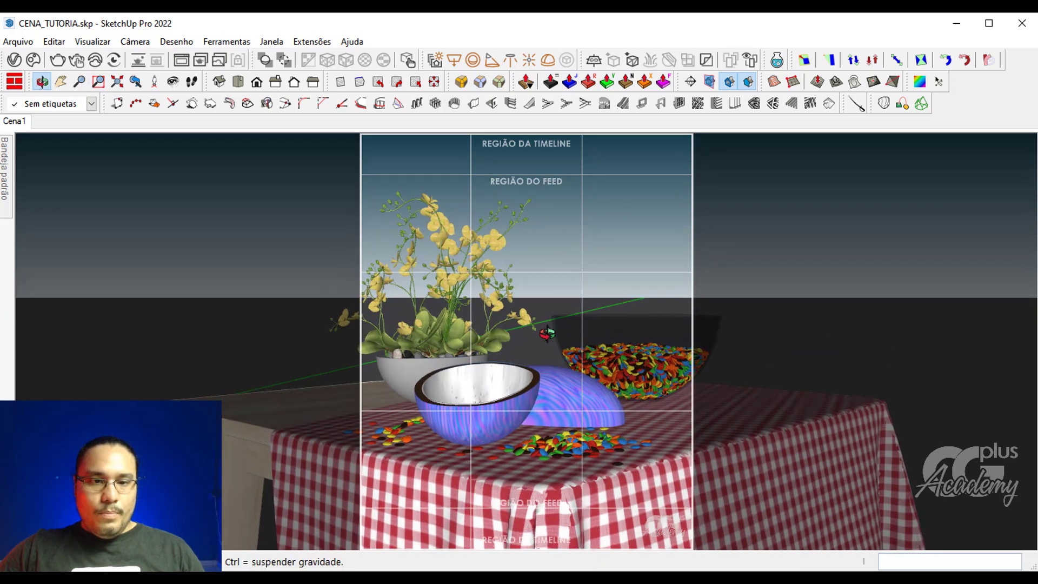
pyautogui.press('z')
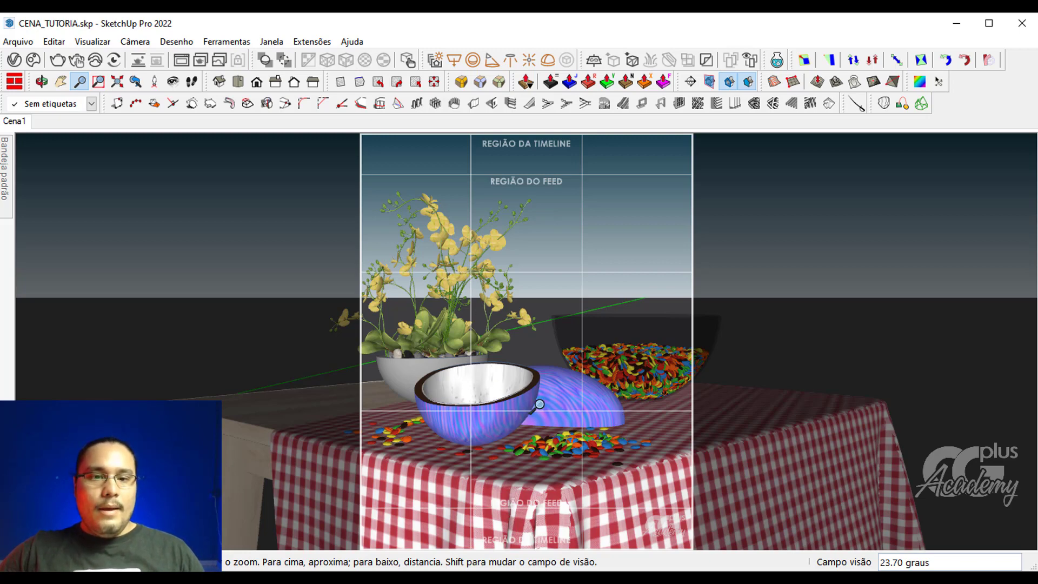
pyautogui.moveTo(602, 356); pyautogui.dragTo(639, 355, button='middle')
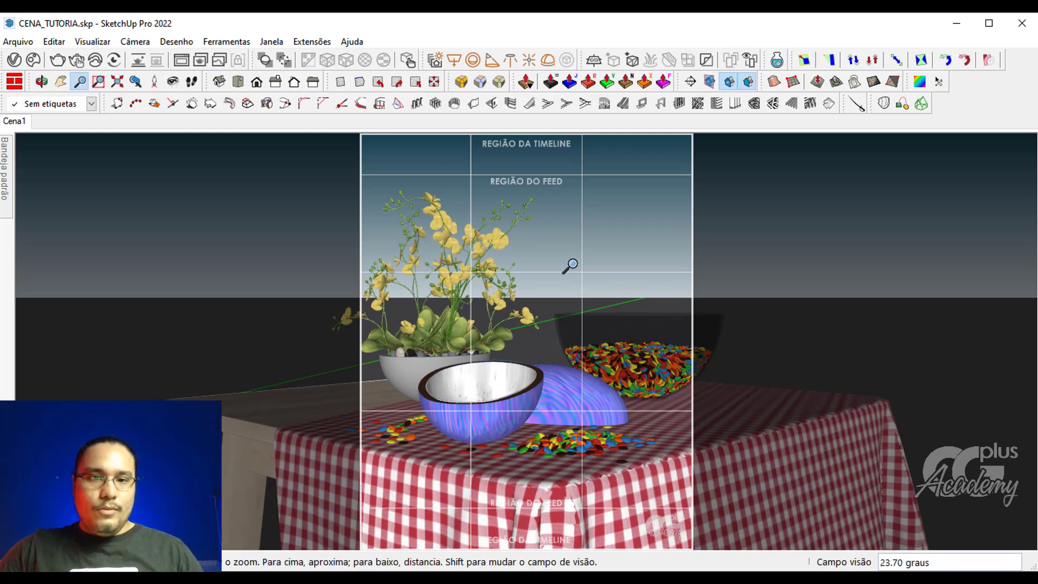
# Narrow the field of view to about 20.35 degrees and fit the eggs, orchid and candies within the feed guides from a low angle
pyautogui.moveTo(567, 266)
pyautogui.mouseDown(button='middle')
pyautogui.moveTo(569, 281)
pyautogui.moveTo(556, 260)
pyautogui.moveTo(551, 268)
pyautogui.mouseUp(button='middle')
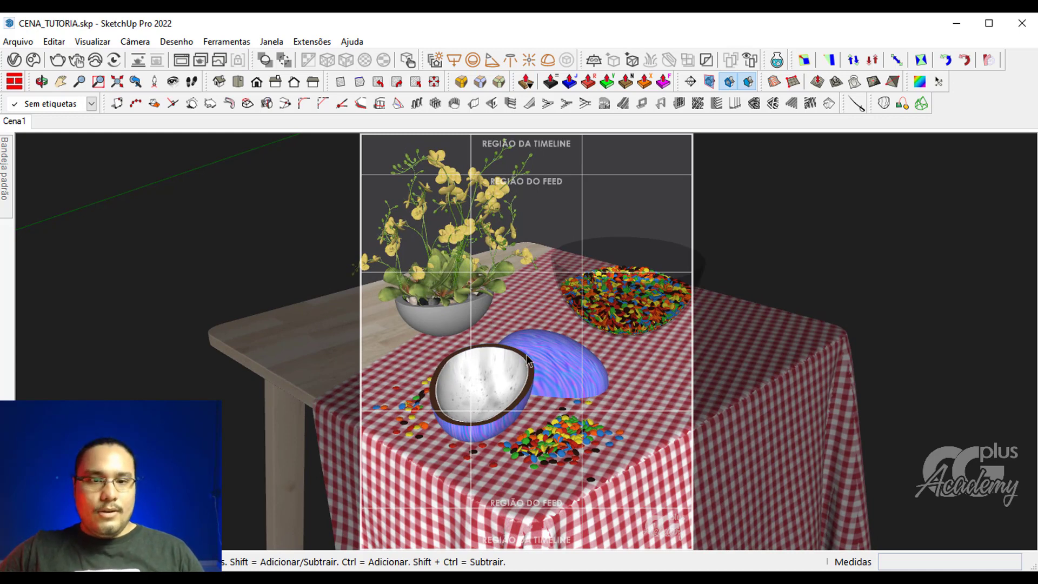
pyautogui.moveTo(529, 361)
pyautogui.mouseDown(button='middle')
pyautogui.moveTo(504, 326)
pyautogui.moveTo(515, 357)
pyautogui.mouseUp(button='middle')
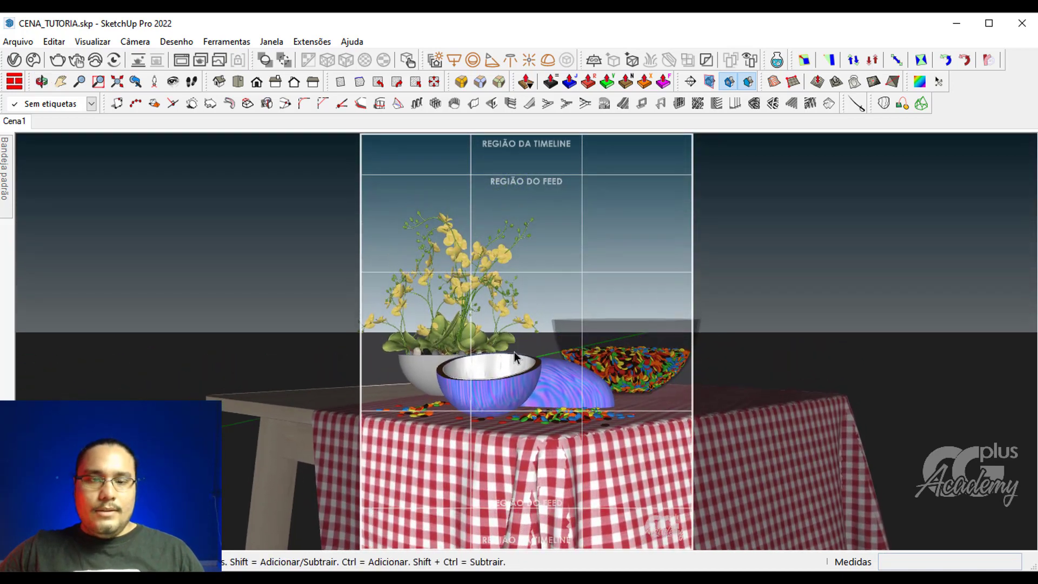
pyautogui.press('z')
pyautogui.moveTo(514, 357); pyautogui.dragTo(523, 301)
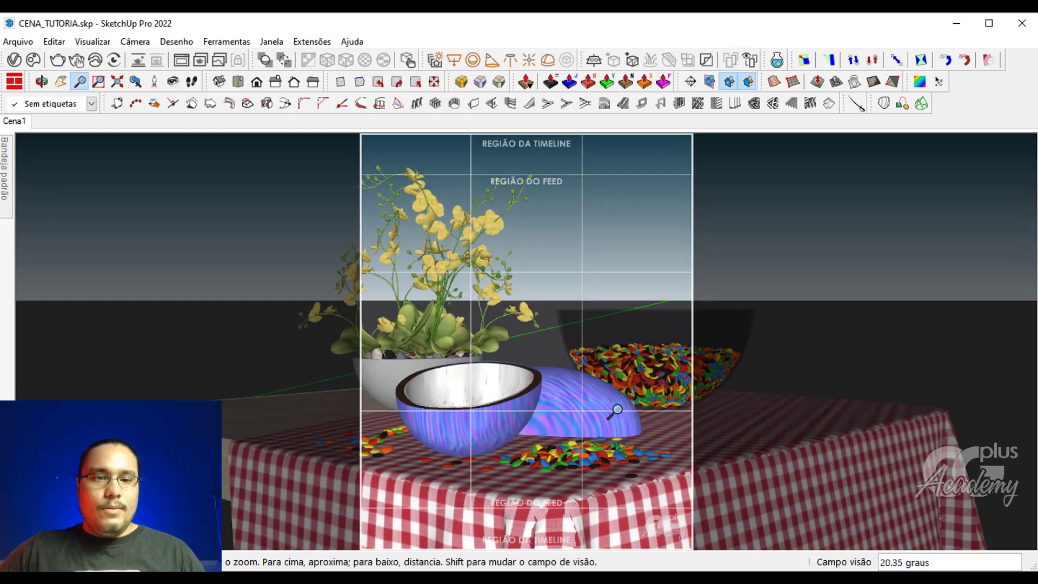
pyautogui.moveTo(457, 260); pyautogui.dragTo(469, 257, button='middle')
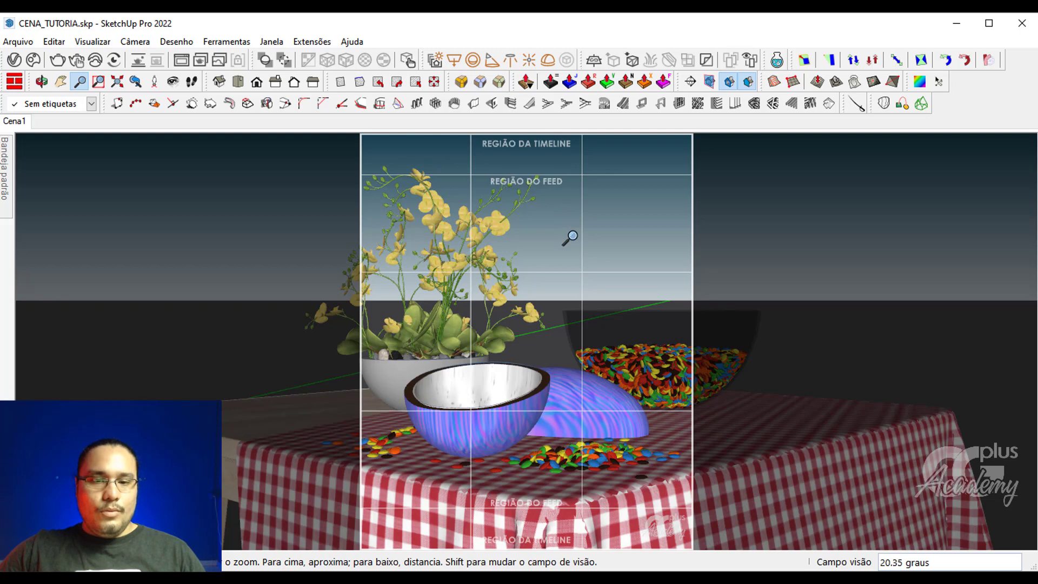
pyautogui.moveTo(569, 238); pyautogui.dragTo(572, 250, button='middle')
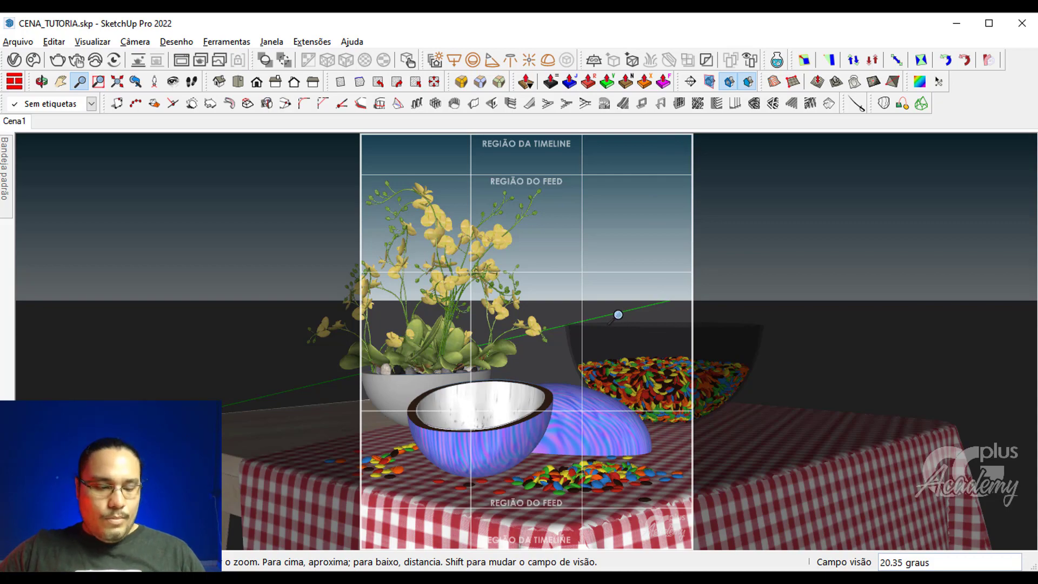
# Save the framed view as a new scene and check it by switching to Cena1 and back
pyautogui.hotkey('ctrl', 'shift', 'n')
pyautogui.click(533, 363)
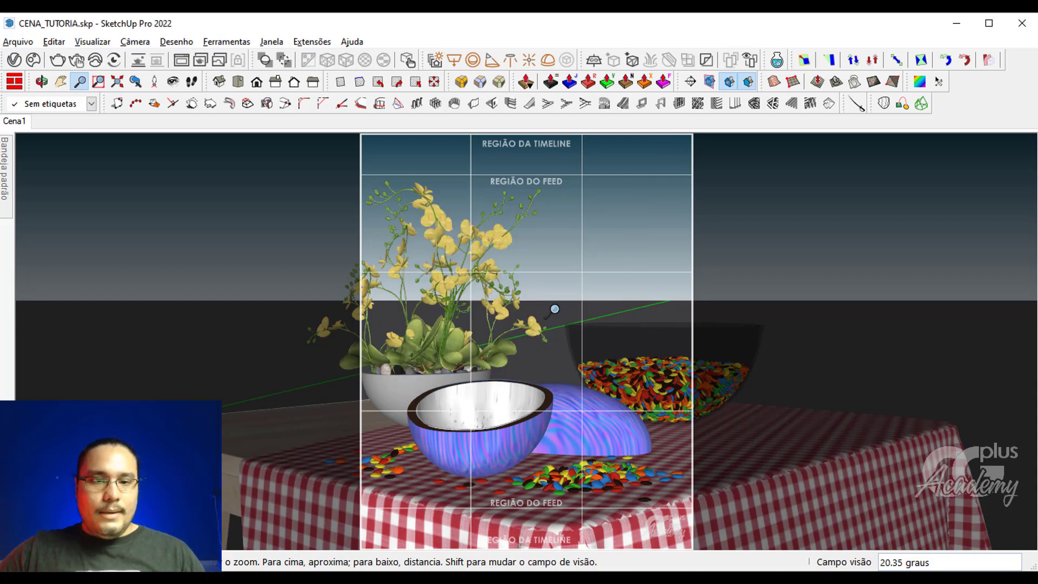
pyautogui.click(49, 121)
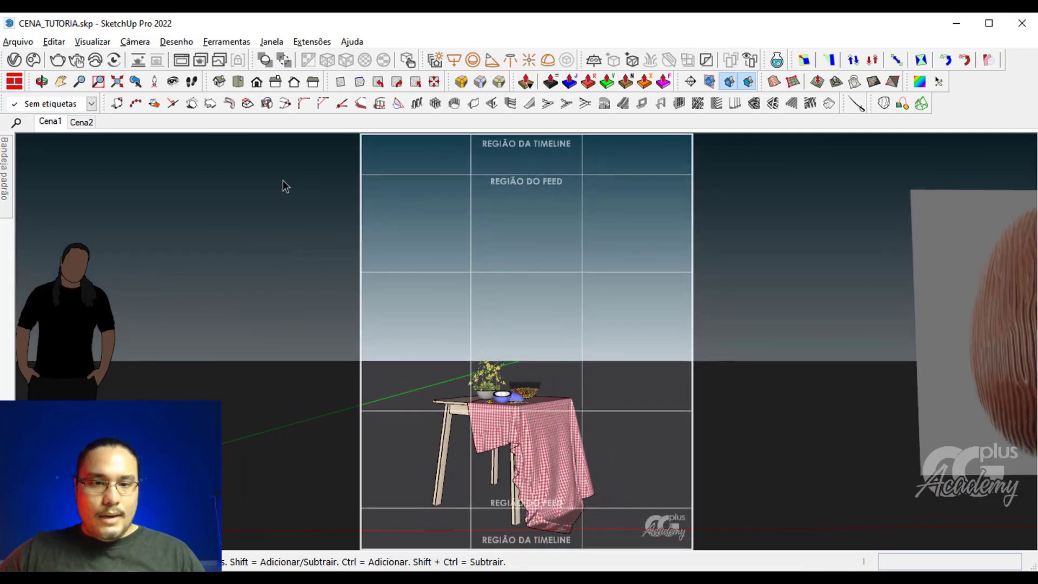
pyautogui.click(81, 121)
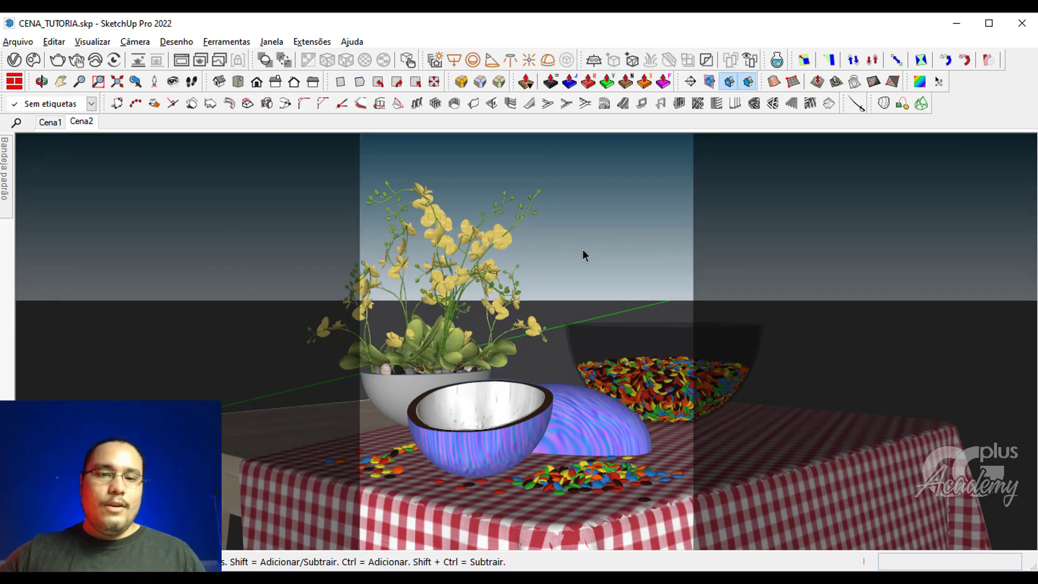
# Remap the texture on the inner face of the open egg half with a view-based Planar Map
pyautogui.doubleClick(478, 405)
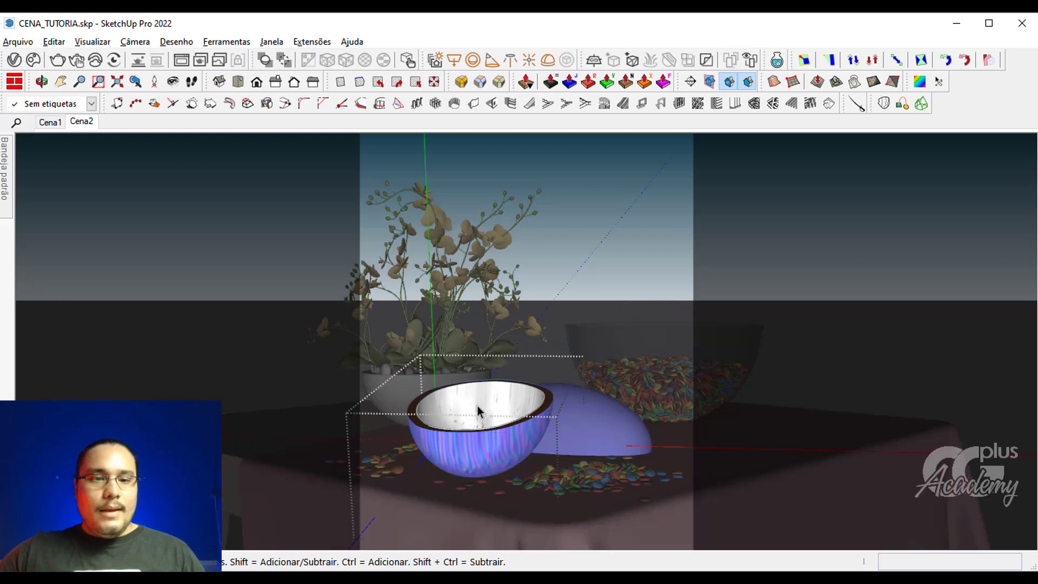
pyautogui.click(477, 406)
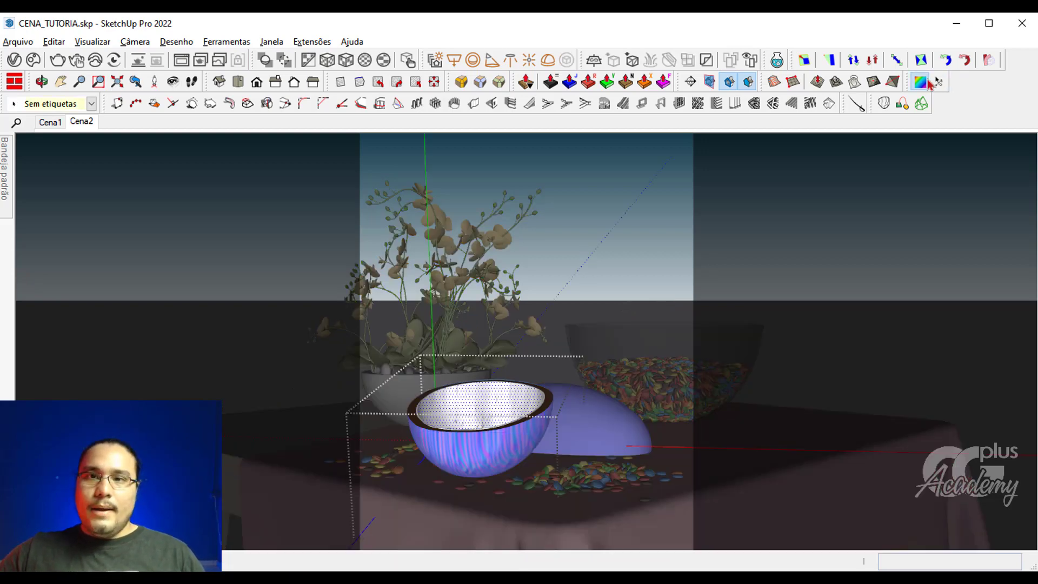
pyautogui.click(921, 103)
pyautogui.rightClick(470, 398)
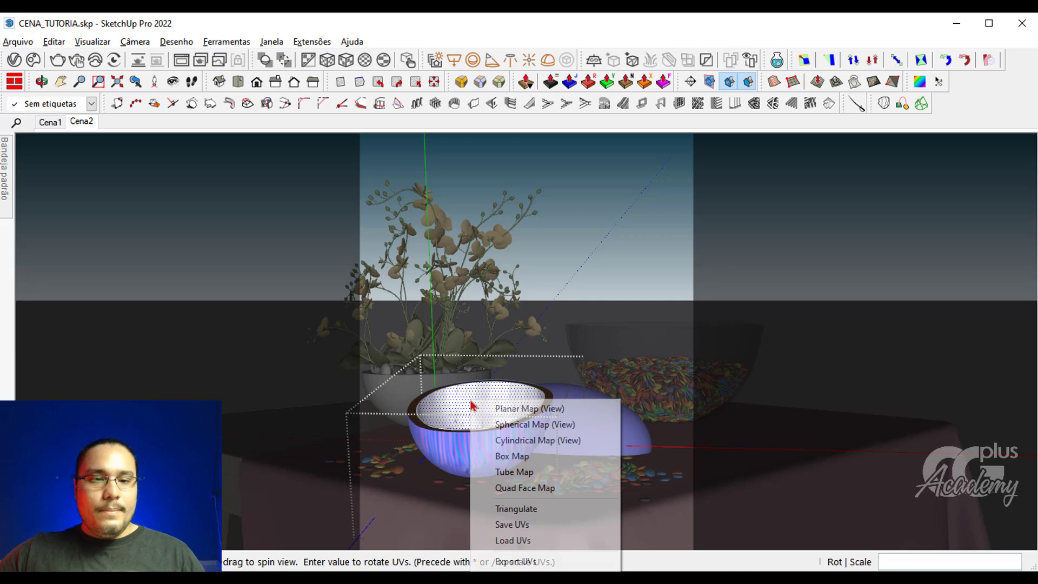
pyautogui.click(499, 408)
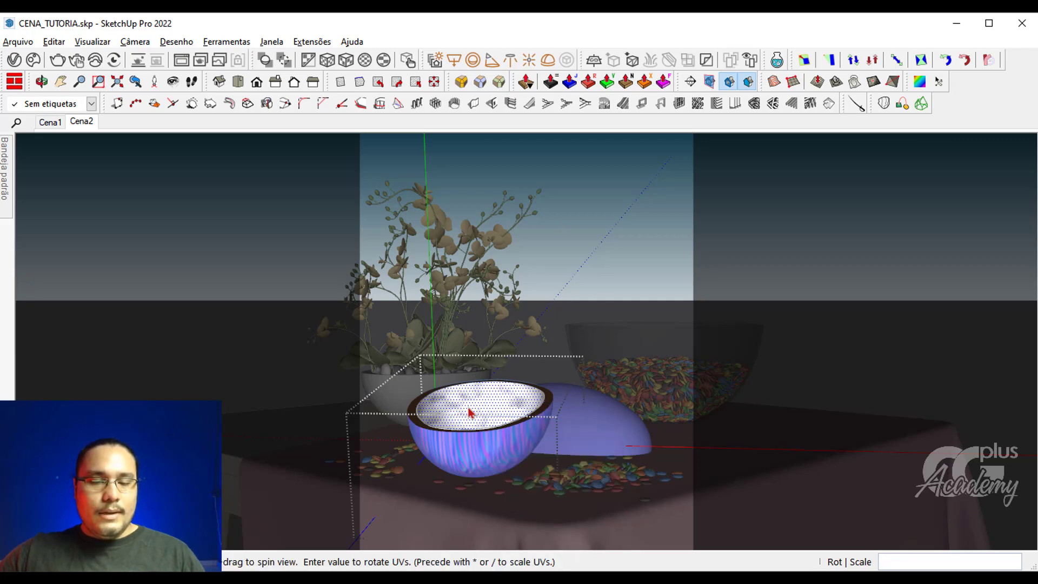
pyautogui.press('space')
pyautogui.click(588, 256)
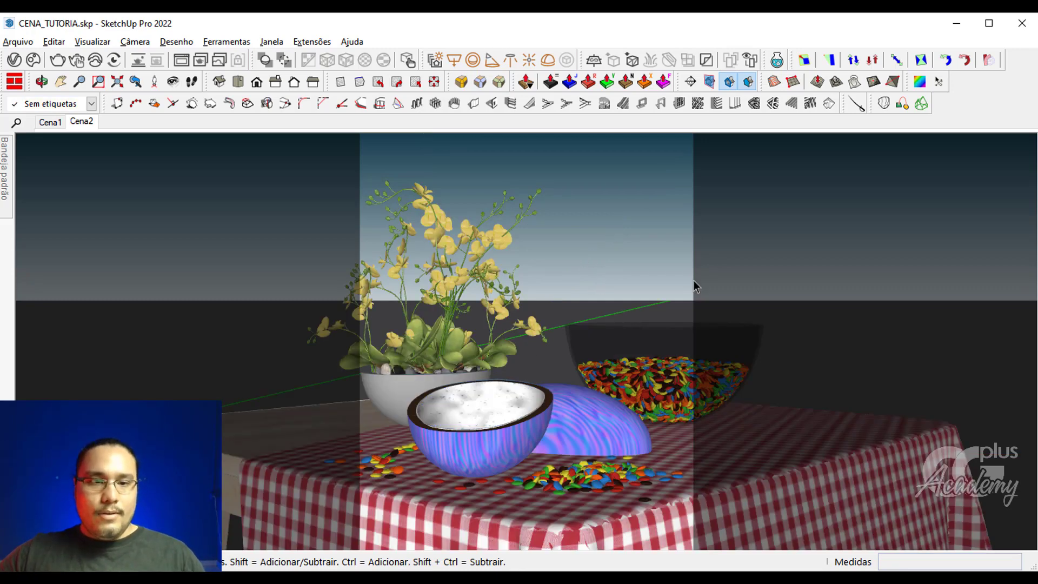
# In the V-Ray render quality settings, set the Noise Limit to 0,009 and the Shading Rate to 4
pyautogui.click(14, 60)
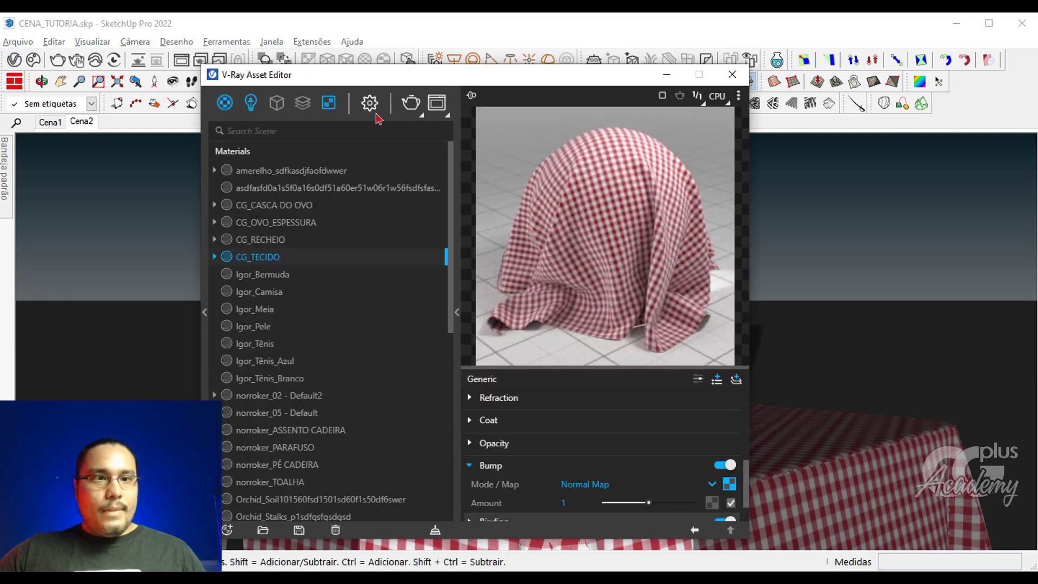
pyautogui.click(268, 296)
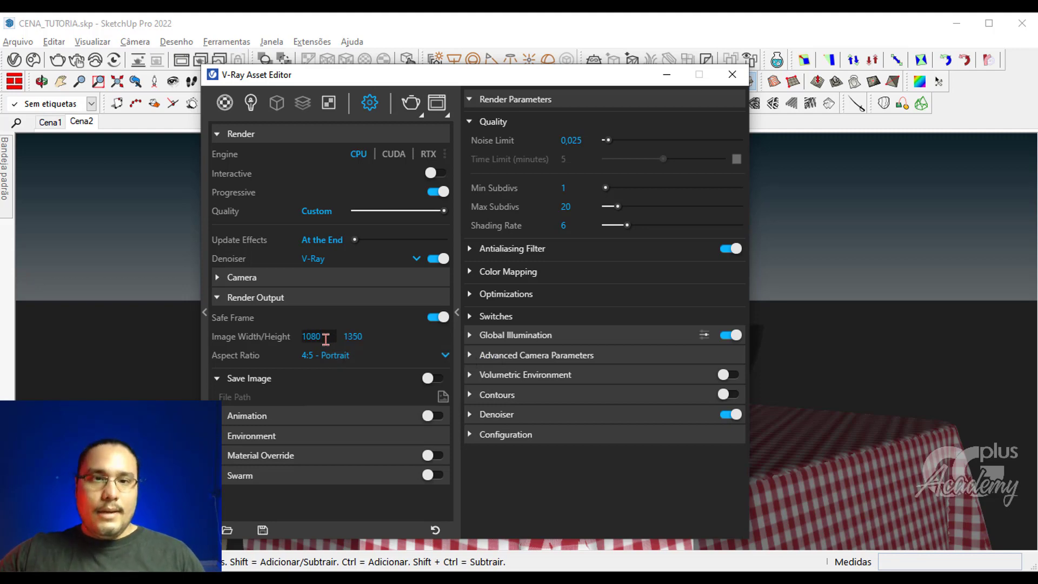
pyautogui.moveTo(573, 140); pyautogui.dragTo(586, 139)
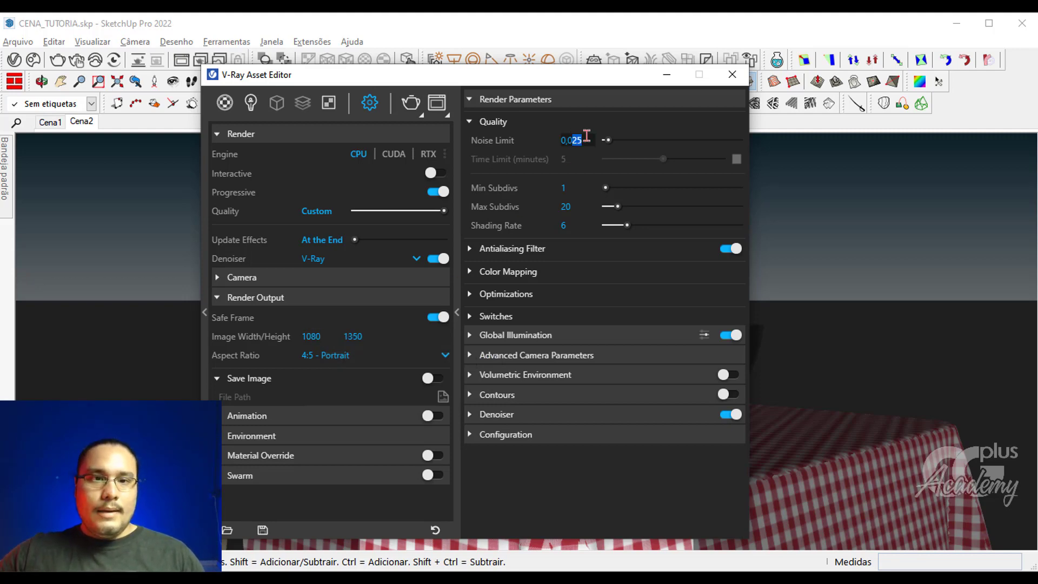
pyautogui.write('0')
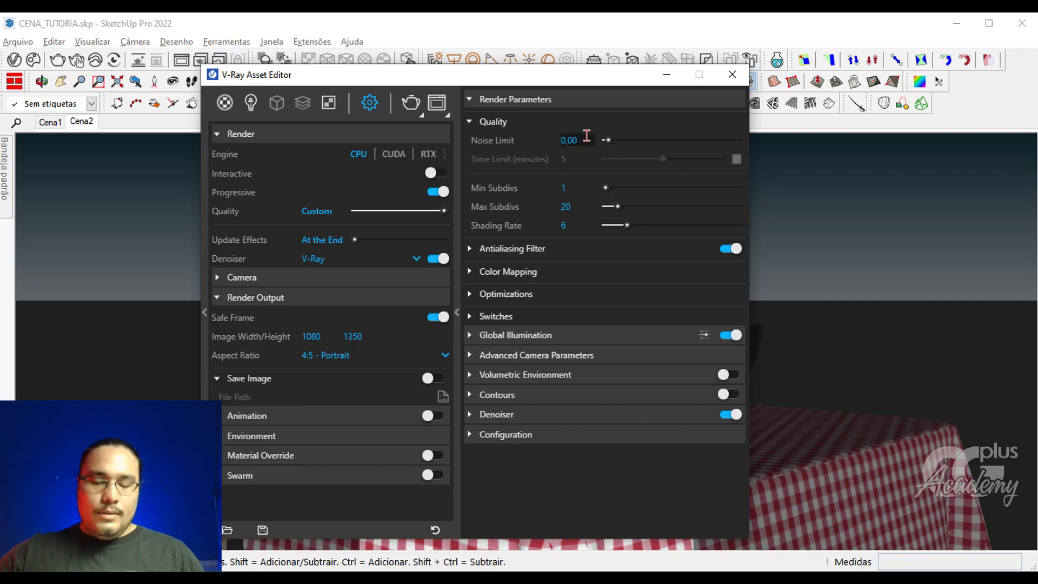
pyautogui.write('9')
pyautogui.doubleClick(564, 208)
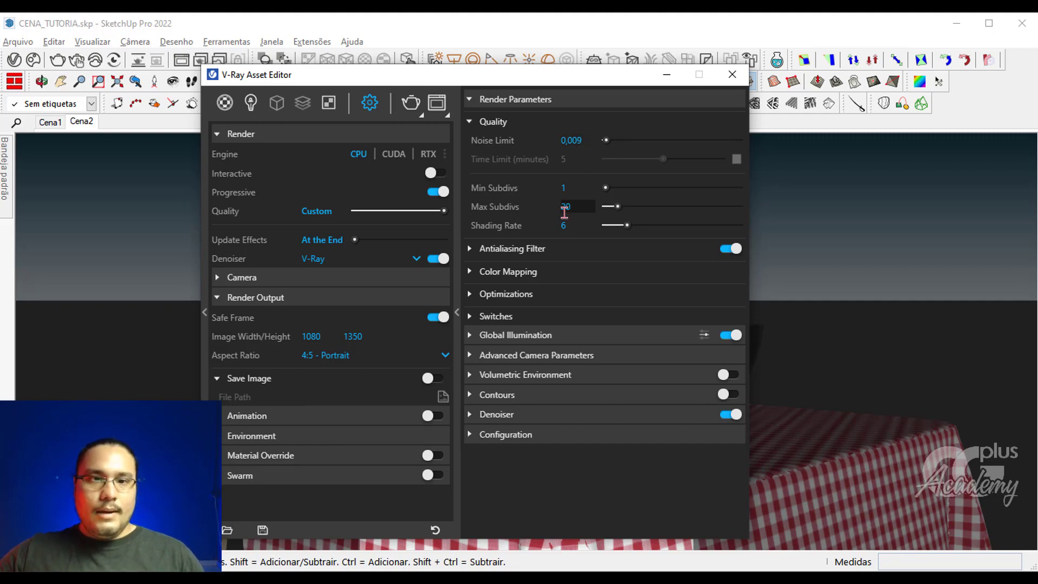
pyautogui.click(570, 223)
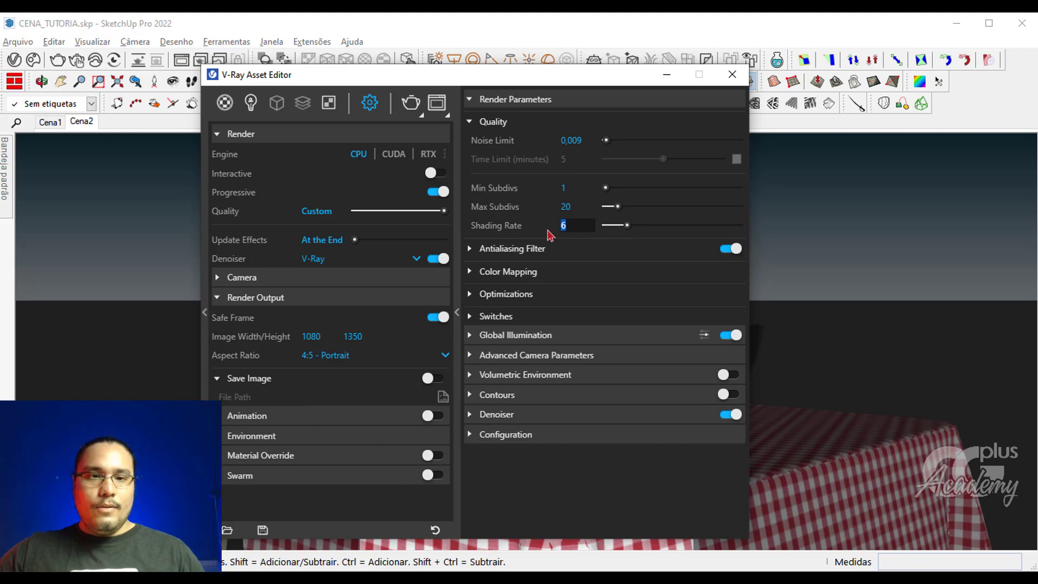
pyautogui.write('4')
pyautogui.press('Return')
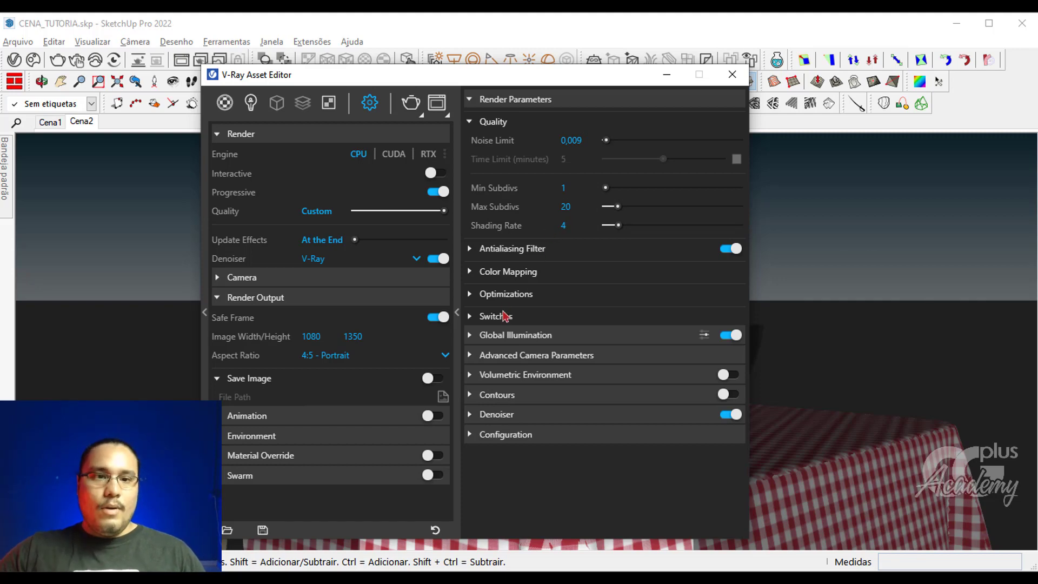
# Set the Light Cache Subdivs to 600 in the Global Illumination settings
pyautogui.click(523, 293)
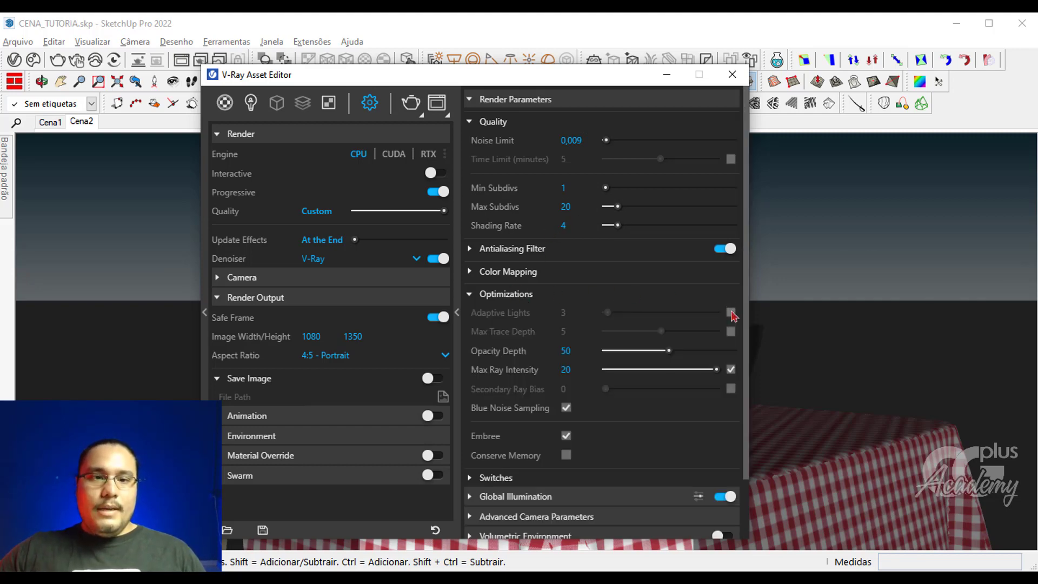
pyautogui.click(527, 295)
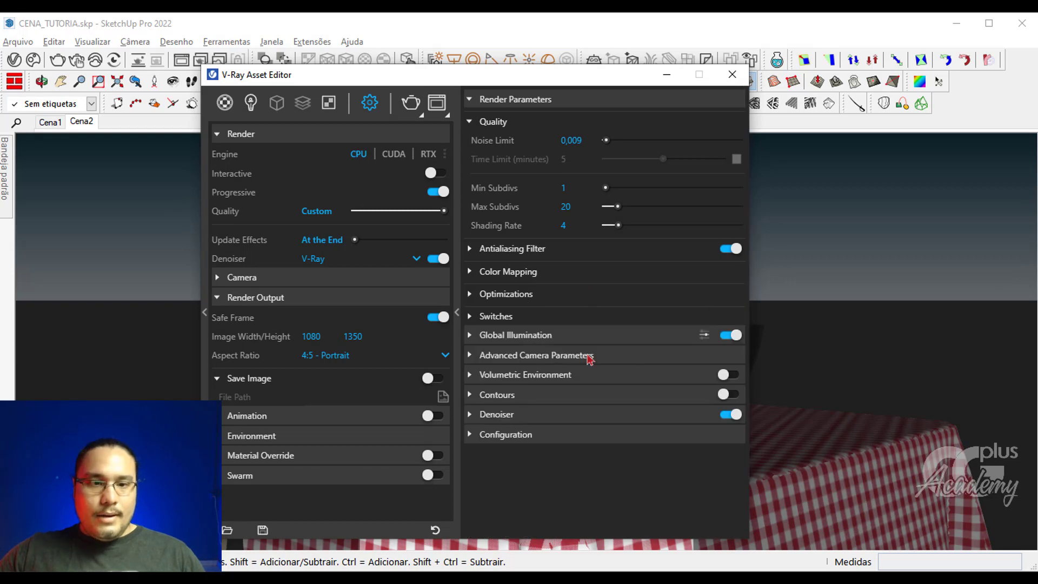
pyautogui.click(588, 336)
pyautogui.scroll(-2, 573, 406)
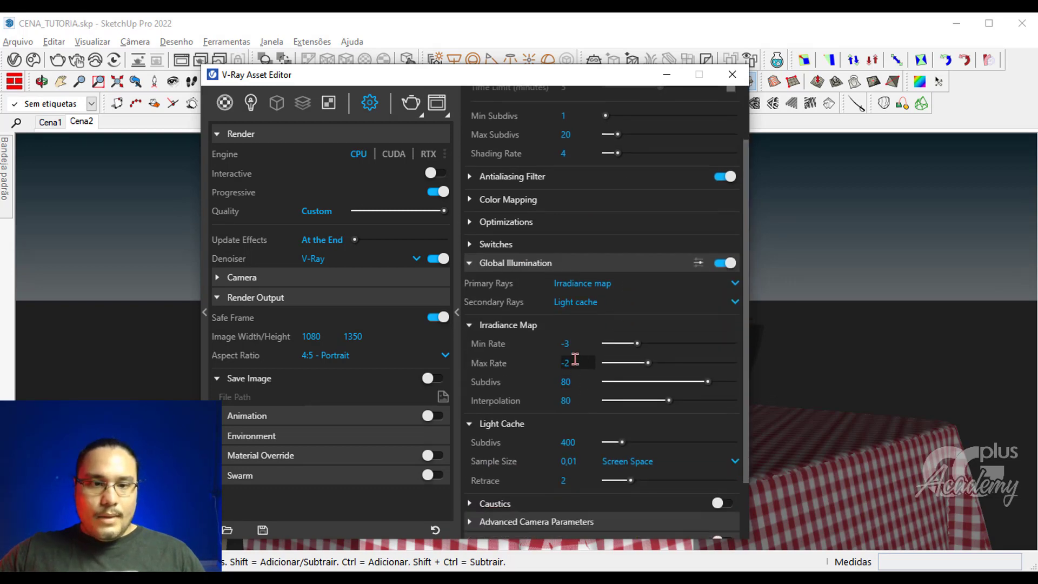
pyautogui.click(565, 382)
pyautogui.click(576, 442)
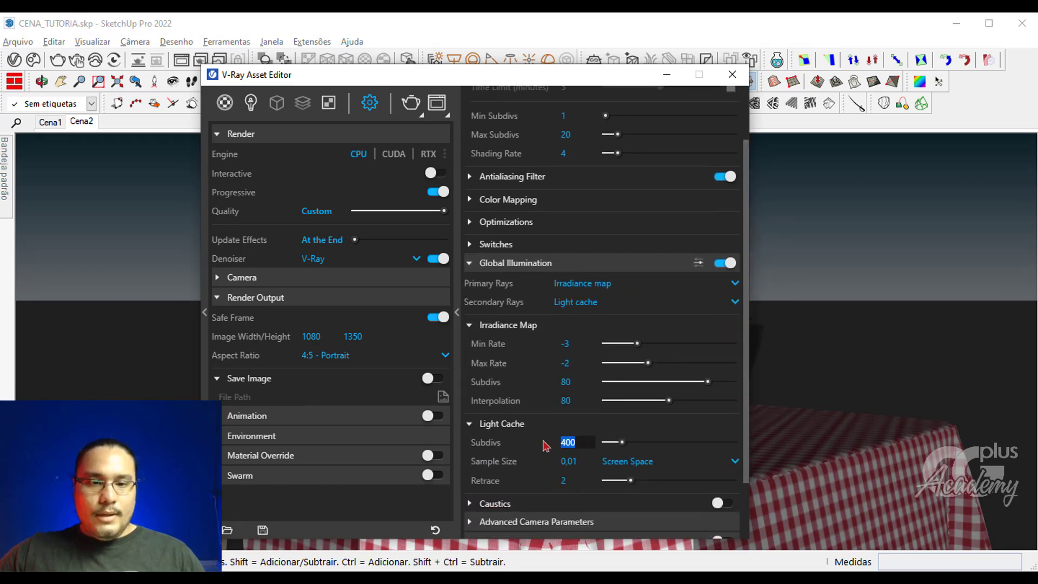
pyautogui.write('600')
pyautogui.press('Return')
pyautogui.click(527, 265)
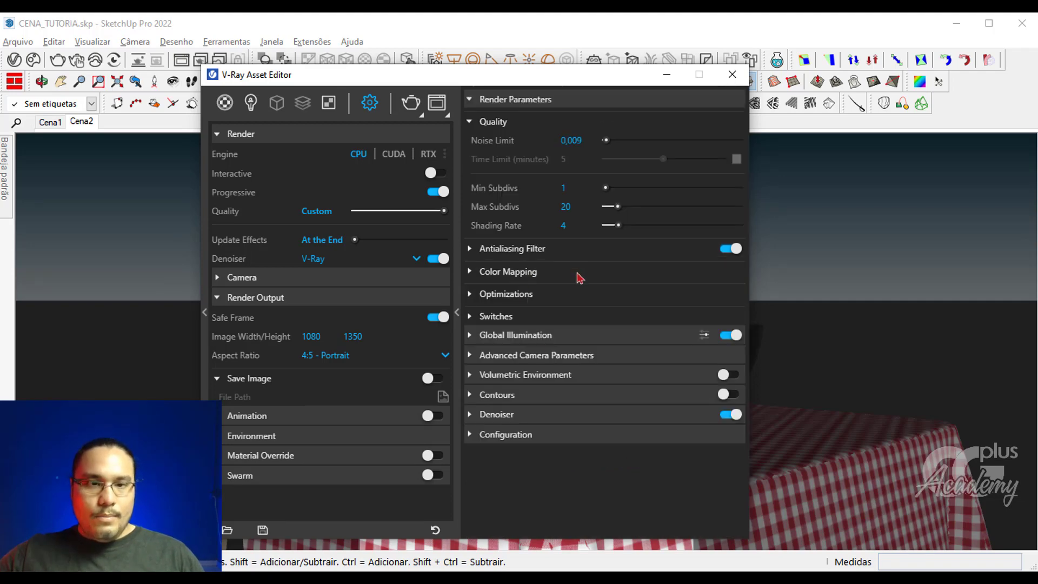
# Review the render denoiser settings and the environment background settings
pyautogui.click(551, 422)
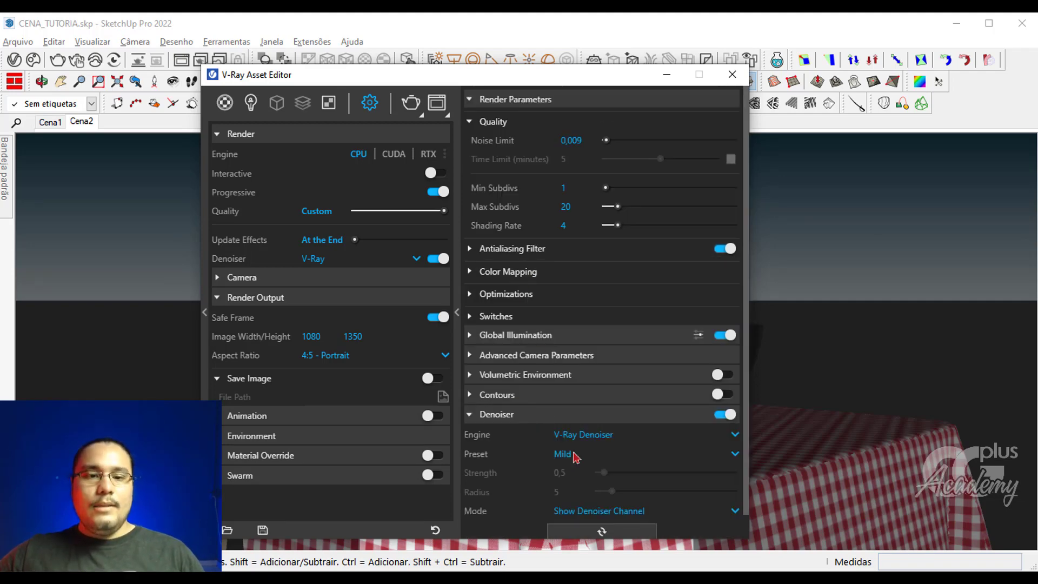
pyautogui.click(522, 418)
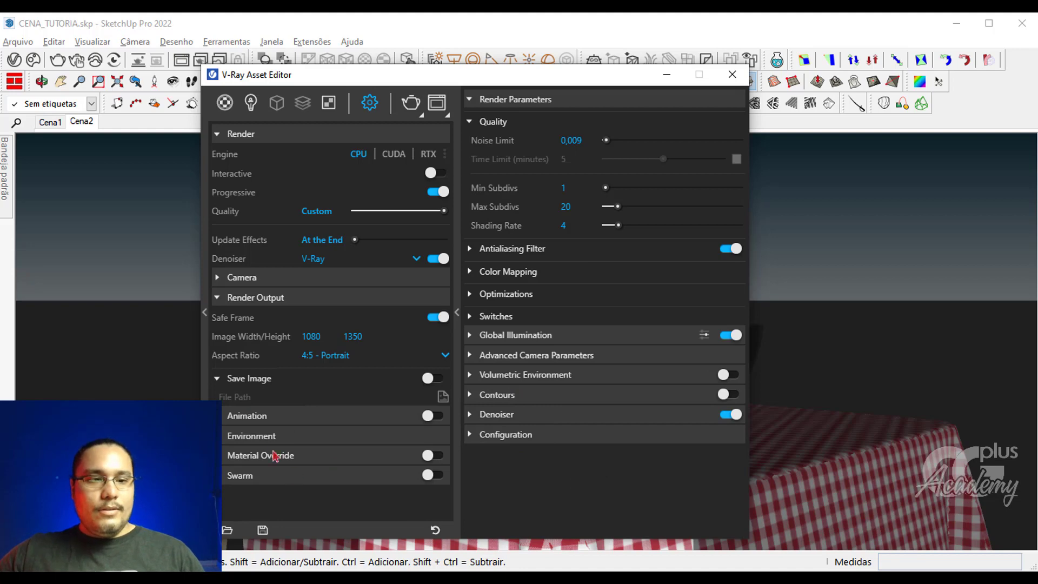
pyautogui.click(252, 435)
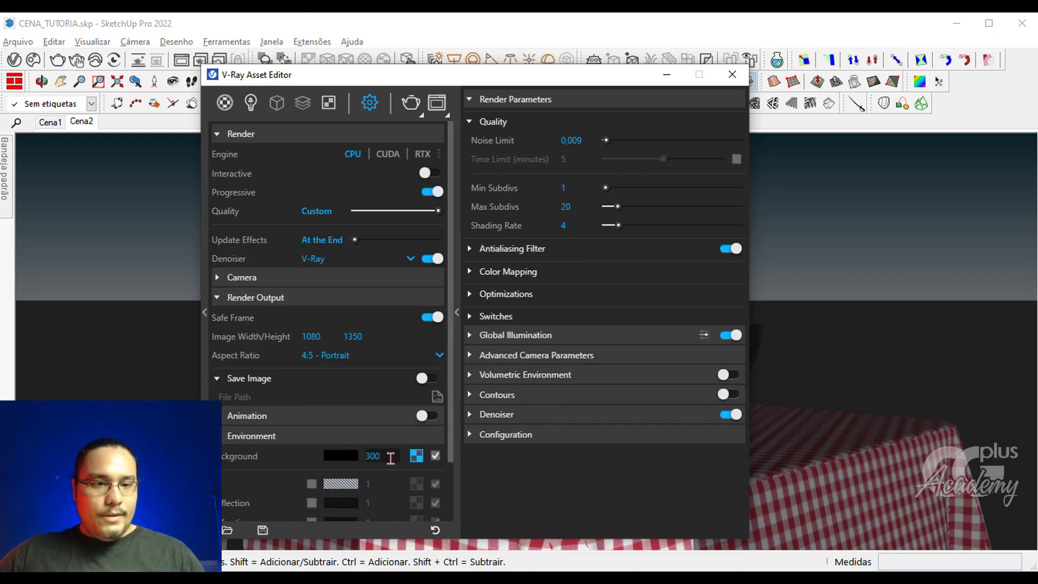
pyautogui.click(314, 436)
# Show the frame buffer, start a test render of the framed scene at 1080 x 1350, and stop it
pyautogui.click(437, 112)
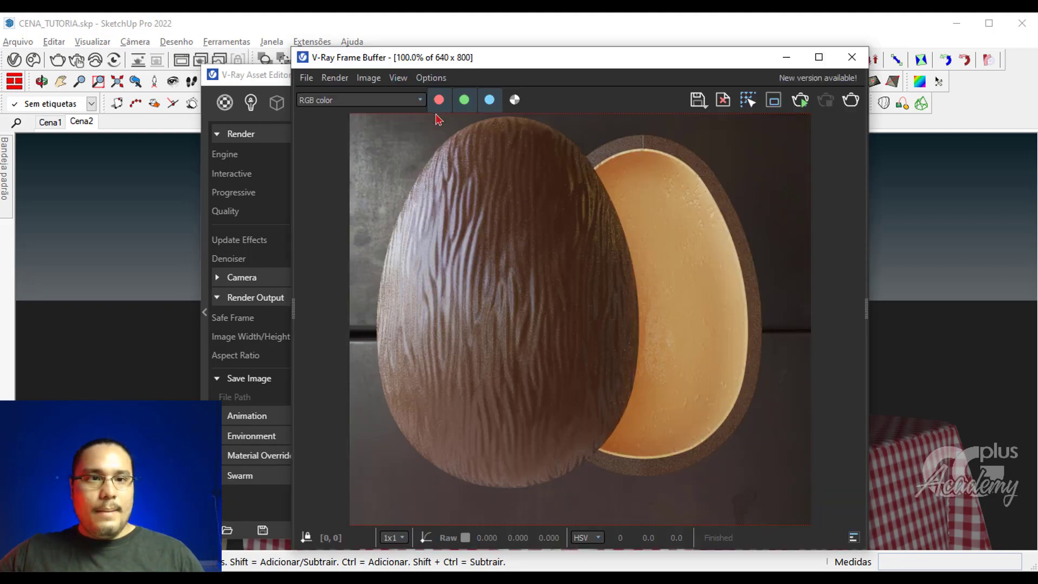
pyautogui.scroll(-3, 690, 208)
pyautogui.scroll(2, 634, 293)
pyautogui.scroll(1, 633, 292)
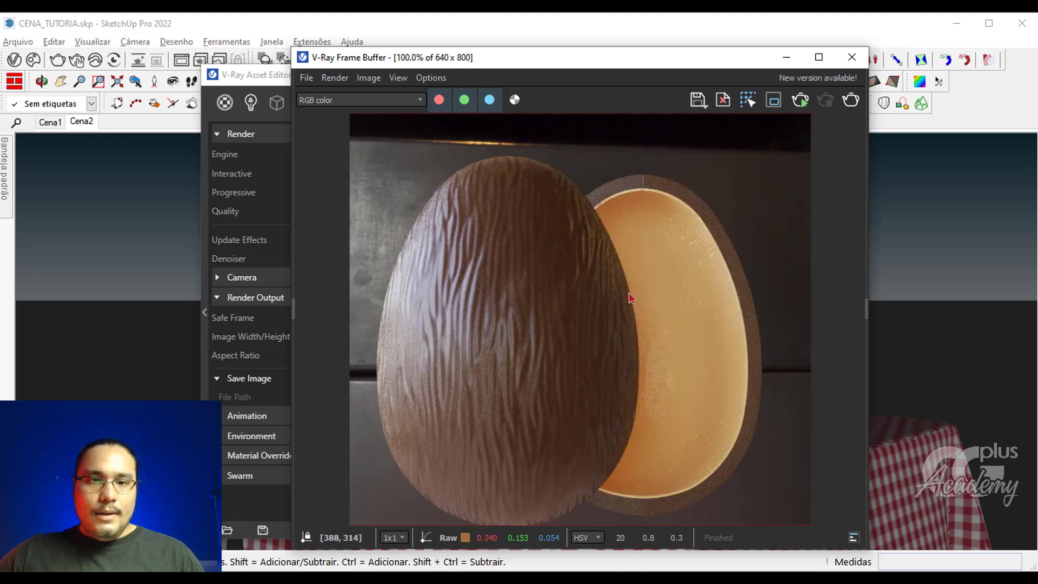
pyautogui.scroll(-1, 631, 295)
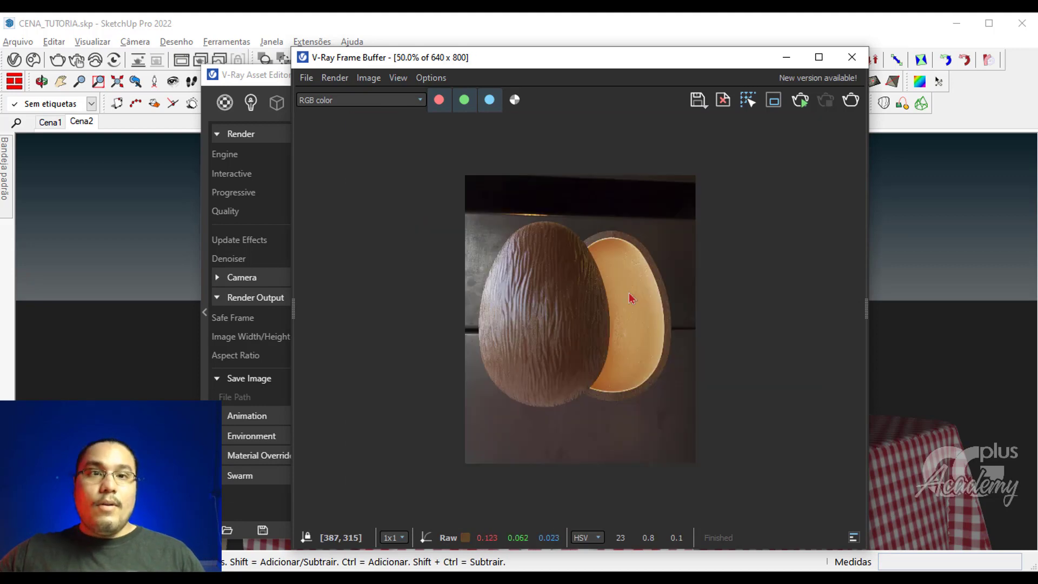
pyautogui.click(850, 101)
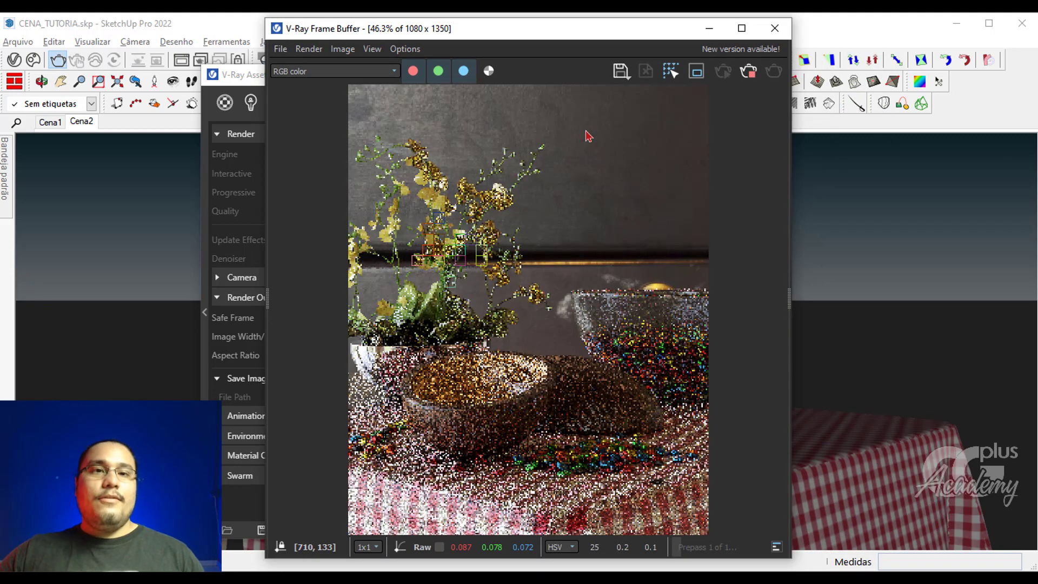
pyautogui.click(748, 71)
# Define a render region over the upper part of the image, down to the eggs, and start an interactive render
pyautogui.click(696, 71)
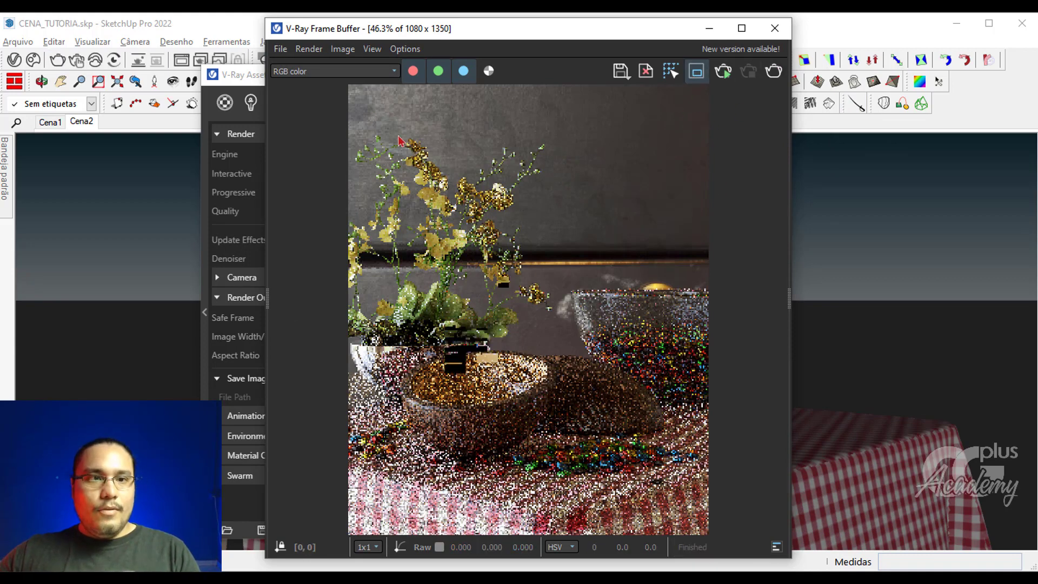
pyautogui.moveTo(705, 416); pyautogui.dragTo(349, 86)
pyautogui.click(724, 71)
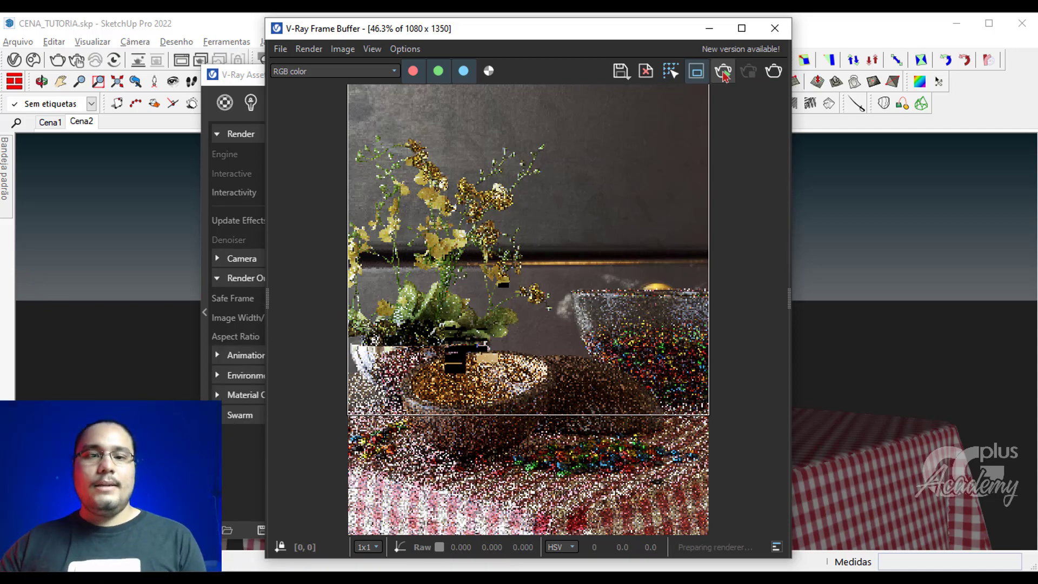
# Open the environment background's bitmap and expand its Texture Placement settings down to the rotation values
pyautogui.click(238, 87)
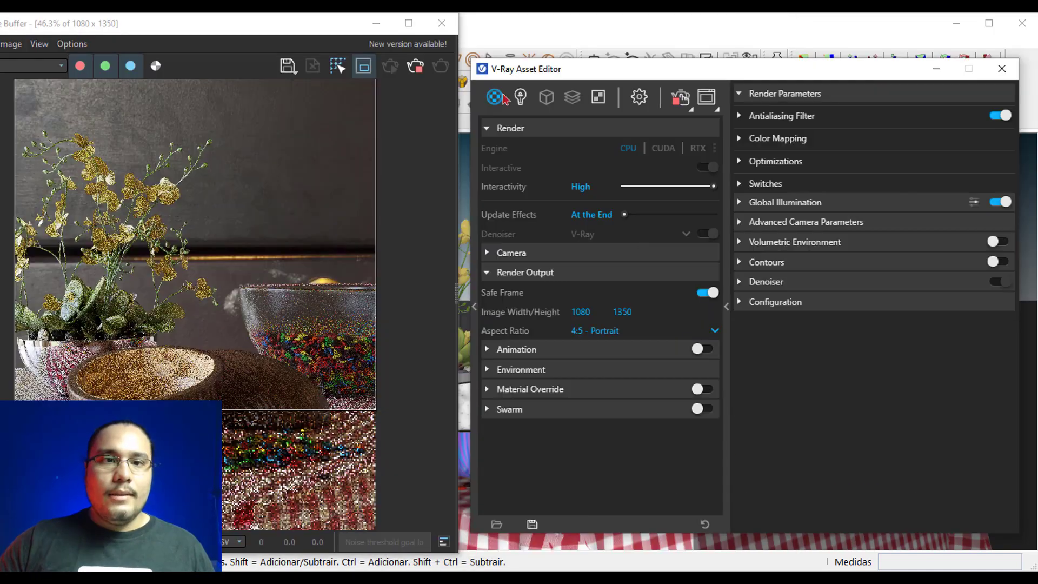
pyautogui.click(493, 97)
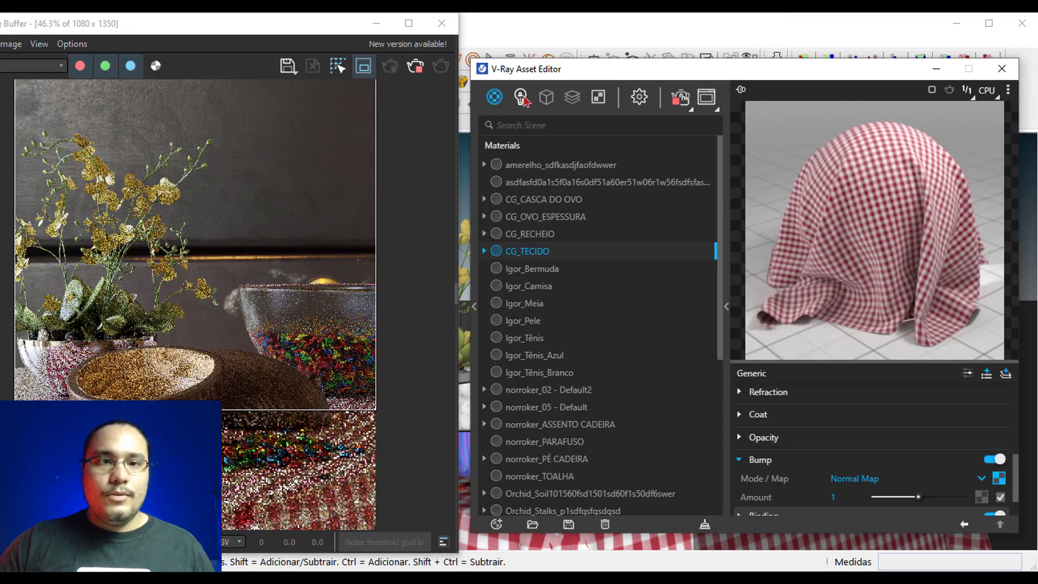
pyautogui.click(637, 97)
pyautogui.click(606, 368)
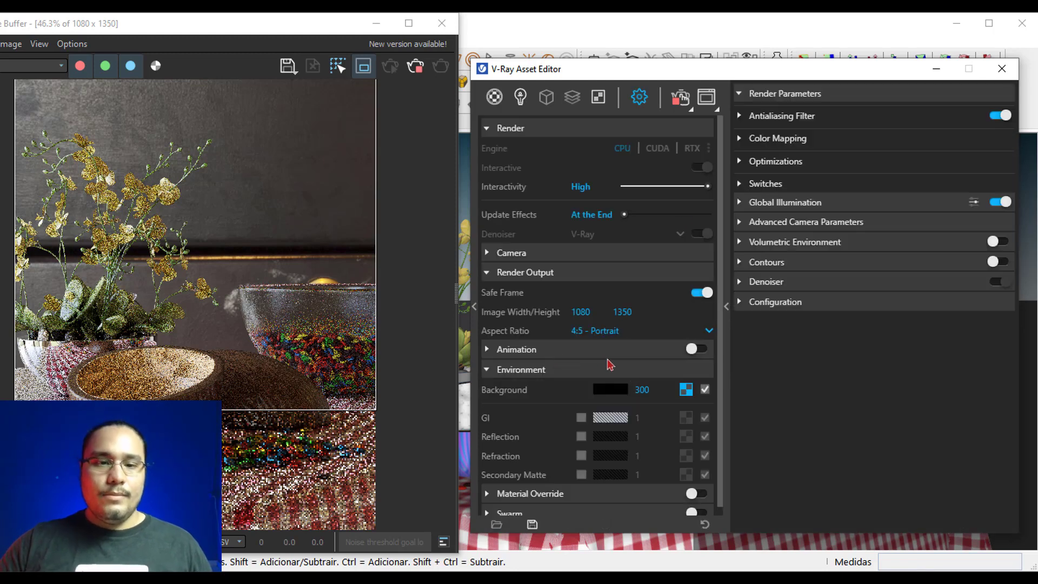
pyautogui.click(686, 389)
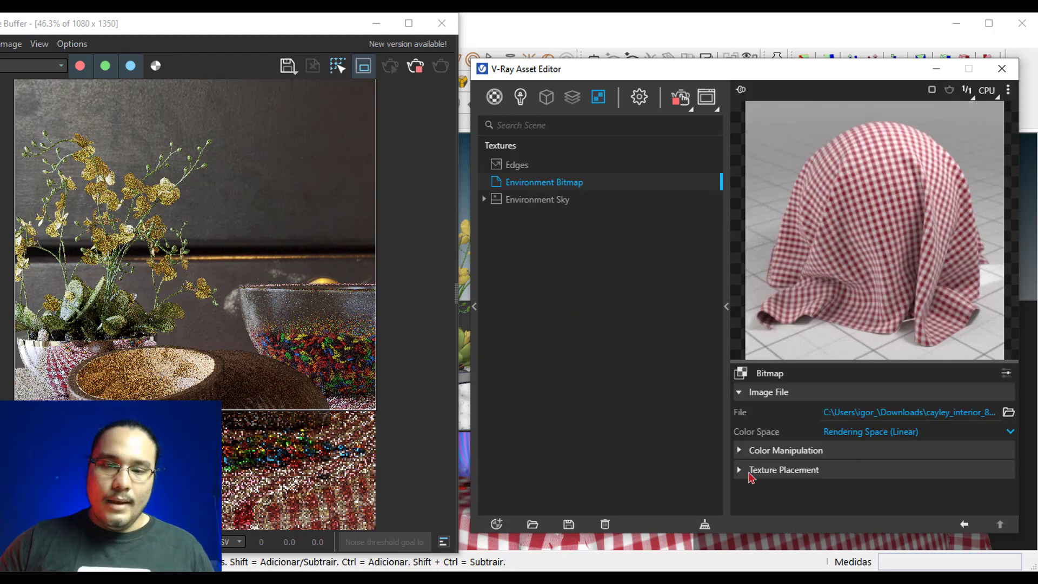
pyautogui.click(747, 470)
pyautogui.scroll(-5, 777, 436)
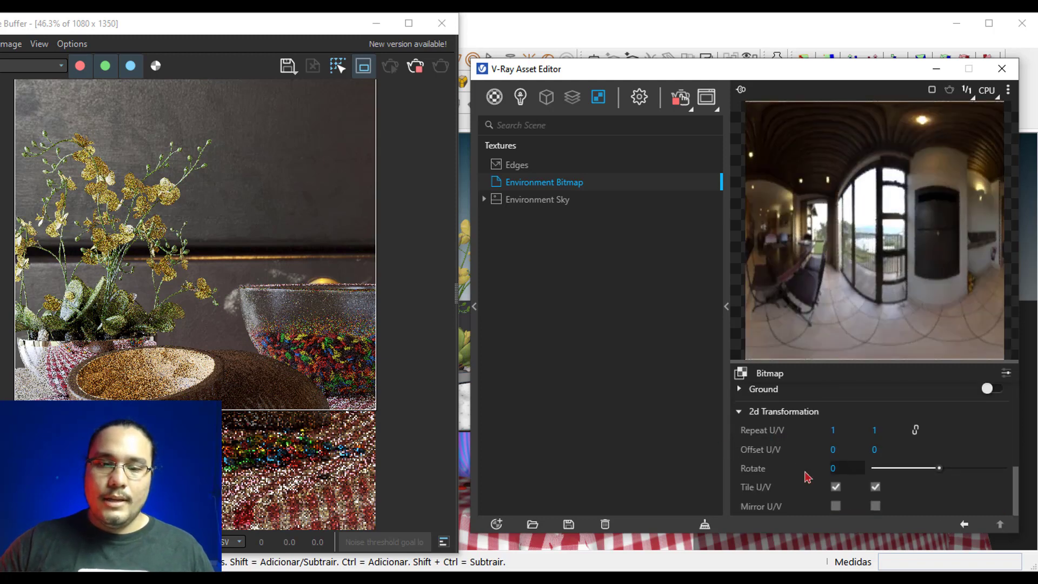
pyautogui.scroll(4, 786, 478)
pyautogui.scroll(1, 790, 486)
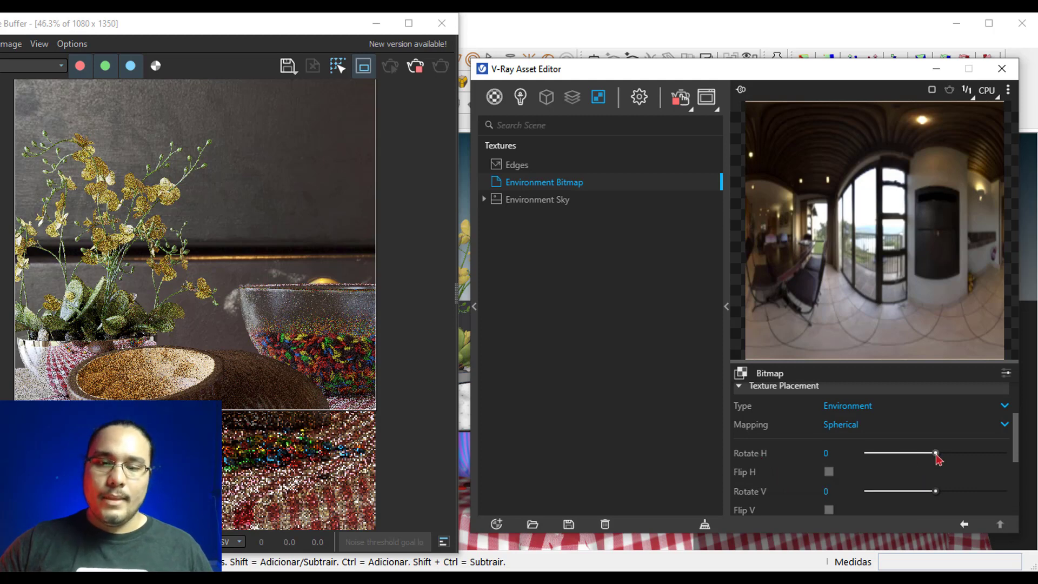
# Rotate the environment bitmap horizontally to 227,2 during the interactive render, and stop the render
pyautogui.moveTo(938, 459); pyautogui.dragTo(941, 459)
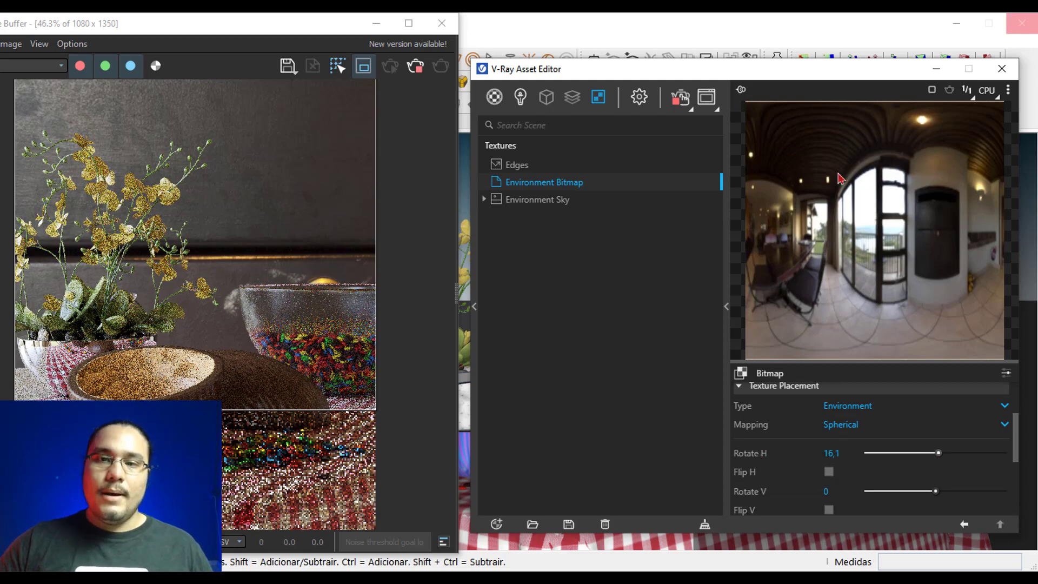
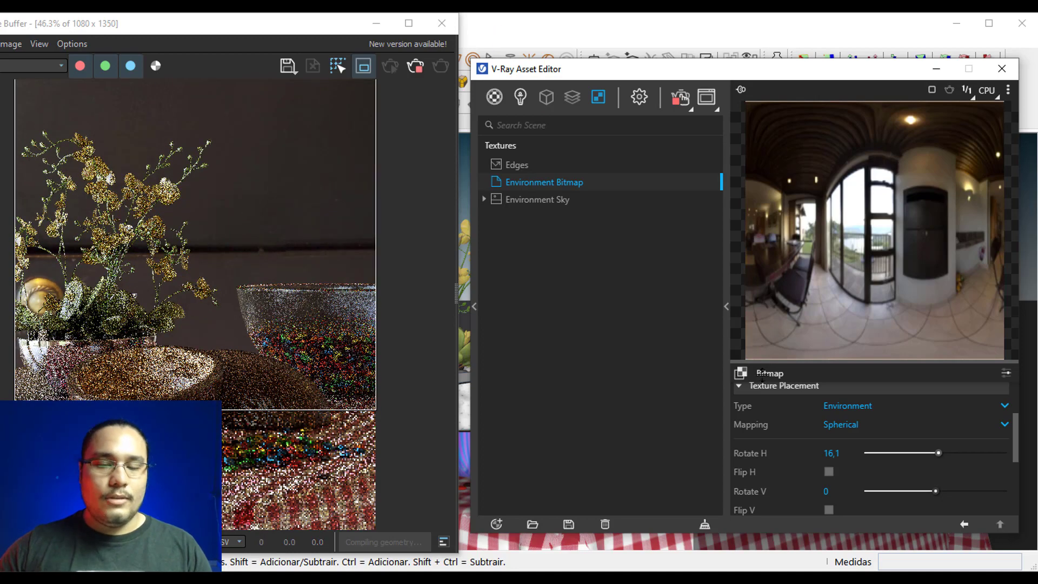
pyautogui.moveTo(938, 453); pyautogui.dragTo(960, 454)
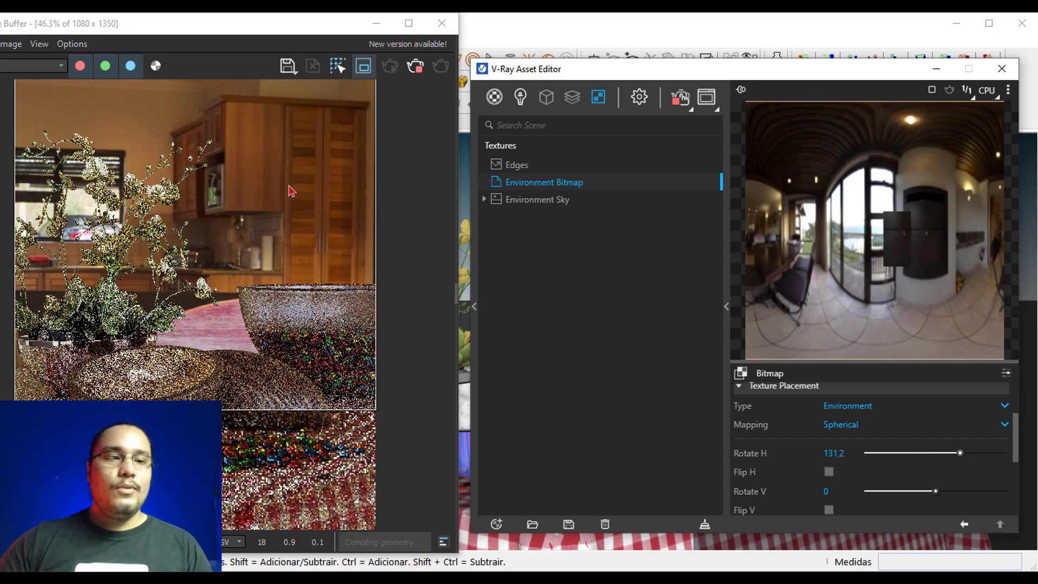
pyautogui.click(966, 453)
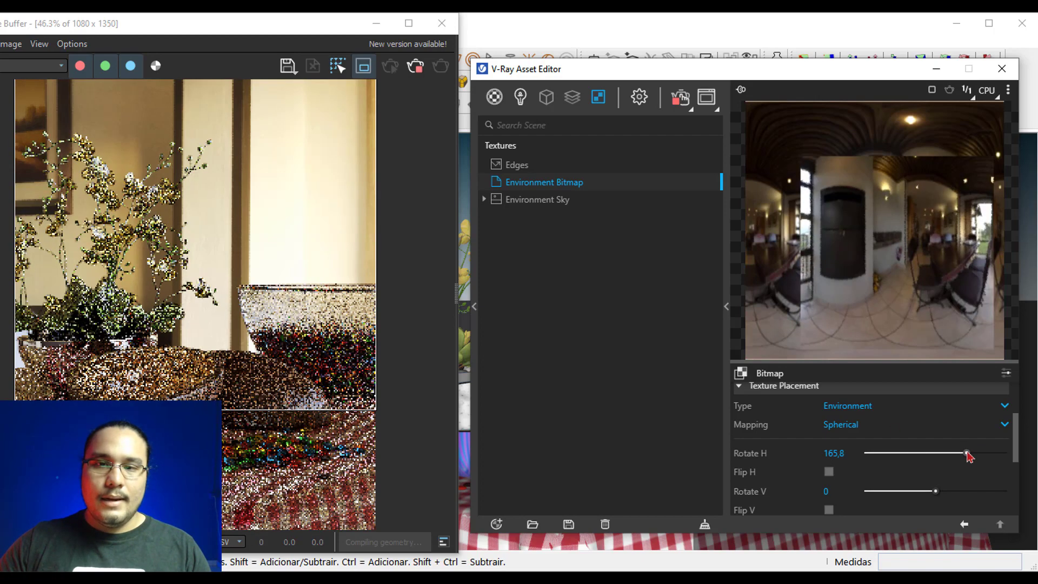
pyautogui.click(972, 453)
pyautogui.click(974, 453)
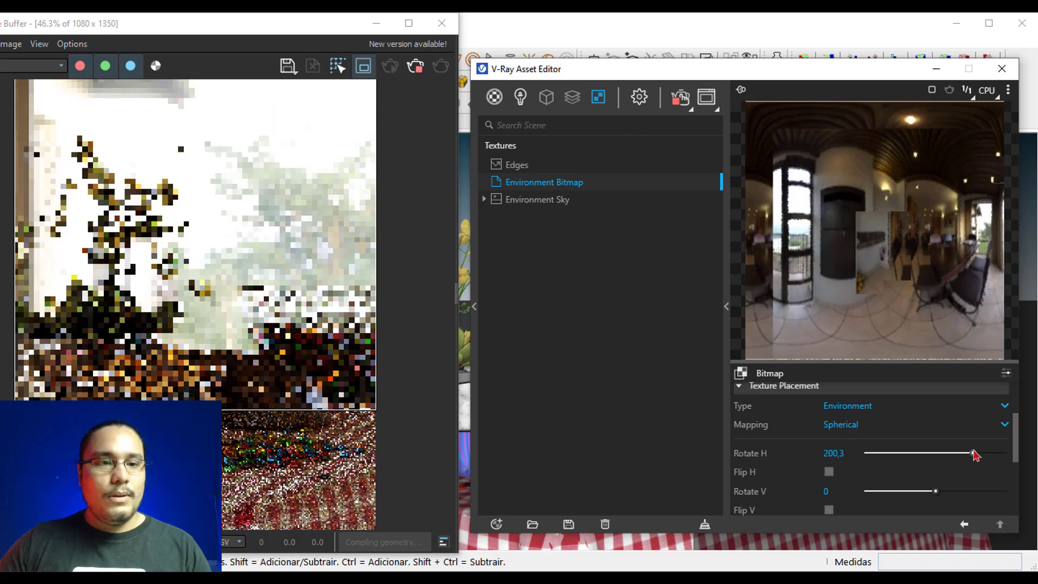
pyautogui.click(978, 453)
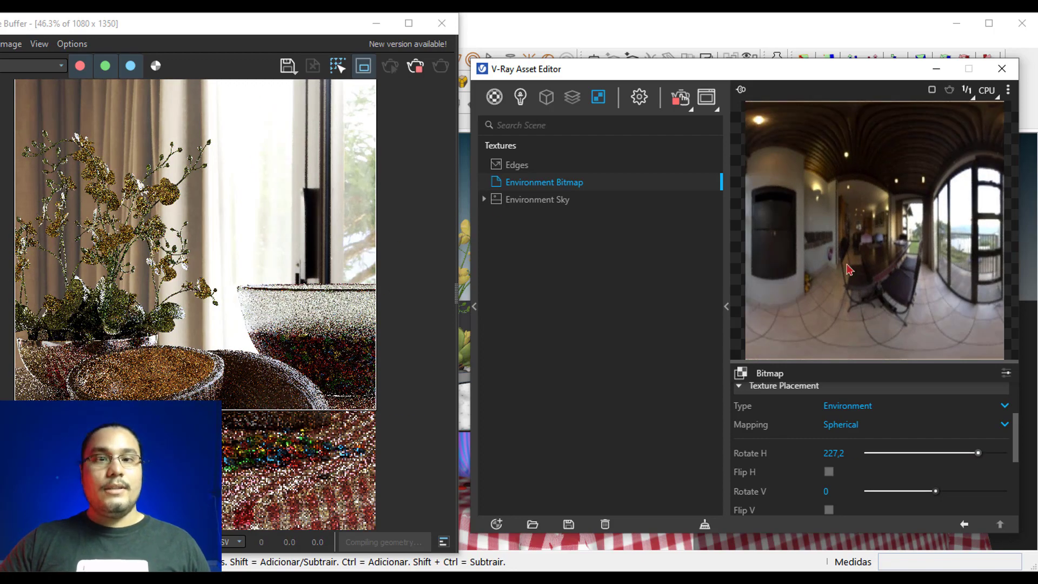
pyautogui.click(425, 66)
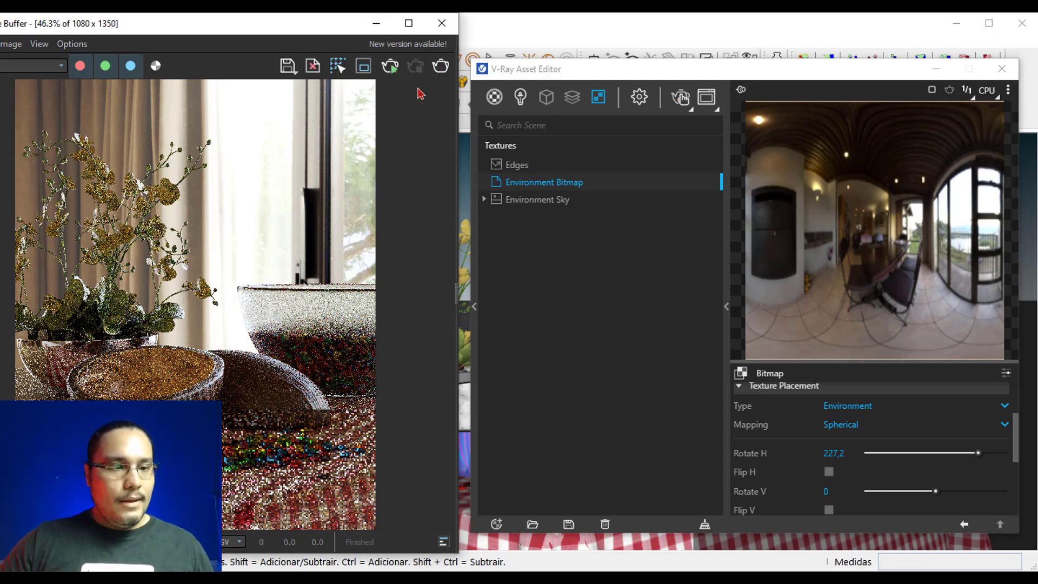
# Define a render region around the rim of the open egg half and render only that area
pyautogui.scroll(1, 197, 396)
pyautogui.scroll(1, 196, 396)
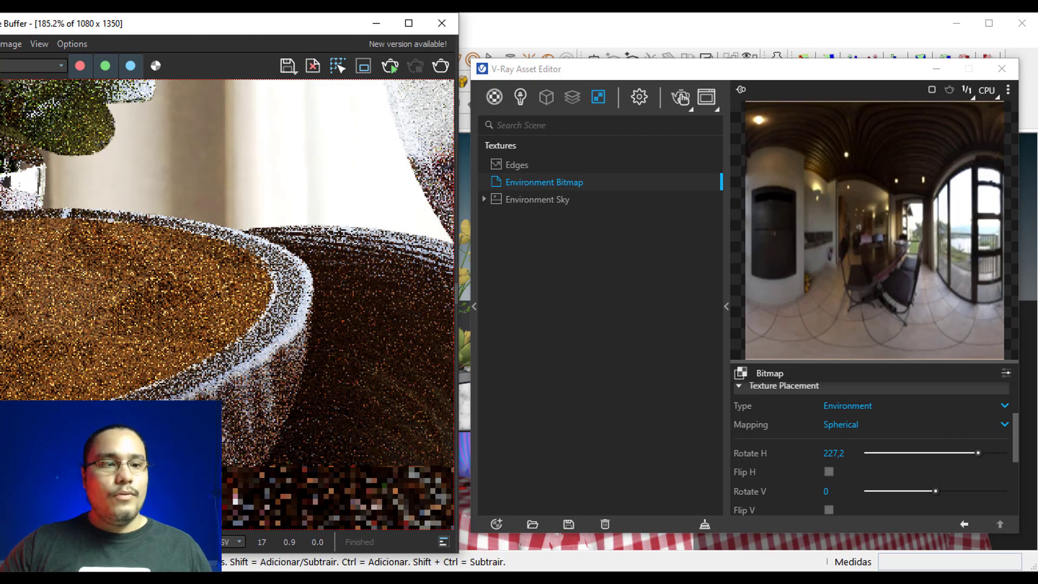
pyautogui.scroll(-1, 303, 163)
pyautogui.scroll(1, 281, 167)
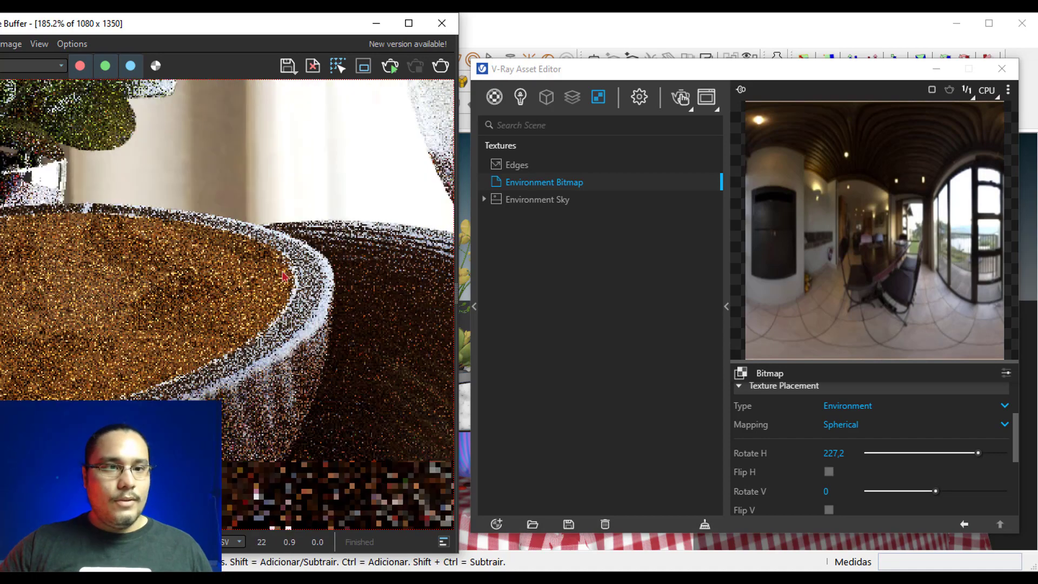
pyautogui.click(340, 69)
pyautogui.moveTo(248, 185); pyautogui.dragTo(368, 408)
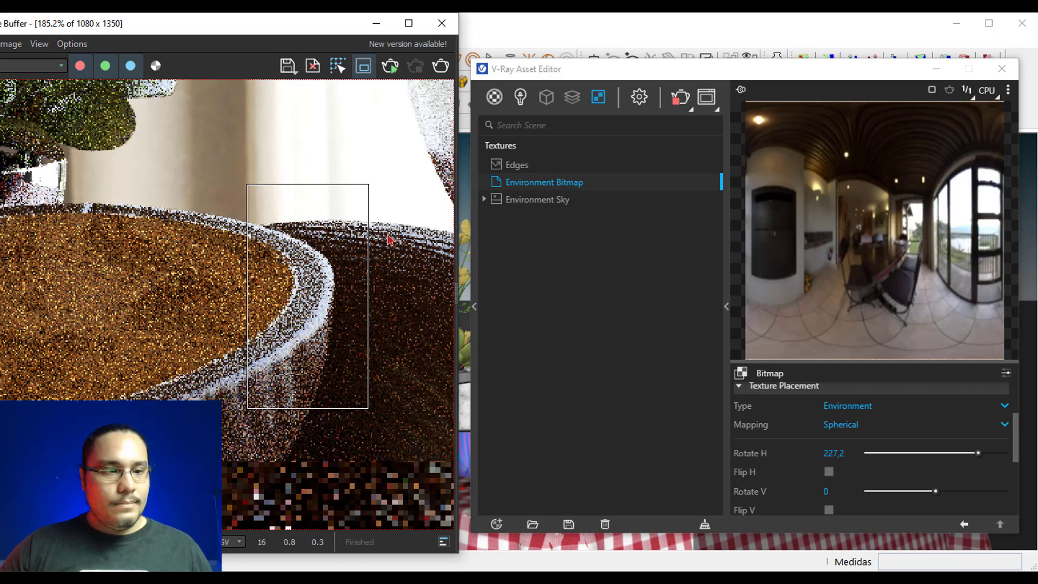
# Examine the rendered rim of the open egg half up close and stop the region render
pyautogui.scroll(-1, 324, 292)
pyautogui.scroll(2, 321, 297)
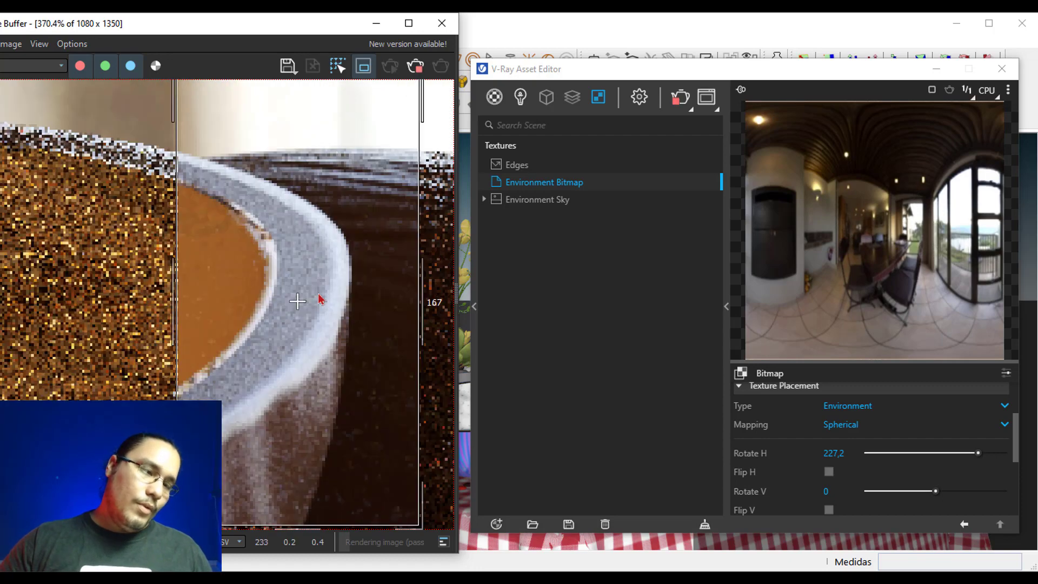
pyautogui.scroll(-1, 288, 201)
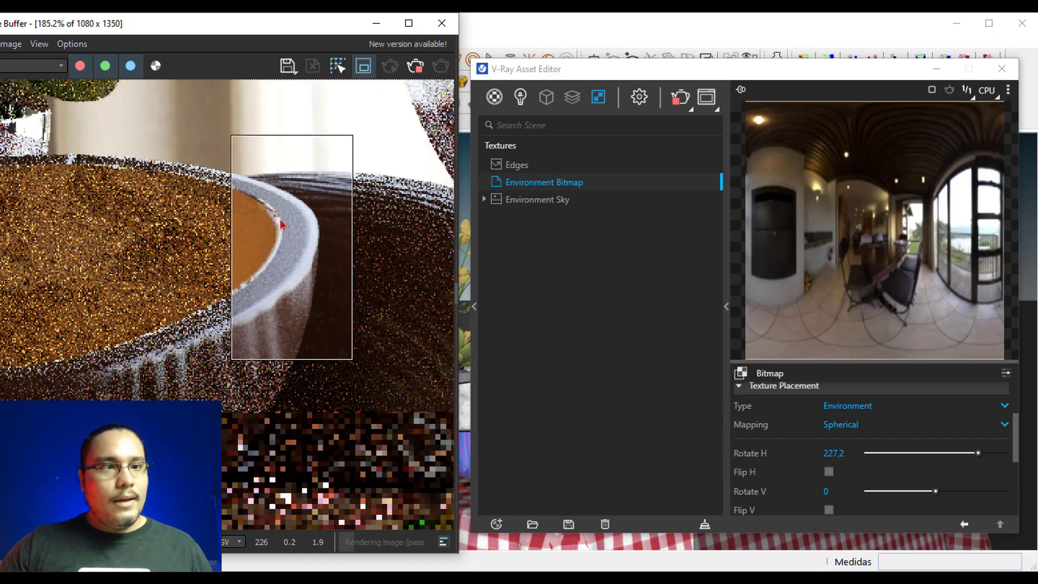
pyautogui.scroll(1, 281, 224)
pyautogui.scroll(-1, 282, 226)
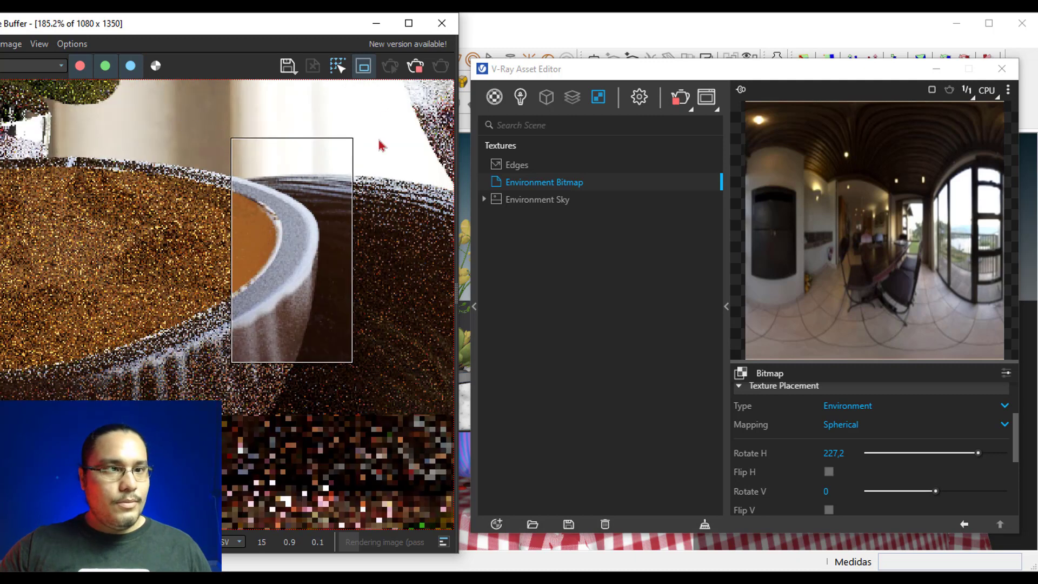
pyautogui.click(415, 65)
# Open the CG_OVO_ESPESSURA material and show the parameters of the Edges texture in its bump slot
pyautogui.click(493, 96)
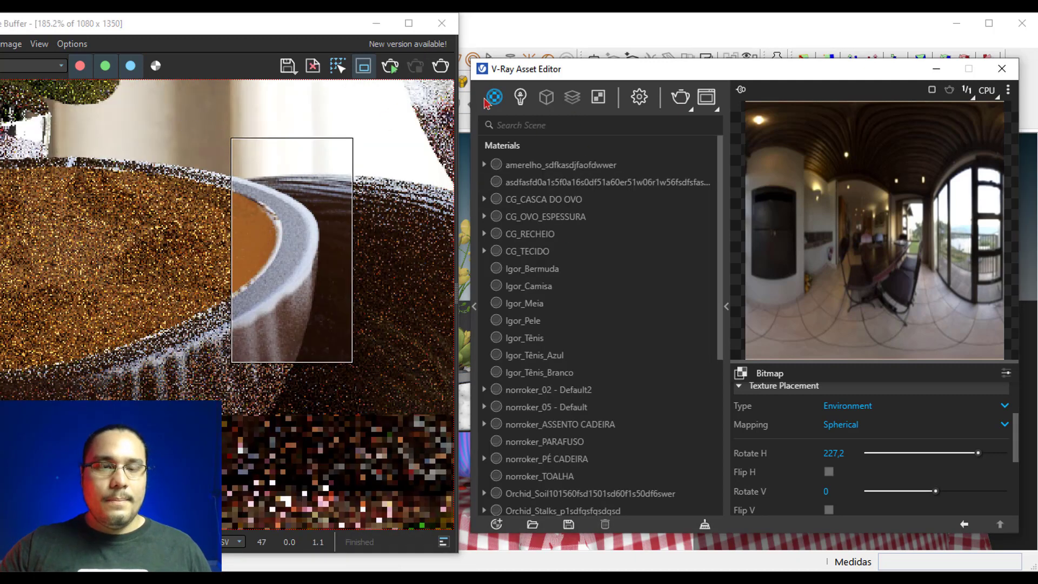
pyautogui.scroll(-5, 567, 263)
pyautogui.scroll(5, 582, 417)
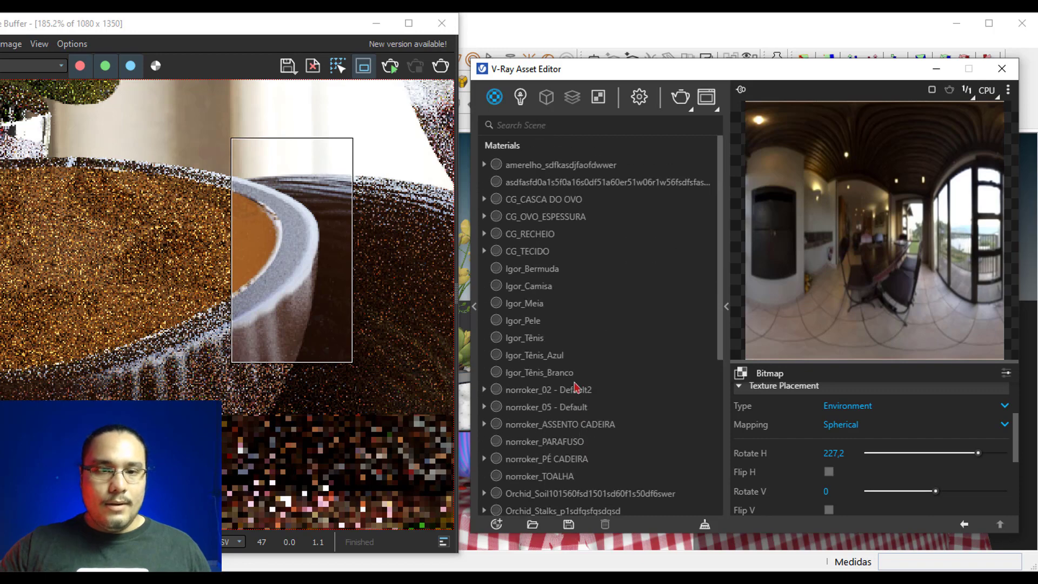
pyautogui.click(564, 218)
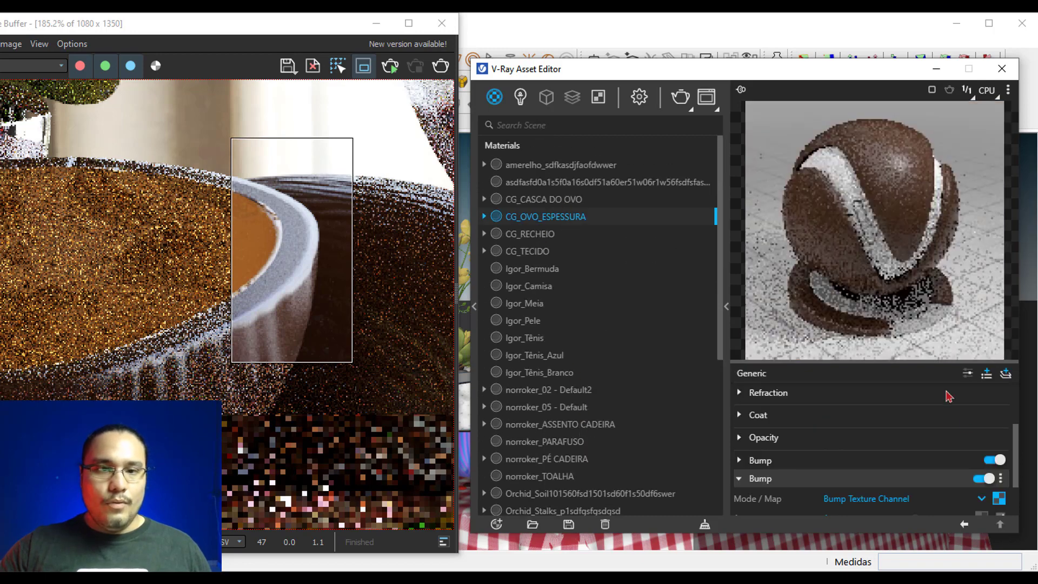
pyautogui.click(852, 458)
pyautogui.scroll(-1, 865, 454)
pyautogui.click(903, 430)
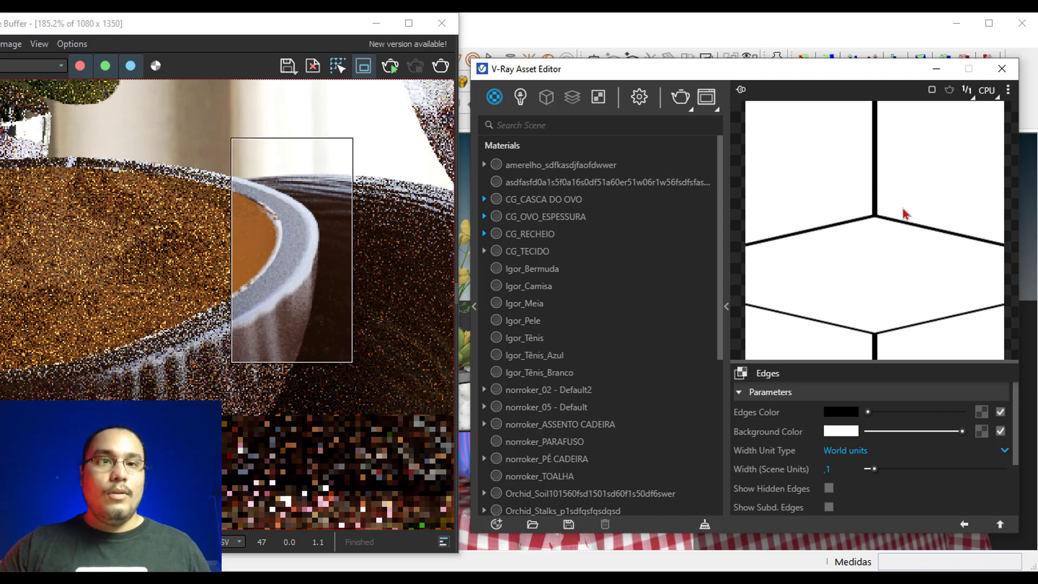
# Set the Edges texture's width to ,05 scene units
pyautogui.click(831, 470)
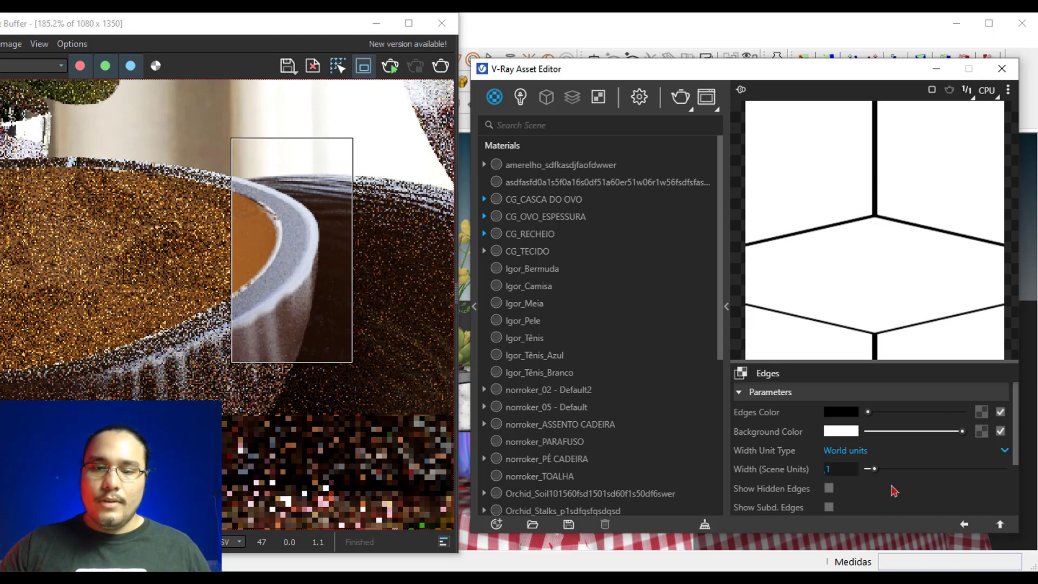
pyautogui.press('Delete')
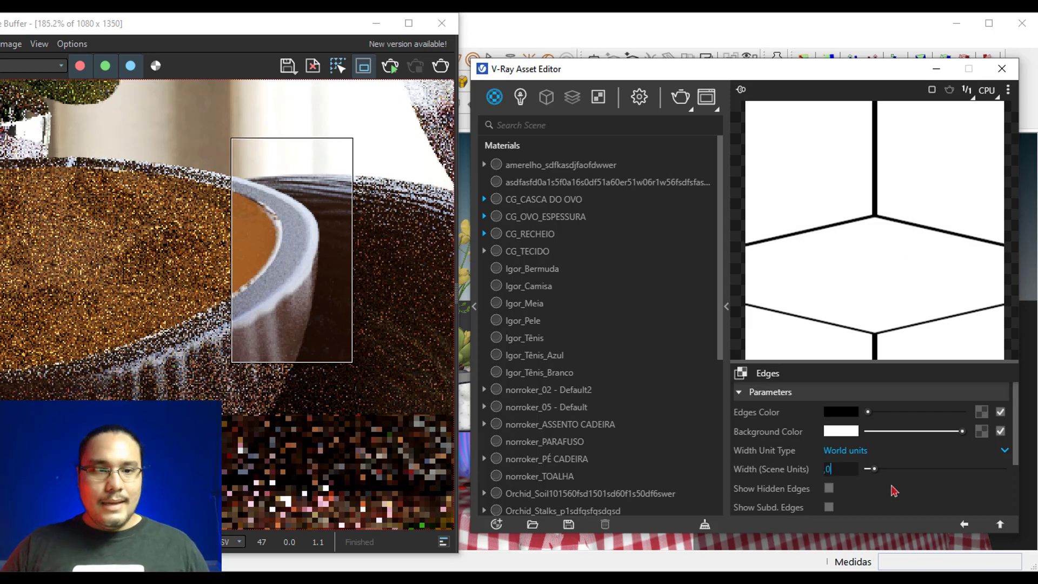
pyautogui.write(',05')
pyautogui.press('Return')
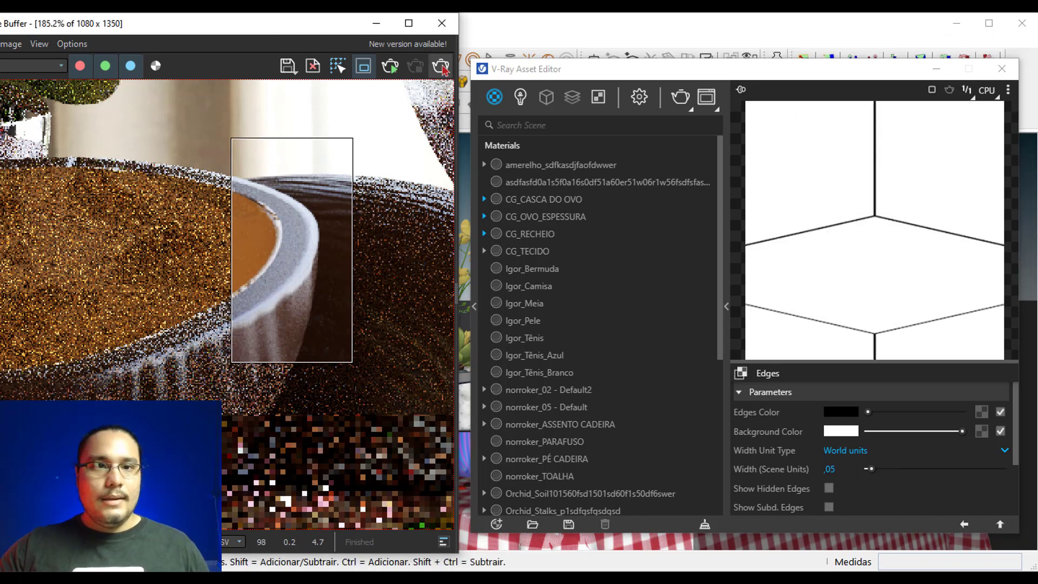
# Render the region around the open egg half's rim again, examine its rounded edges up close, and stop the render
pyautogui.click(322, 276)
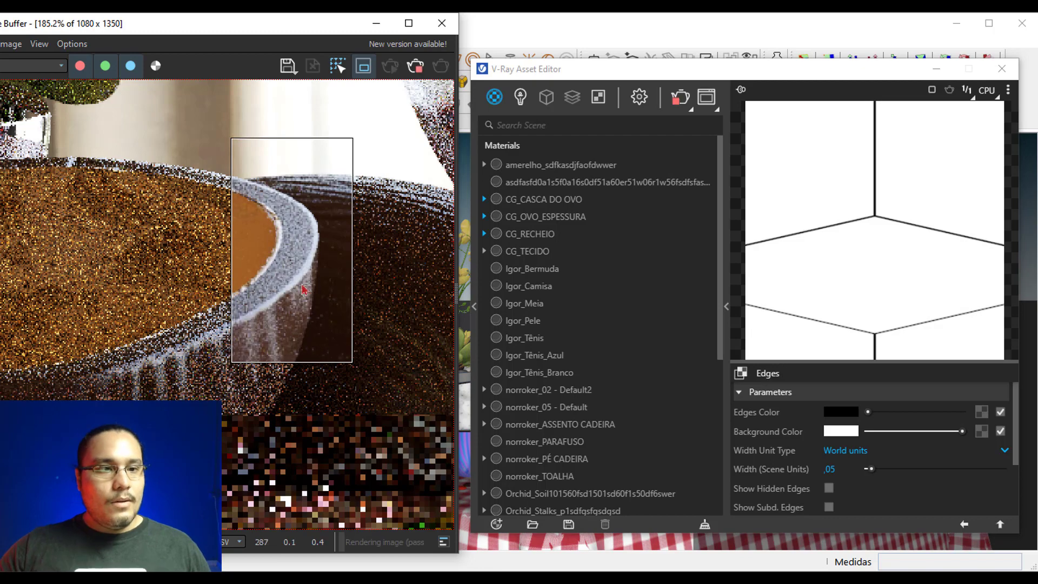
pyautogui.scroll(-3, 303, 305)
pyautogui.scroll(1, 229, 379)
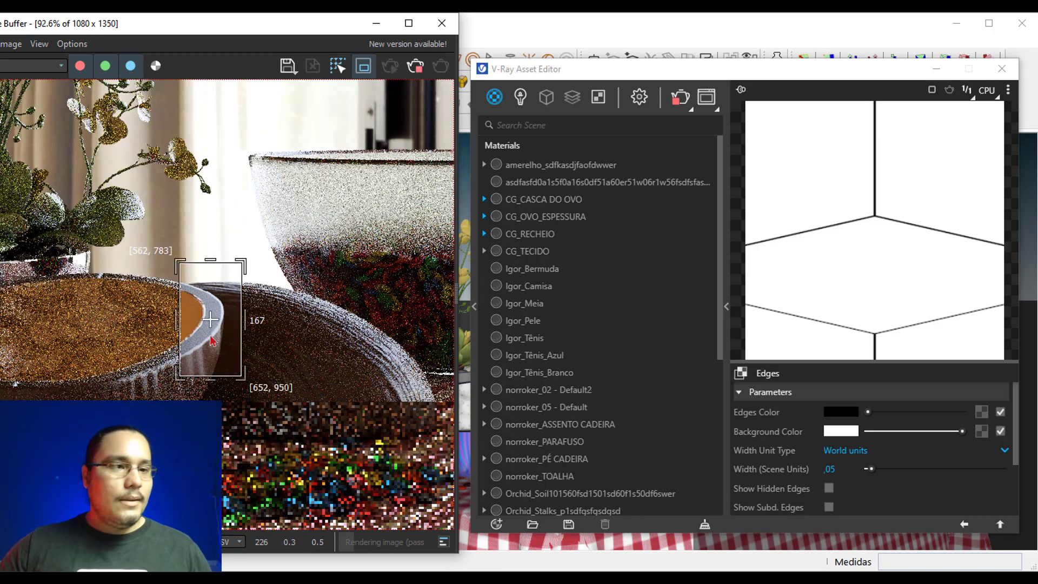
pyautogui.scroll(2, 198, 388)
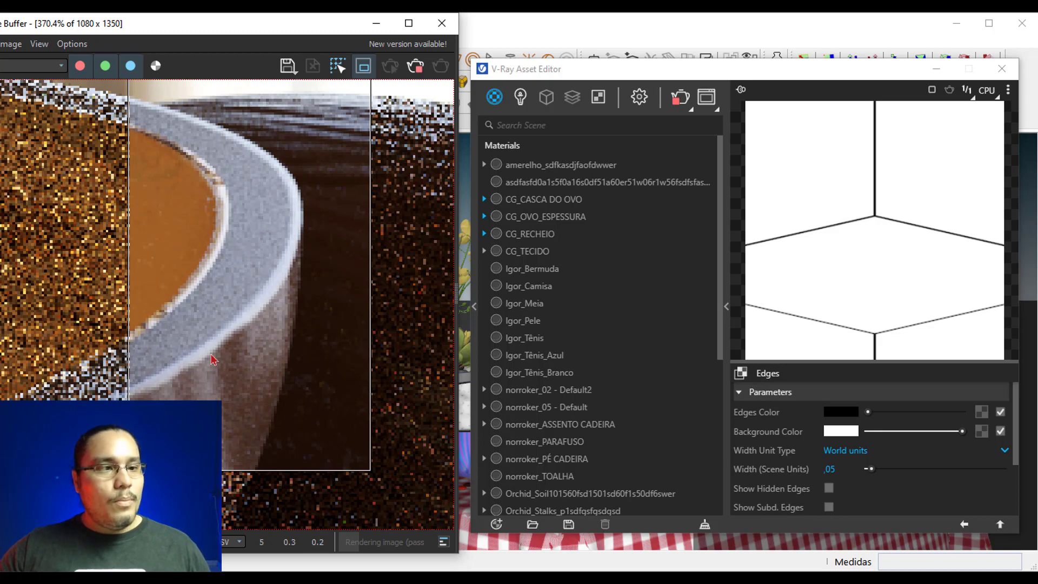
pyautogui.scroll(-2, 346, 273)
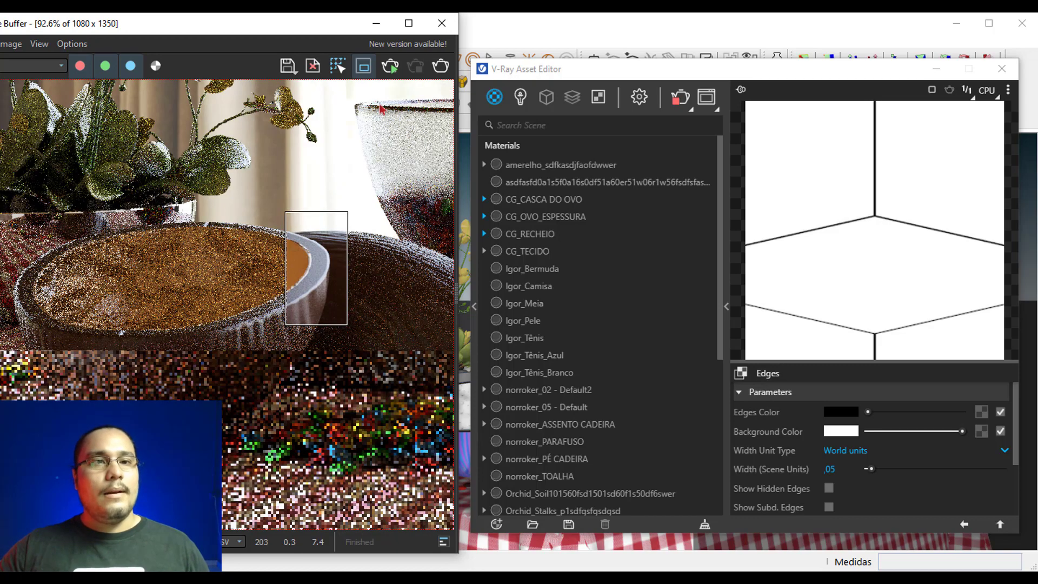
# Turn off the render region, close the Asset Editor, and render the full image
pyautogui.click(363, 65)
pyautogui.scroll(-1, 328, 348)
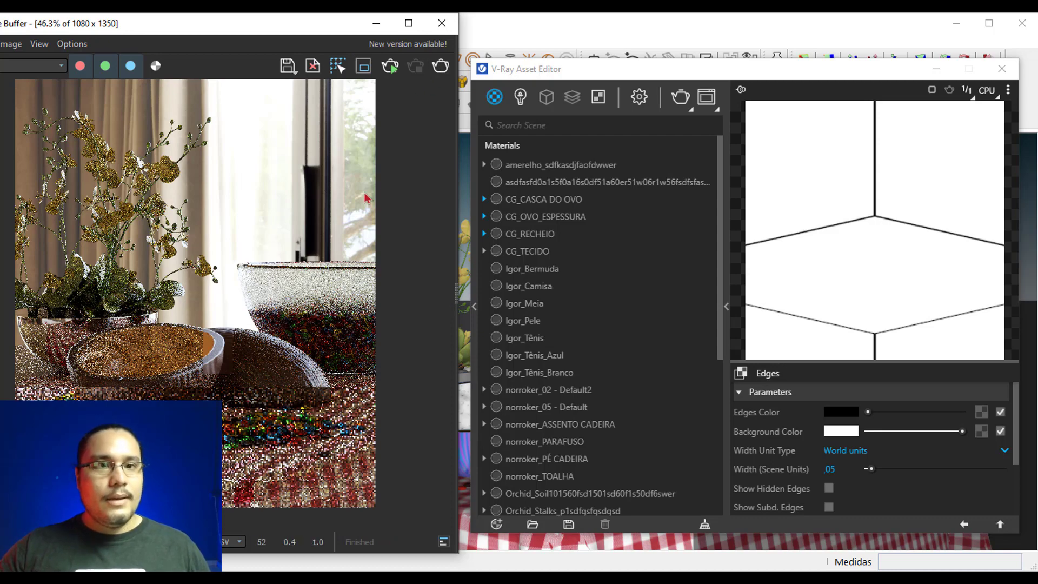
pyautogui.click(1001, 69)
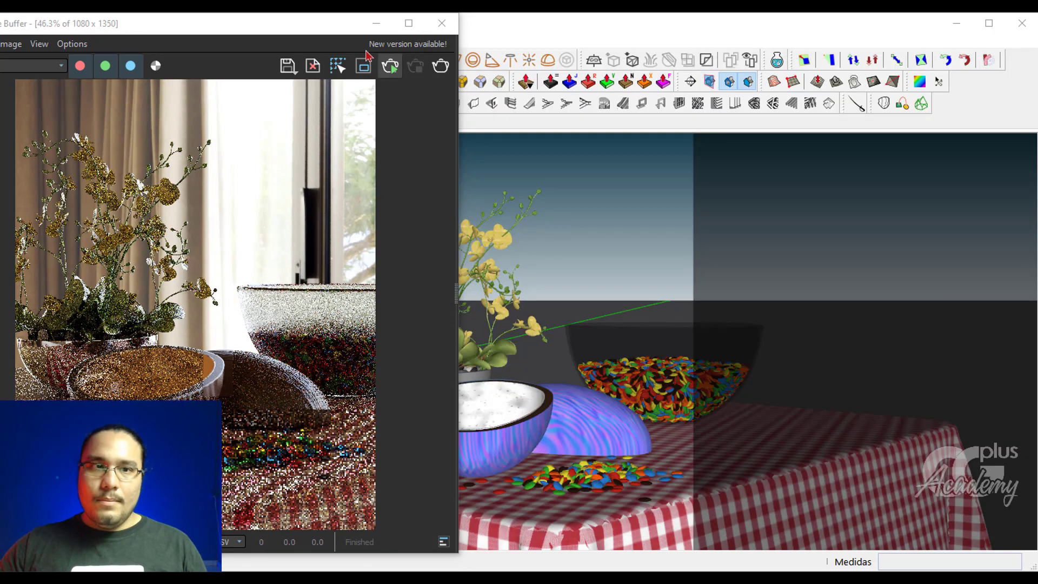
pyautogui.moveTo(319, 35)
pyautogui.mouseDown()
pyautogui.moveTo(646, 36)
pyautogui.moveTo(627, 36)
pyautogui.mouseUp()
pyautogui.click(744, 69)
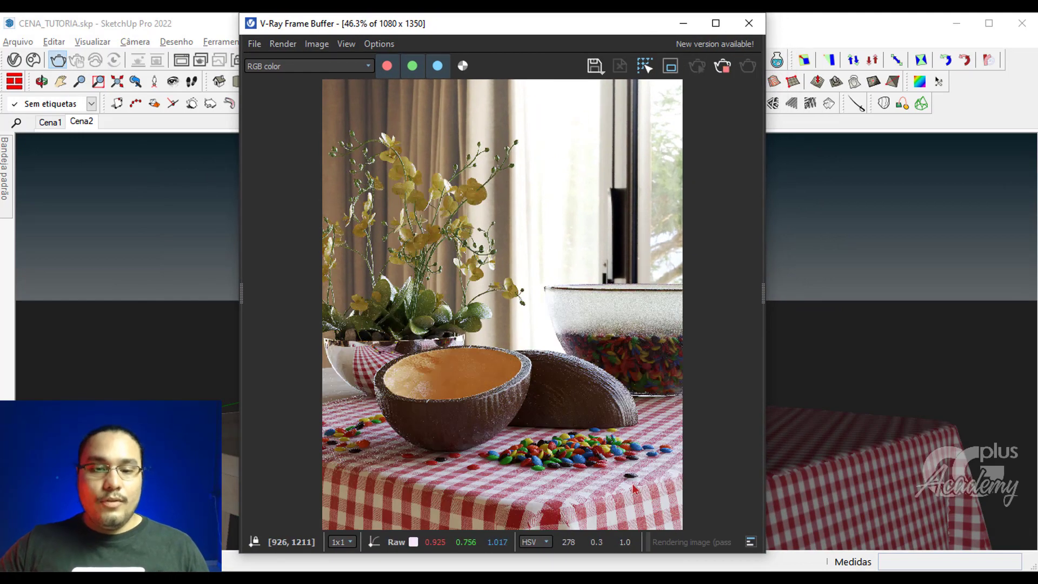
# Examine the rendered candies and the tablecloth around them up close
pyautogui.scroll(4, 633, 488)
pyautogui.moveTo(634, 488); pyautogui.dragTo(612, 435, button='middle')
pyautogui.scroll(2, 656, 354)
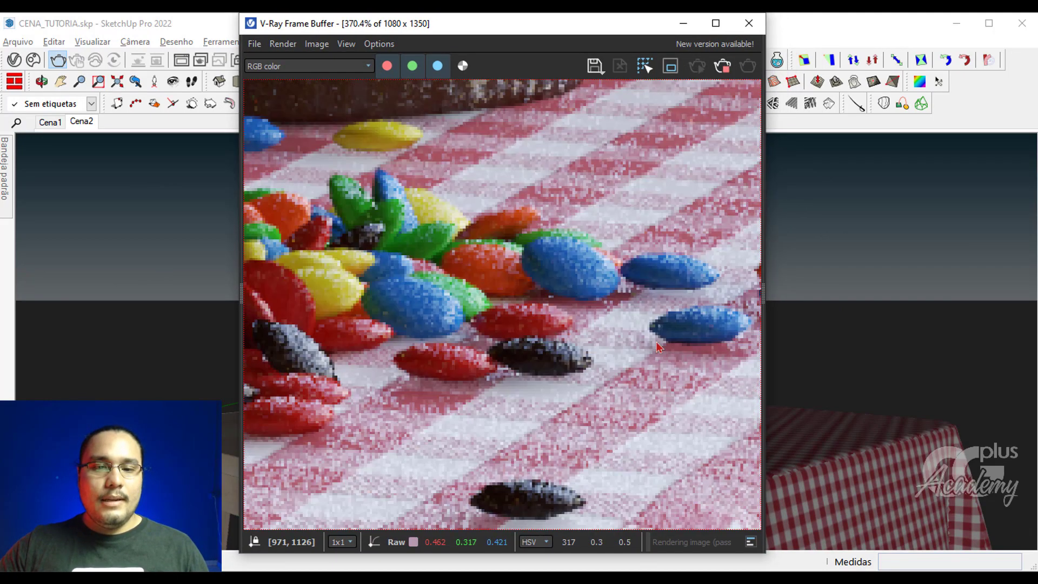
pyautogui.moveTo(558, 320); pyautogui.dragTo(516, 433, button='middle')
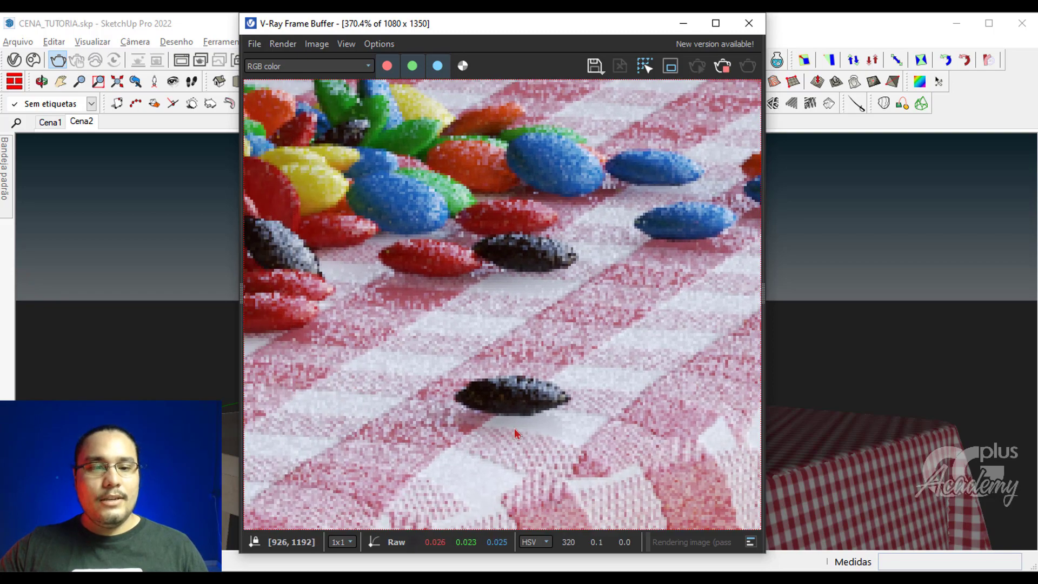
pyautogui.moveTo(572, 401); pyautogui.dragTo(603, 394, button='middle')
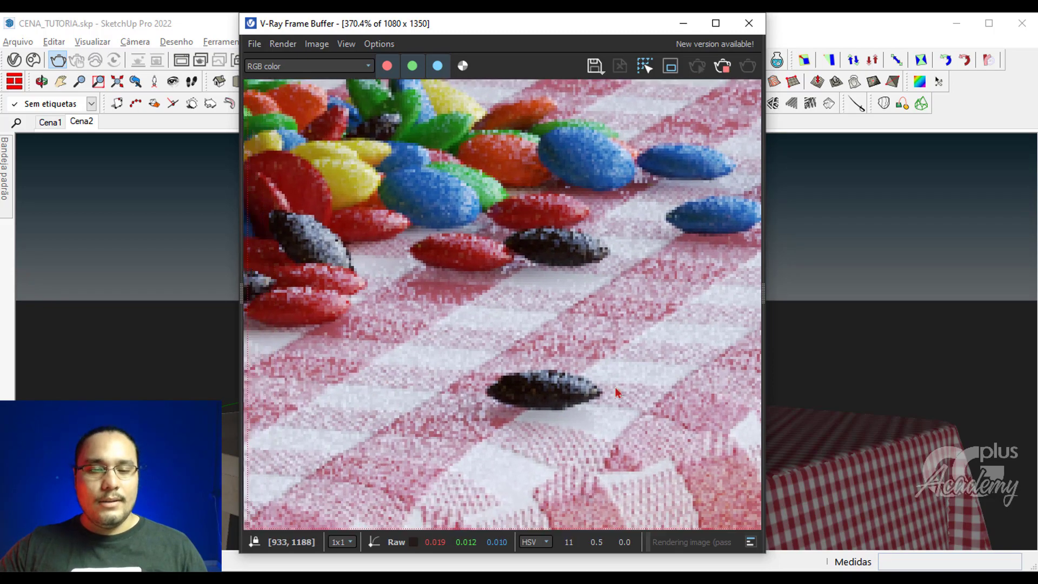
pyautogui.scroll(-2, 573, 397)
pyautogui.moveTo(462, 398); pyautogui.dragTo(660, 399, button='middle')
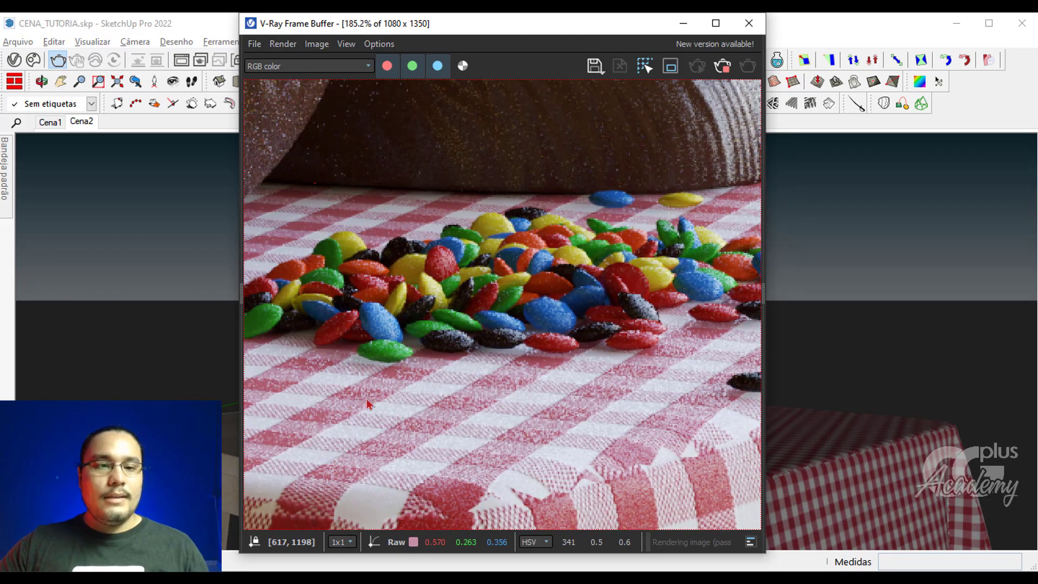
pyautogui.moveTo(366, 402); pyautogui.dragTo(478, 429, button='middle')
pyautogui.scroll(-1, 478, 429)
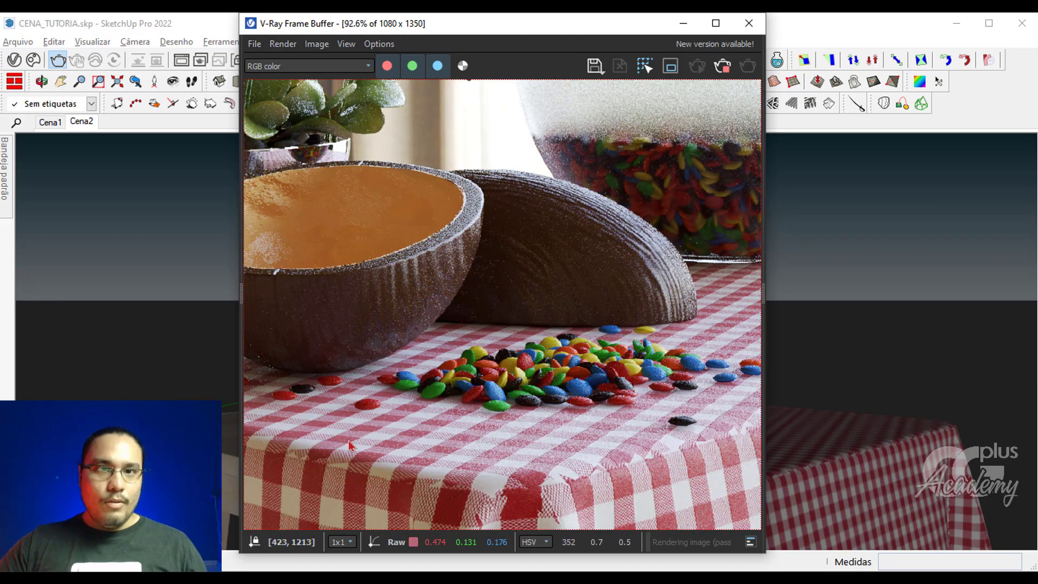
# Examine the red candies beside the open egg half and the surface of the closed half in the render
pyautogui.scroll(2, 348, 440)
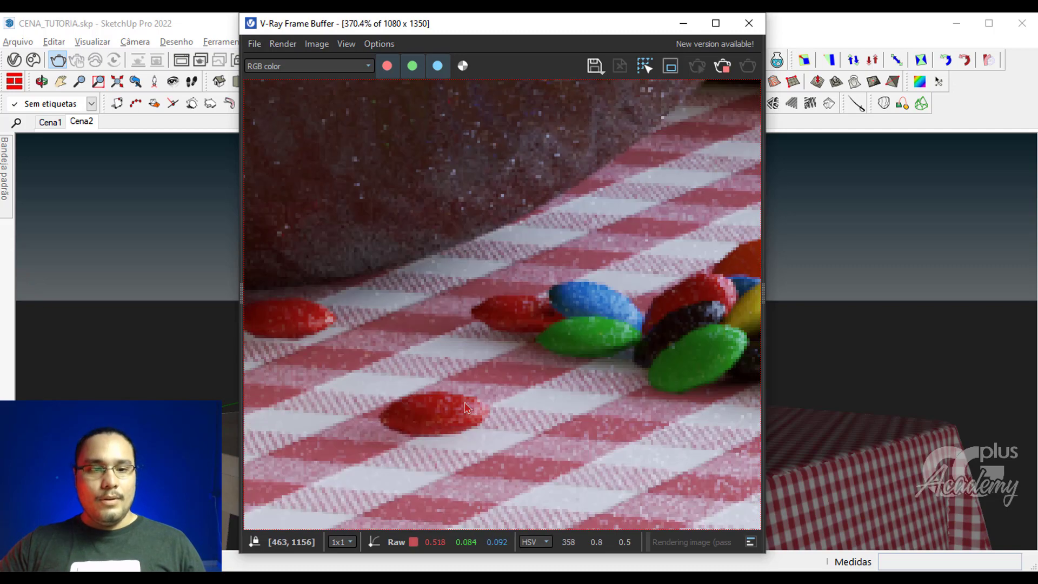
pyautogui.moveTo(427, 451); pyautogui.dragTo(400, 403, button='middle')
pyautogui.scroll(-2, 400, 403)
pyautogui.moveTo(341, 385); pyautogui.dragTo(412, 377, button='middle')
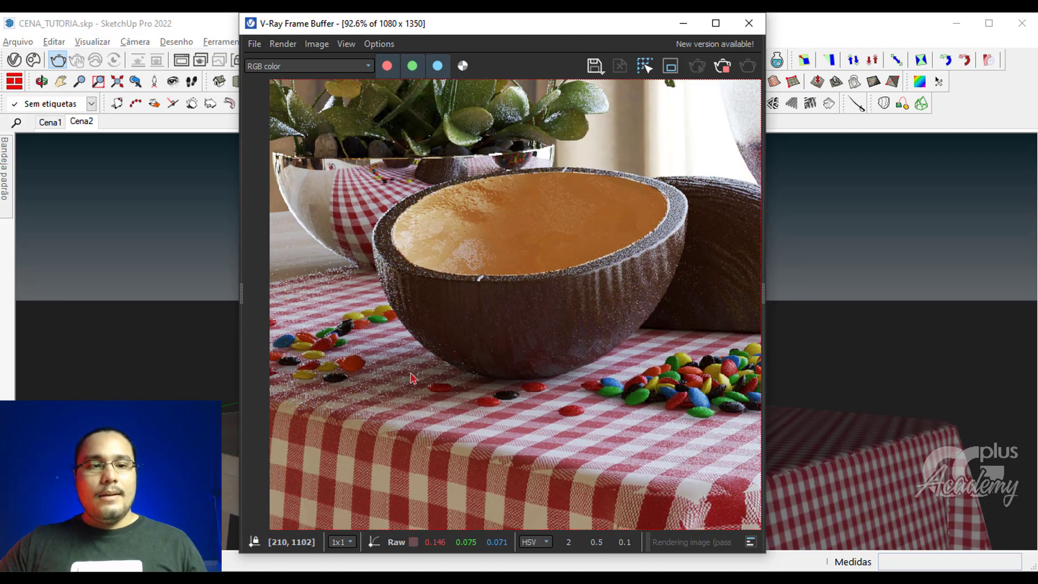
pyautogui.scroll(-1, 317, 386)
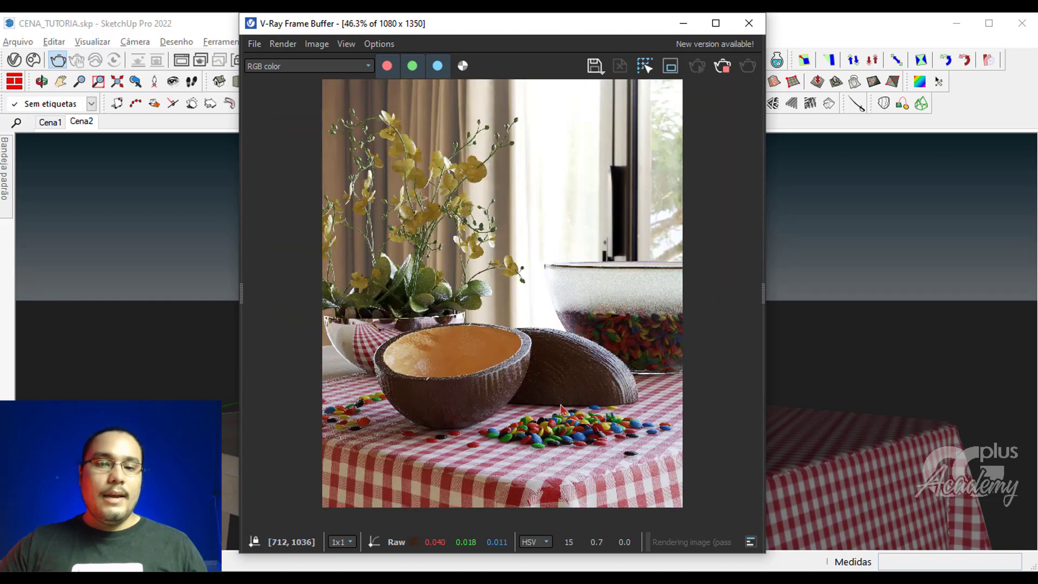
pyautogui.scroll(1, 578, 396)
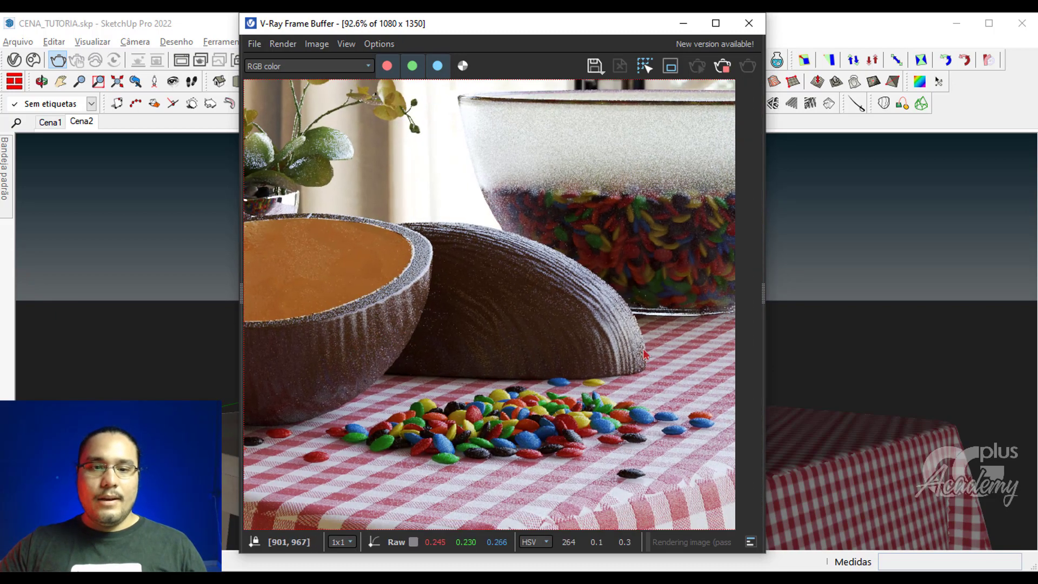
pyautogui.scroll(1, 610, 402)
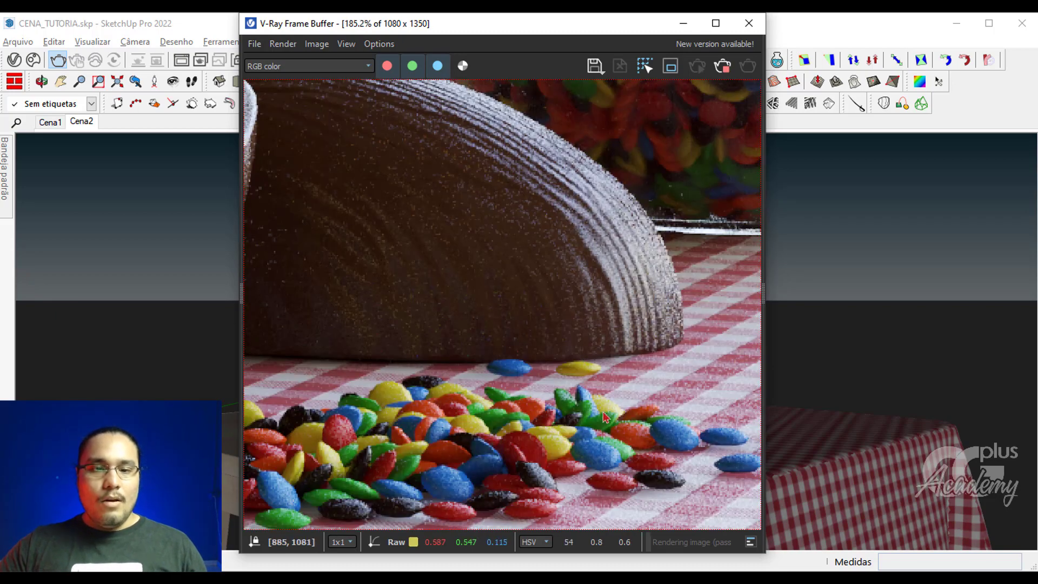
pyautogui.scroll(-1, 607, 402)
# Move the frame buffer aside and inspect in the model how the closed egg half and candies rest on the tablecloth
pyautogui.moveTo(621, 27); pyautogui.dragTo(260, 36)
pyautogui.click(623, 458)
pyautogui.scroll(4, 557, 446)
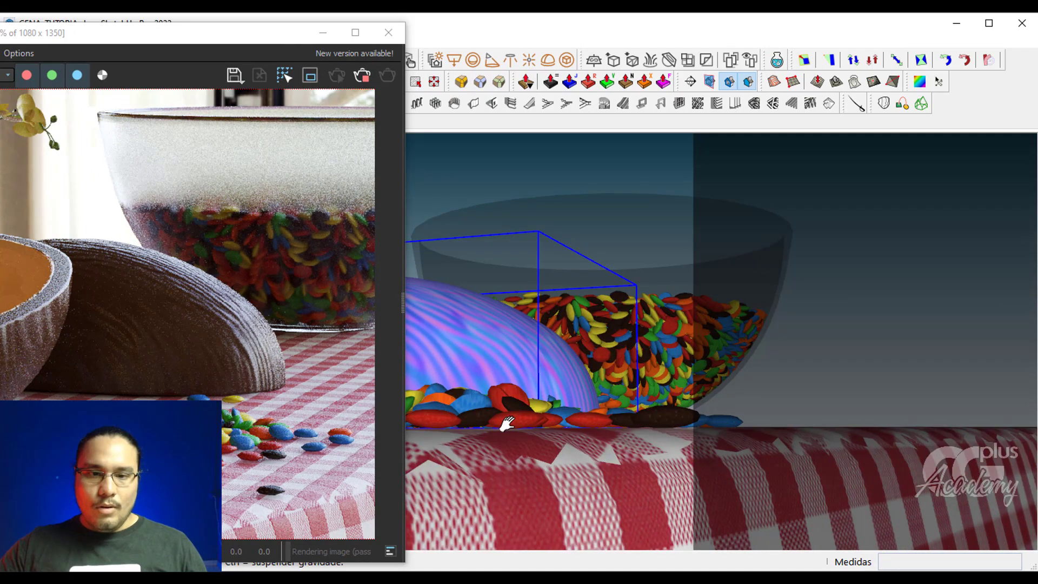
pyautogui.keyDown('shift'); pyautogui.moveTo(504, 423); pyautogui.dragTo(521, 426, button='middle'); pyautogui.keyUp('shift')
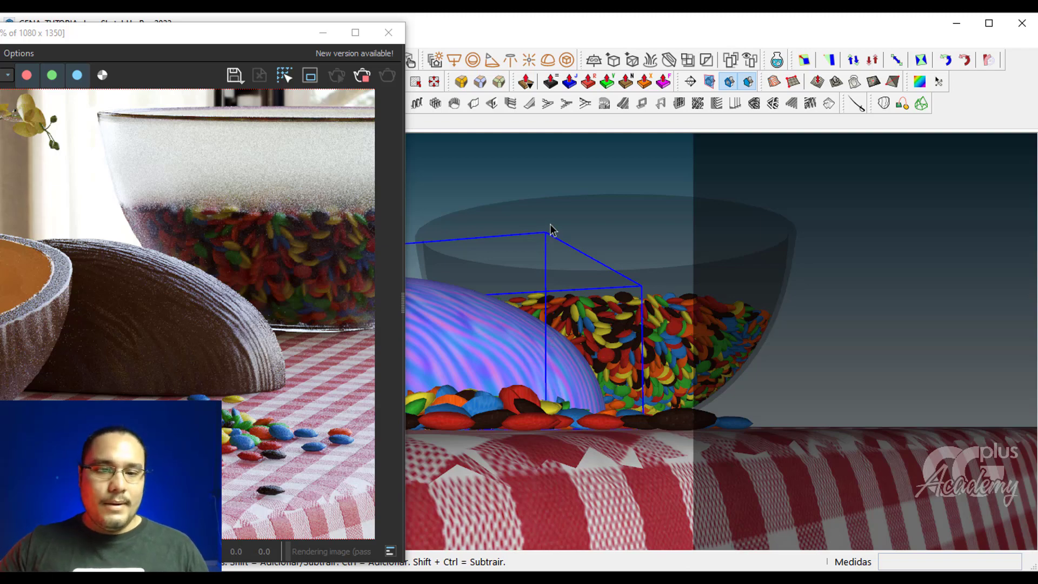
pyautogui.moveTo(551, 227); pyautogui.dragTo(558, 291, button='middle')
pyautogui.scroll(3, 559, 291)
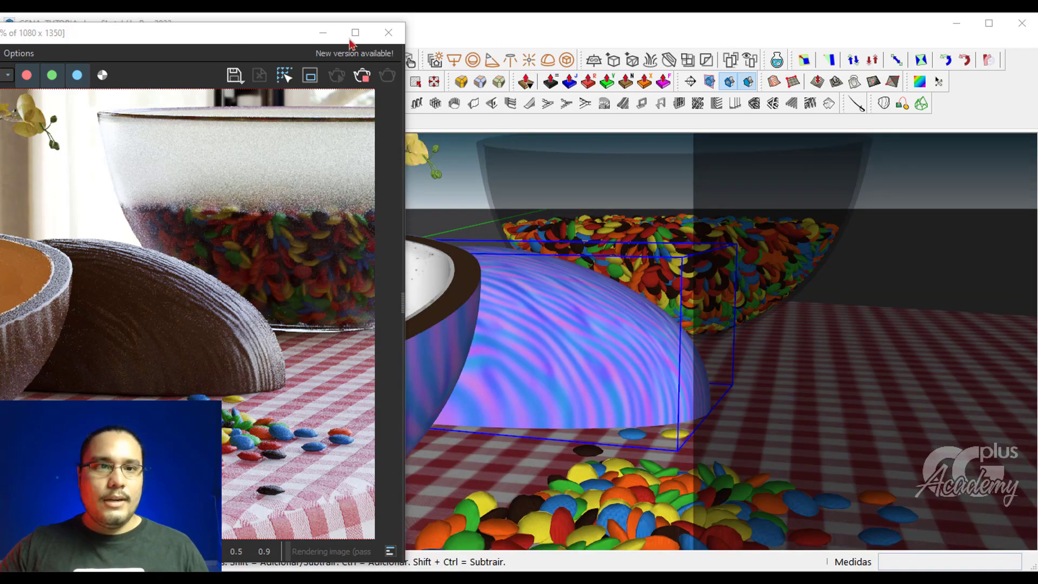
pyautogui.press('Escape')
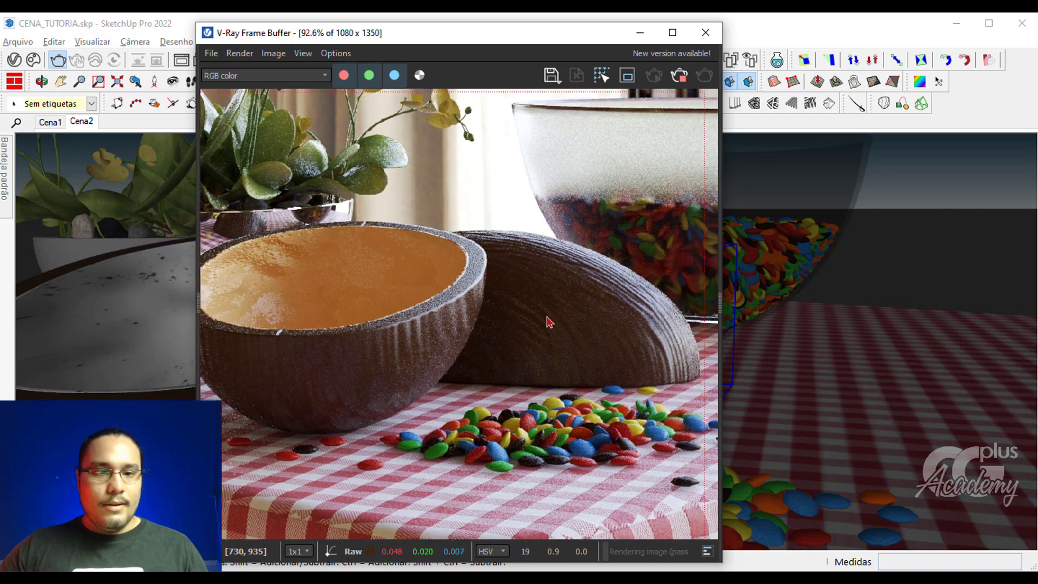
# Examine the rendered egg filling, the candies and the tablecloth's corner up close, and return to the full image
pyautogui.scroll(1, 551, 313)
pyautogui.scroll(-1, 441, 233)
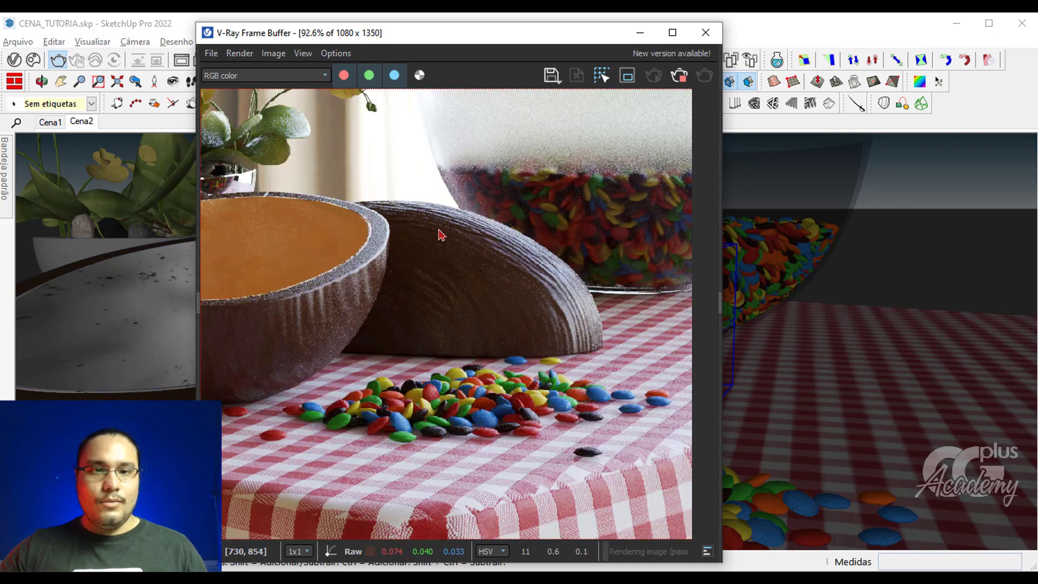
pyautogui.moveTo(474, 208); pyautogui.dragTo(621, 162, button='middle')
pyautogui.scroll(1, 467, 301)
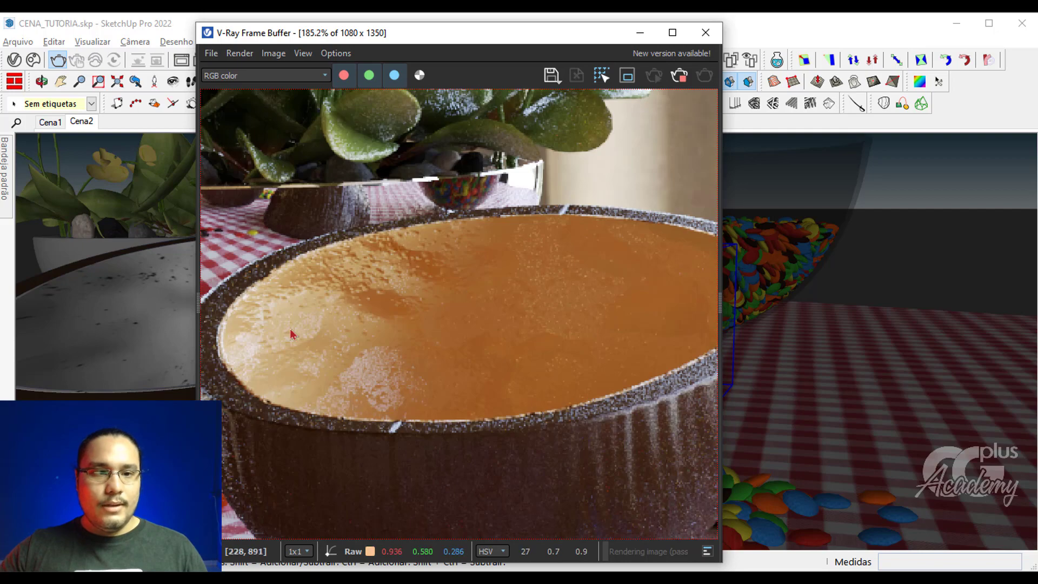
pyautogui.scroll(-1, 535, 268)
pyautogui.moveTo(572, 388); pyautogui.dragTo(413, 390, button='middle')
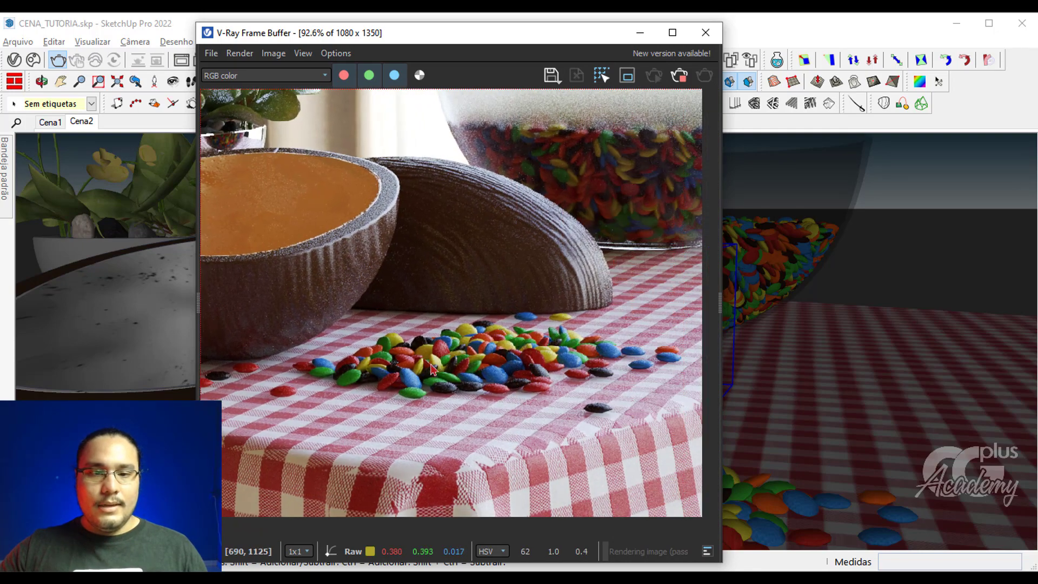
pyautogui.scroll(1, 474, 414)
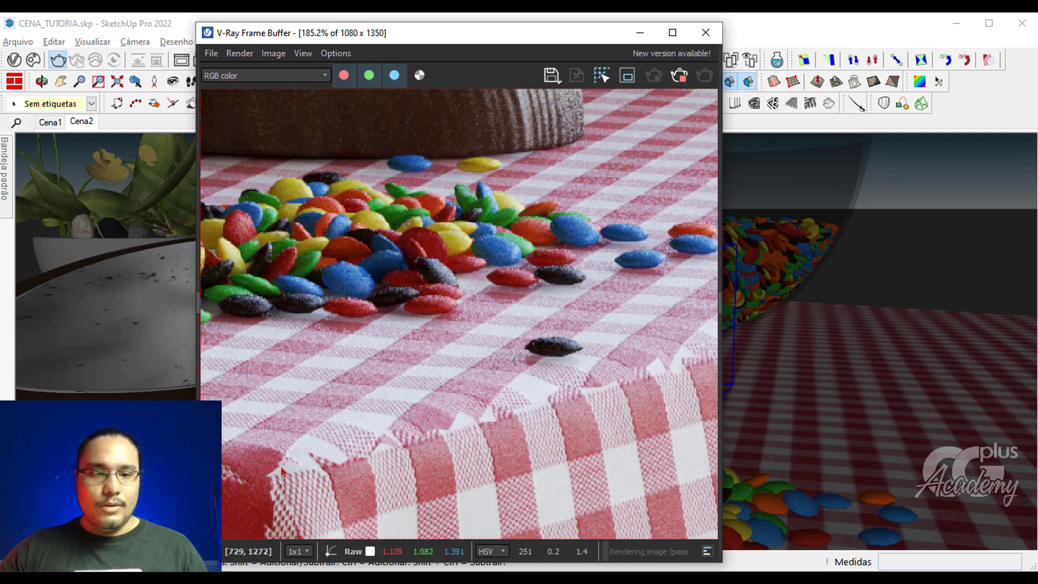
pyautogui.moveTo(677, 375); pyautogui.dragTo(459, 370, button='middle')
pyautogui.scroll(-2, 460, 370)
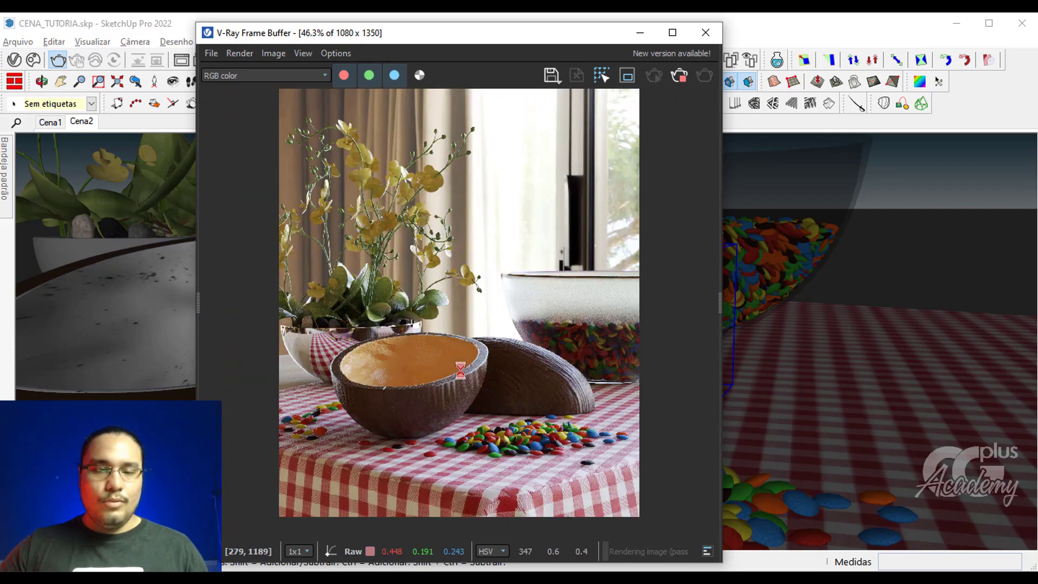